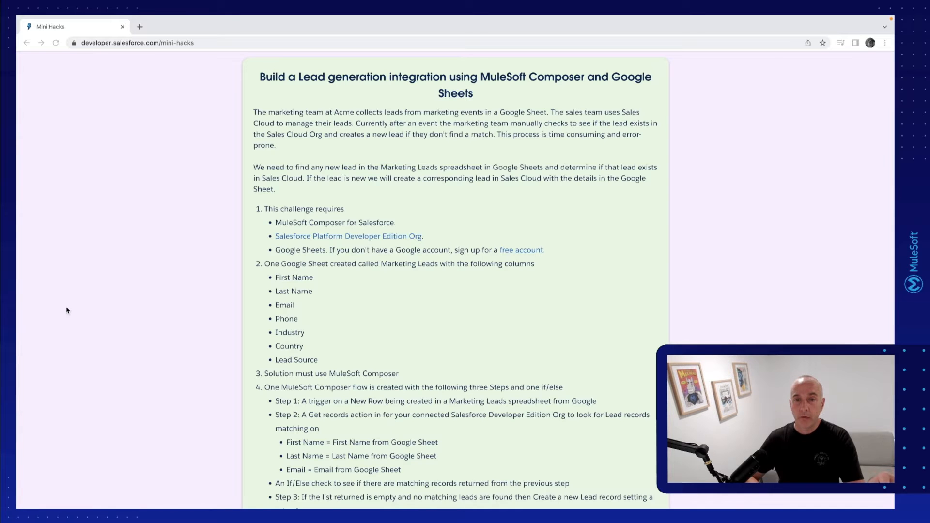
# Review the Mini Hacks lead generation challenge, covering the prerequisites, the Google Sheet columns and the MuleSoft Composer flow steps
pyautogui.scroll(-2, 236, 261)
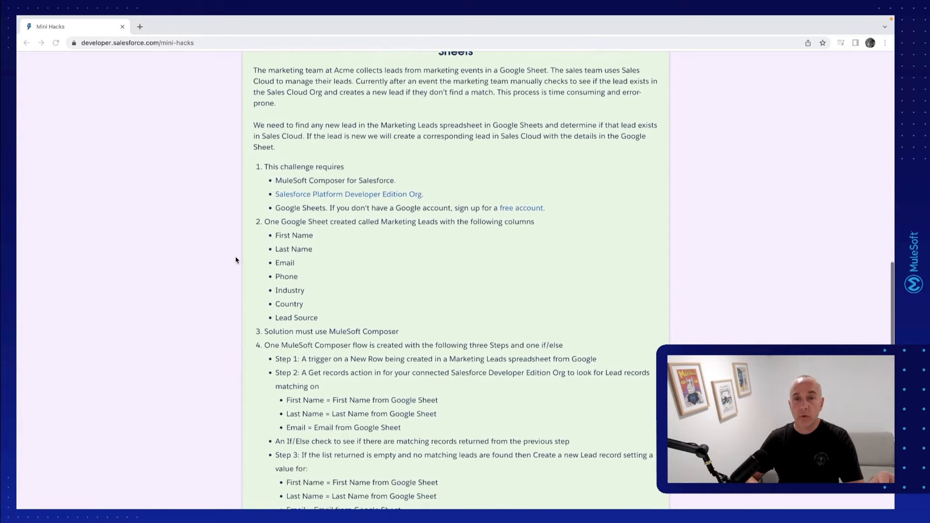
pyautogui.scroll(-2, 236, 260)
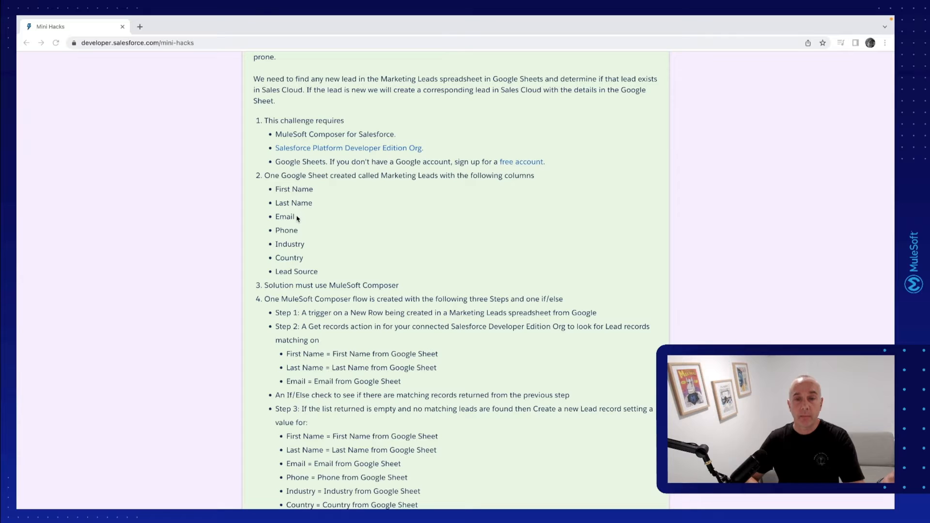
pyautogui.scroll(-3, 304, 268)
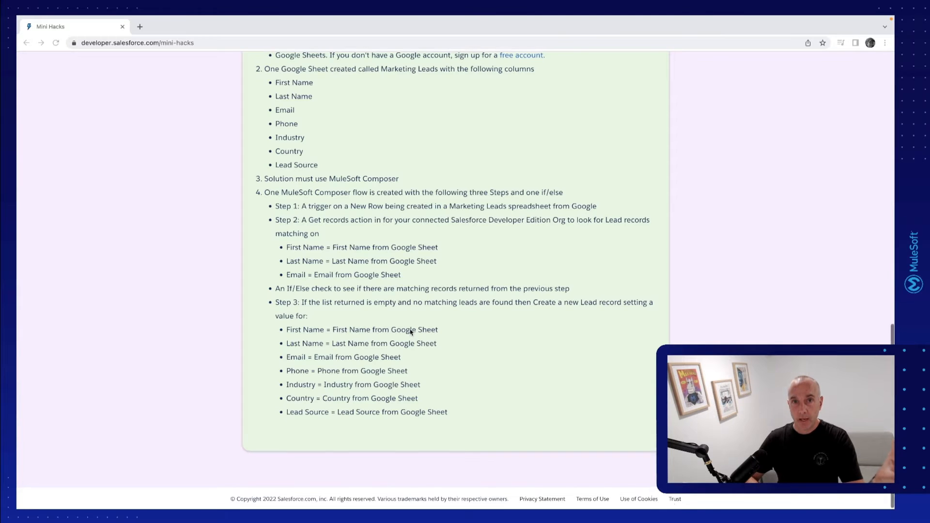
pyautogui.scroll(5, 410, 331)
pyautogui.scroll(-1, 410, 333)
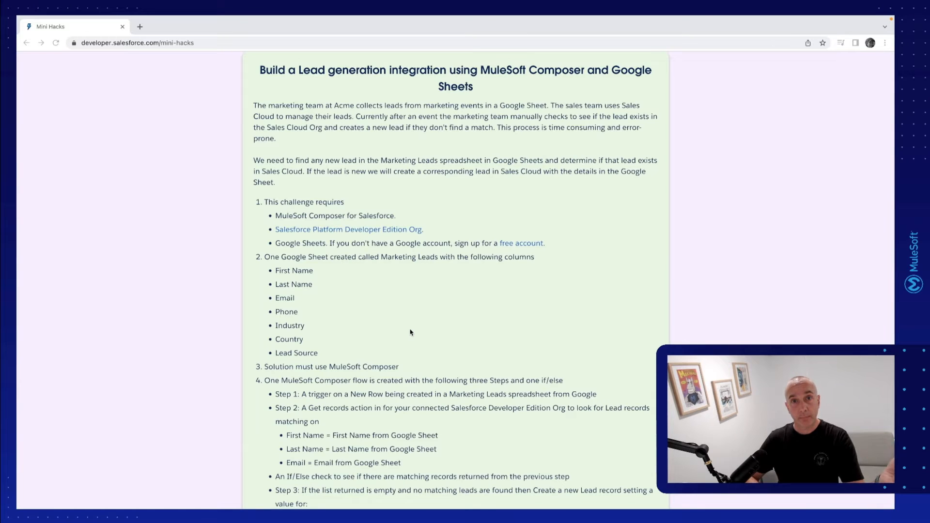
pyautogui.click(398, 297)
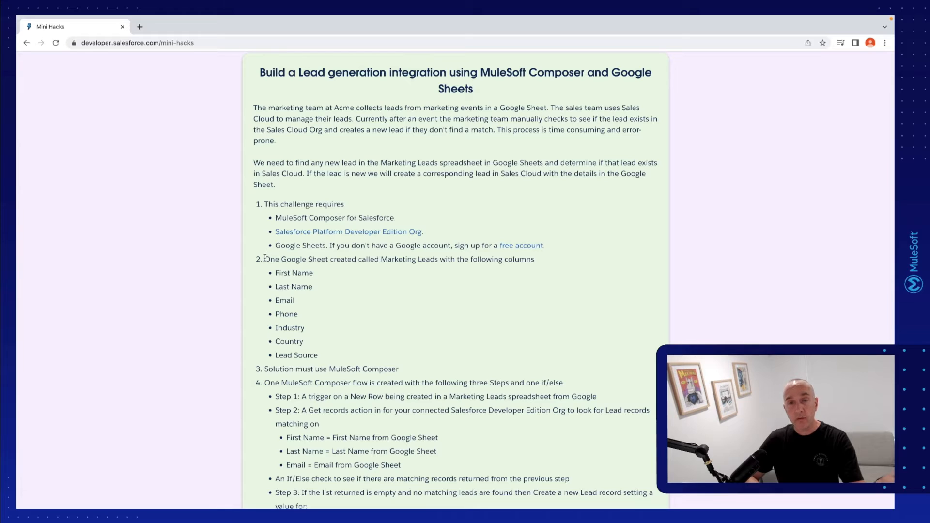
pyautogui.moveTo(265, 258); pyautogui.dragTo(444, 255)
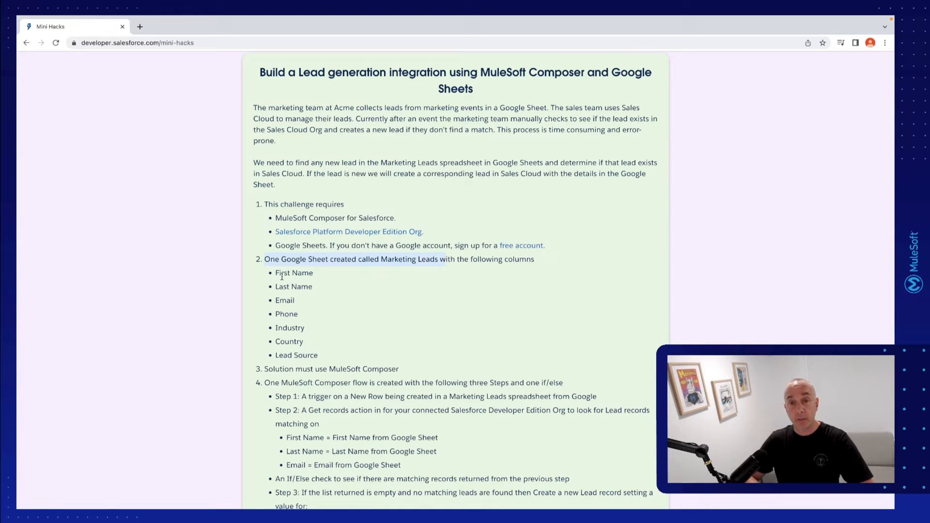
# Copy the challenge's column list from First Name to Lead Source and paste it into cell A6 of a new blank Google Sheets spreadsheet
pyautogui.moveTo(277, 273); pyautogui.dragTo(332, 357)
pyautogui.hotkey('ctrl', 'c')
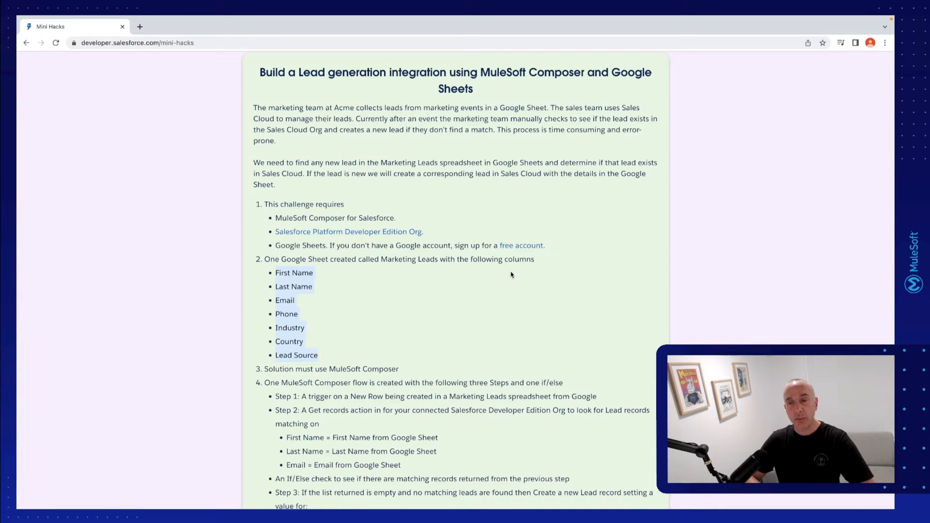
pyautogui.hotkey('ctrl', 'Up')
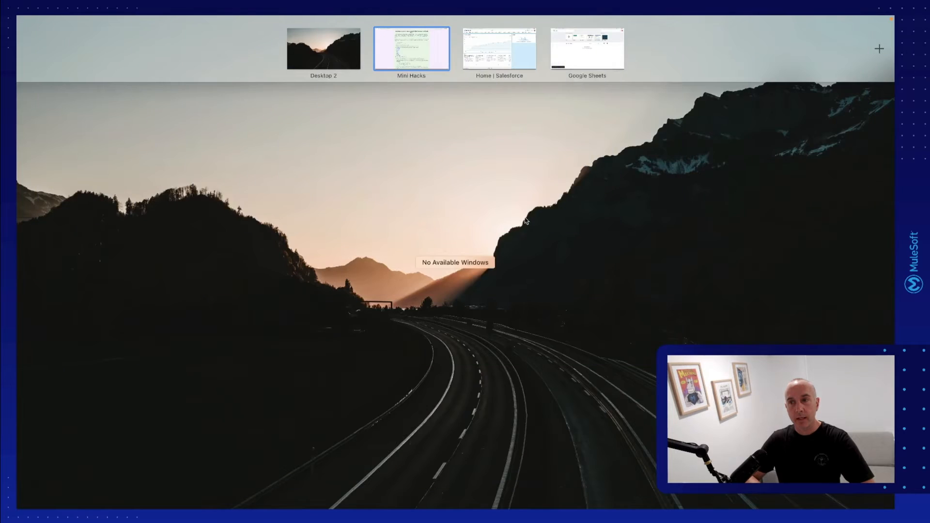
pyautogui.click(592, 42)
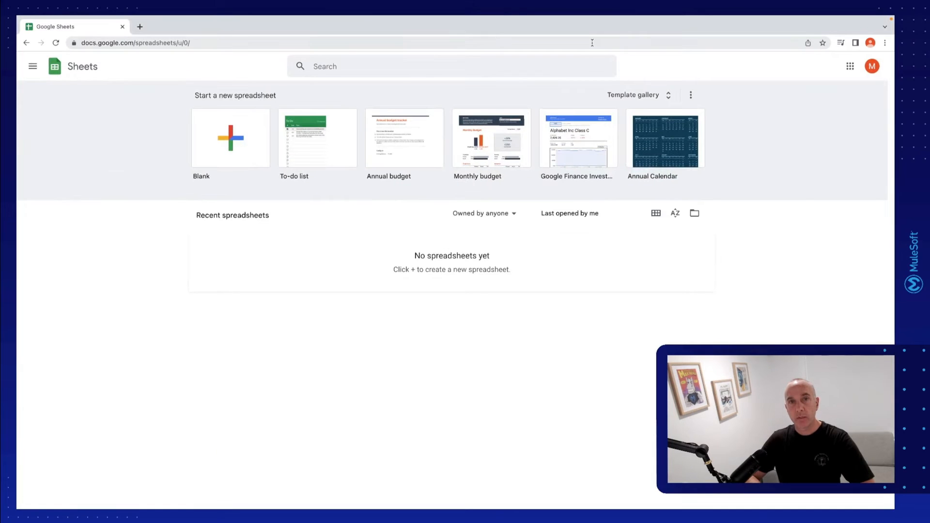
pyautogui.click(221, 155)
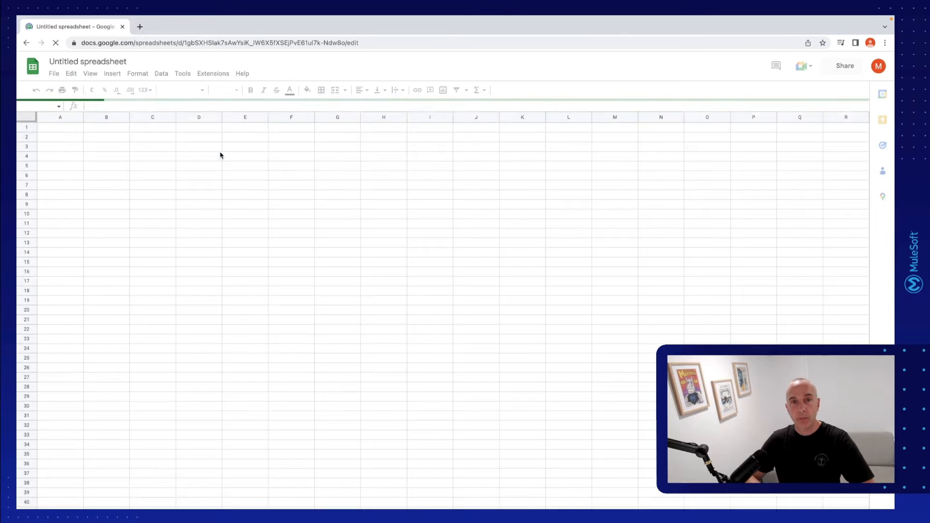
pyautogui.doubleClick(51, 177)
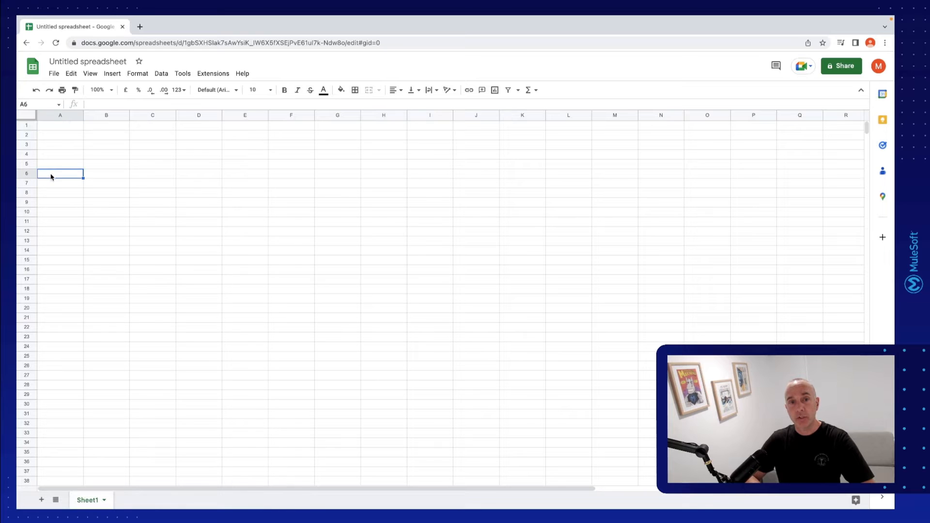
pyautogui.hotkey('ctrl', 'v')
# Enter the column headers First Name, Last Name, Email and Phone in cells A1 to D1
pyautogui.click(54, 125)
pyautogui.write('First Name')
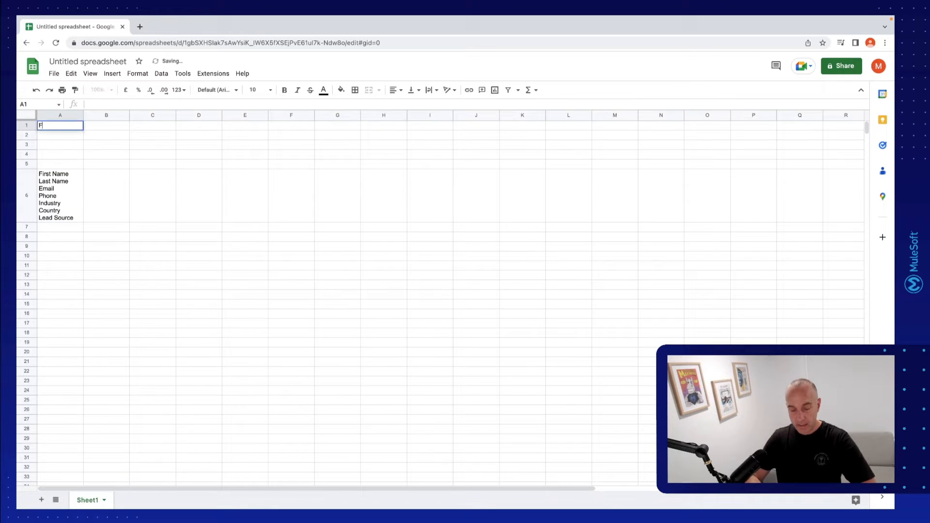
pyautogui.press('Tab')
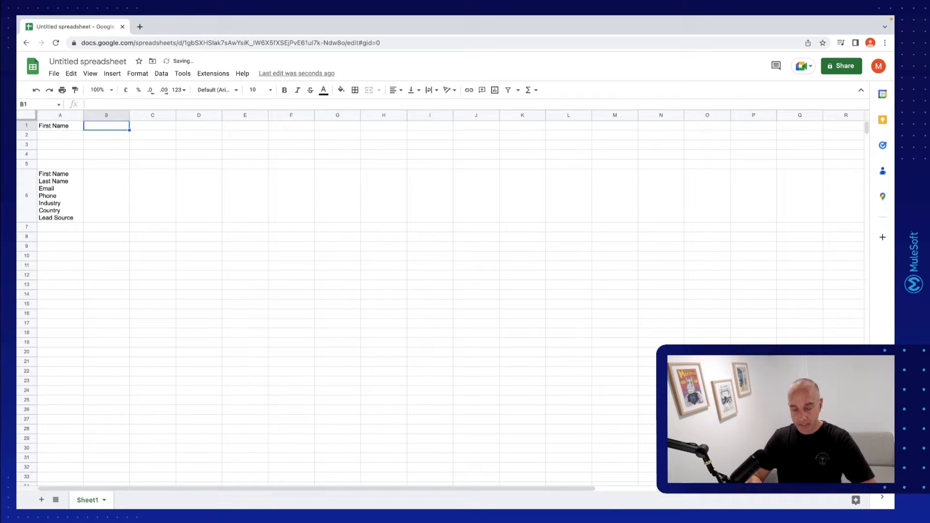
pyautogui.write('Last Name')
pyautogui.press('Tab')
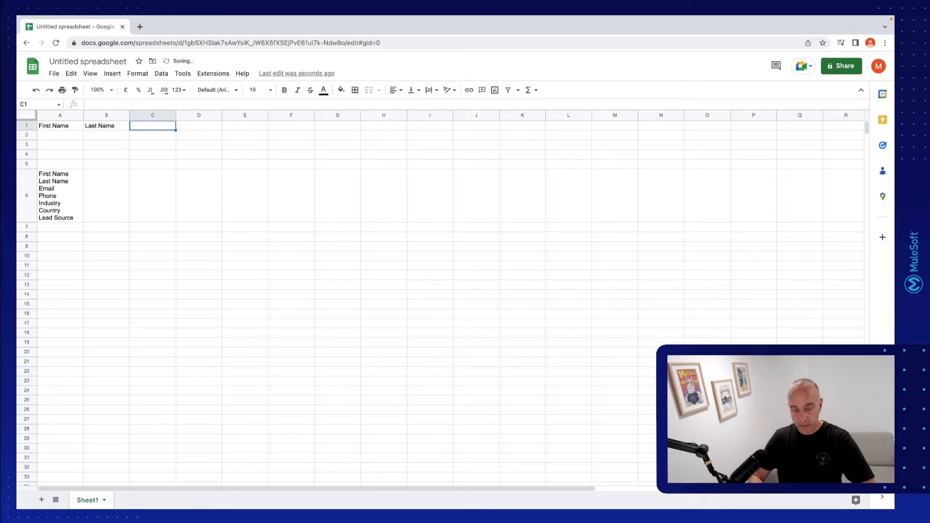
pyautogui.write('Email')
pyautogui.press('Tab')
pyautogui.write('Phone')
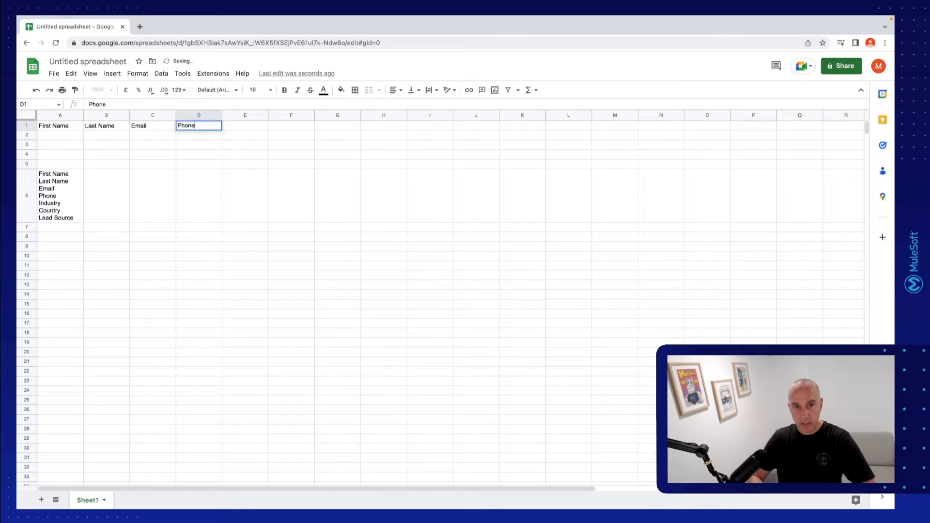
pyautogui.press('Tab')
# Add the headers Industry, Country and Lead Source in cells E1 to G1, and clear the pasted list from A6
pyautogui.write('Indus')
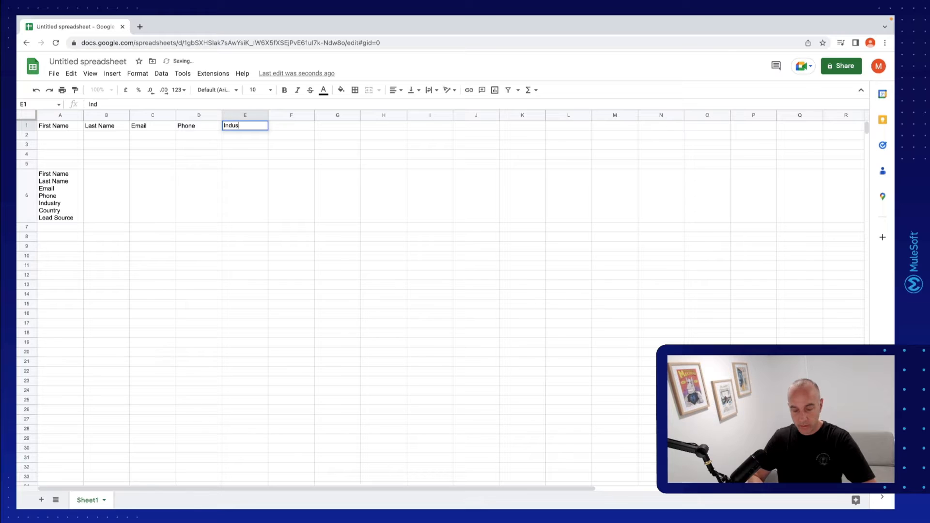
pyautogui.write('try')
pyautogui.press('Tab')
pyautogui.write('Coun')
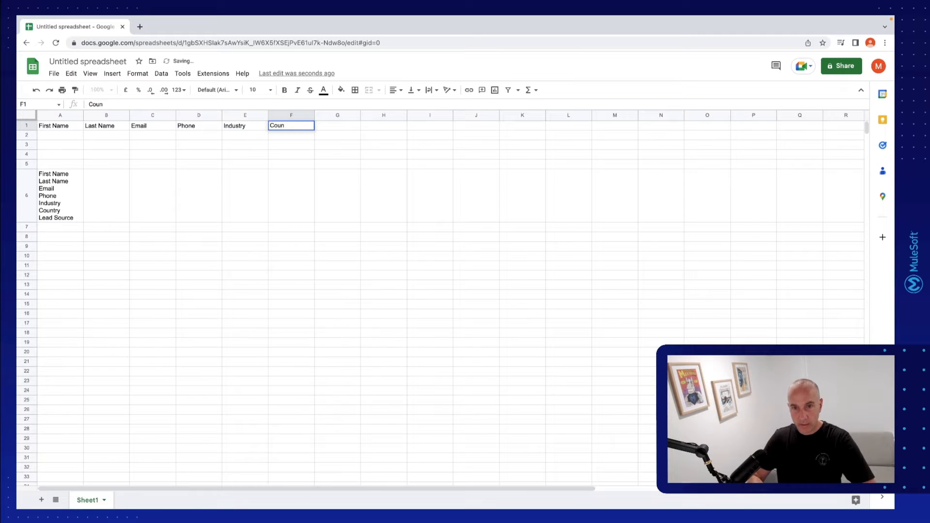
pyautogui.write('try')
pyautogui.press('Tab')
pyautogui.write('Lead S')
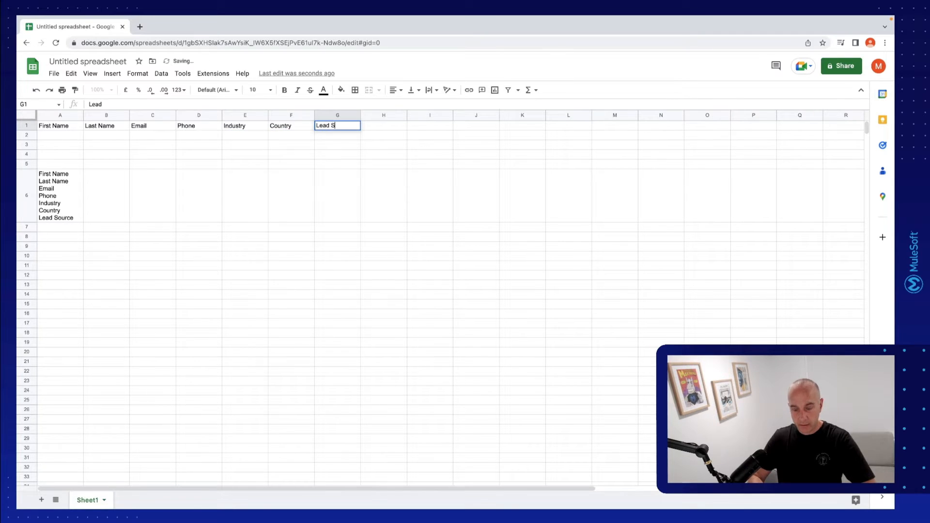
pyautogui.write('ource')
pyautogui.click(47, 204)
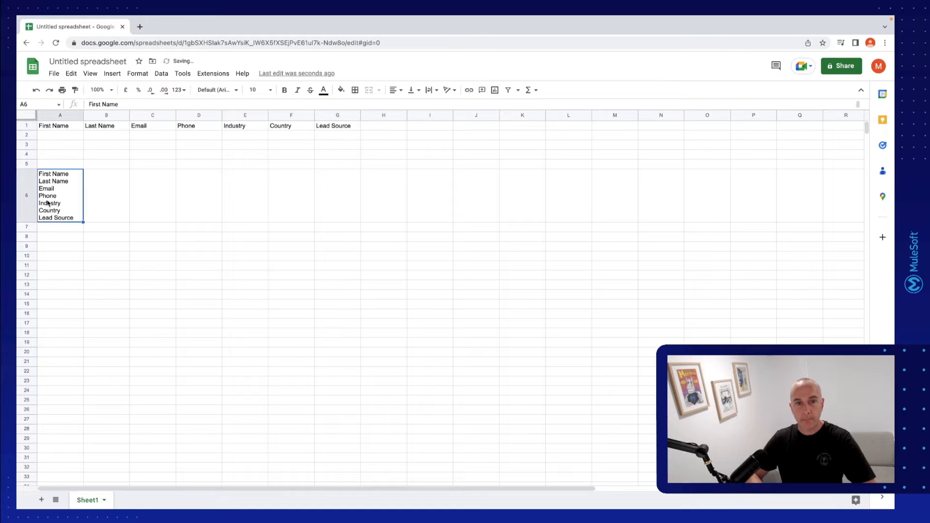
pyautogui.press('Delete')
# Rename the spreadsheet as "Marketing Event Leads - DJN"
pyautogui.click(98, 62)
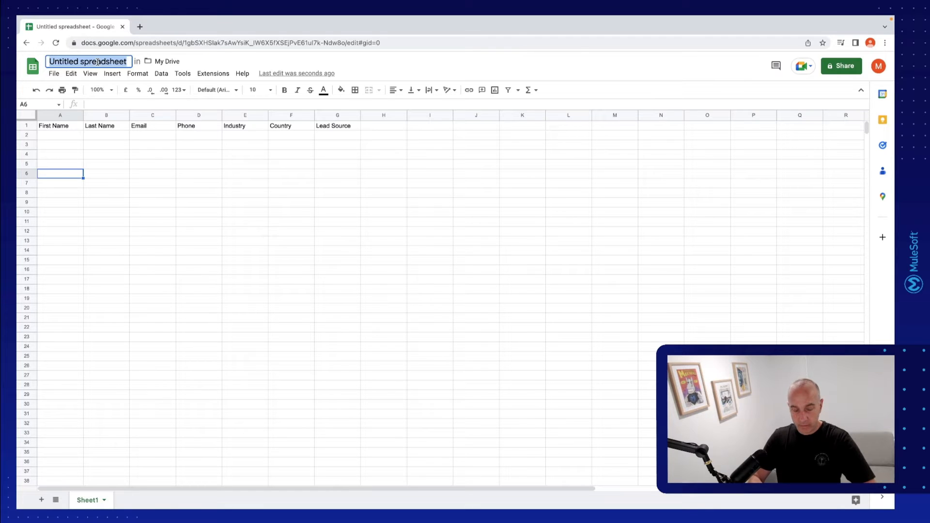
pyautogui.write('Marketing ')
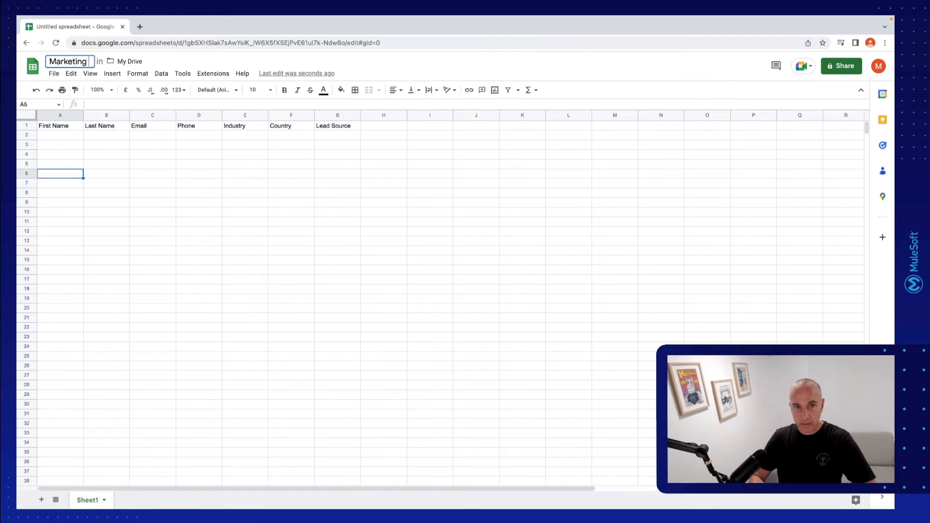
pyautogui.write('Event')
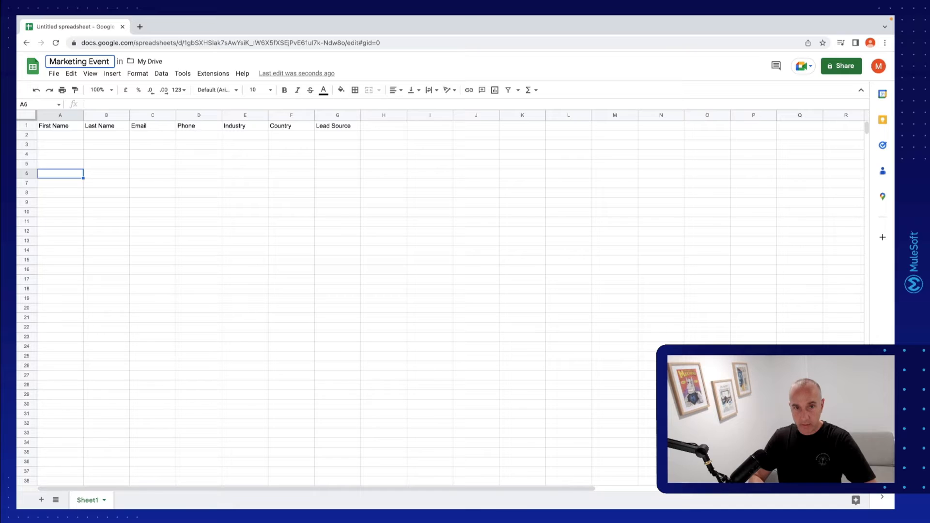
pyautogui.write(' Leads')
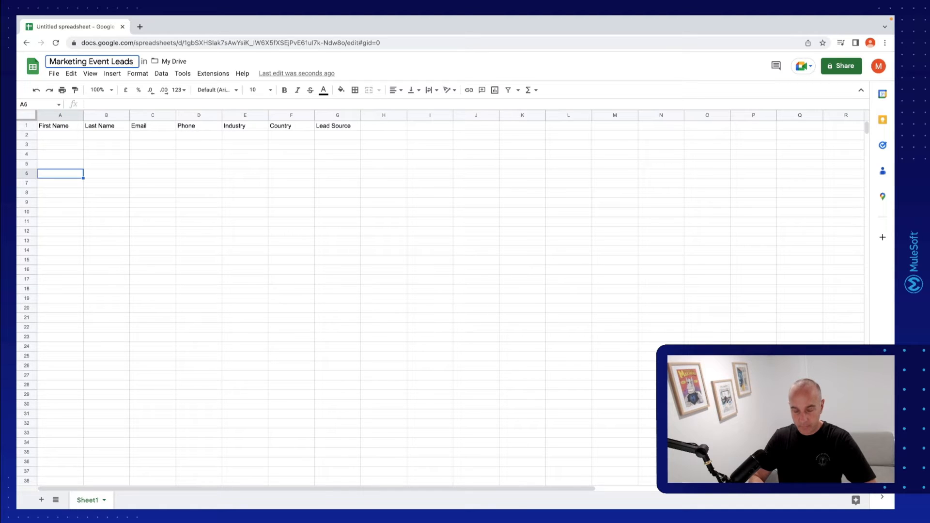
pyautogui.write(' - DJN')
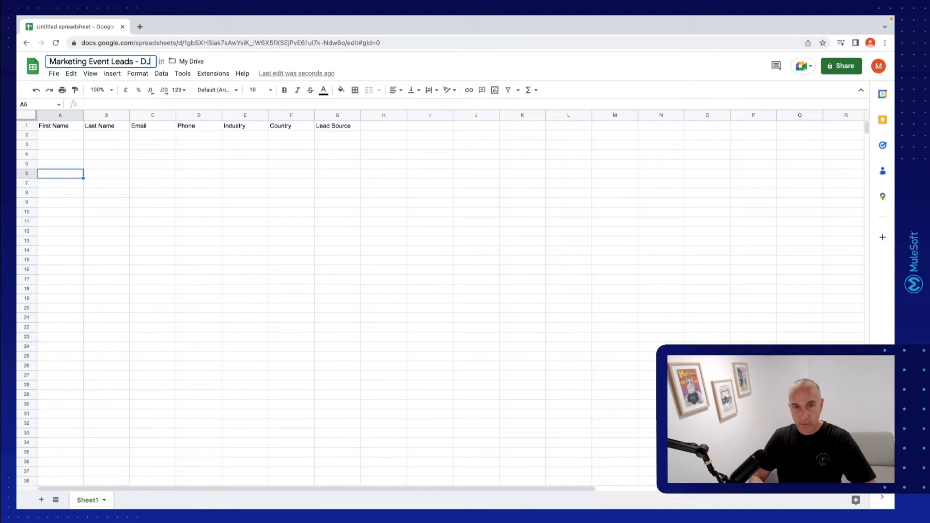
pyautogui.click(92, 193)
# Rename the sheet Sheet1 as "Leads"
pyautogui.click(104, 500)
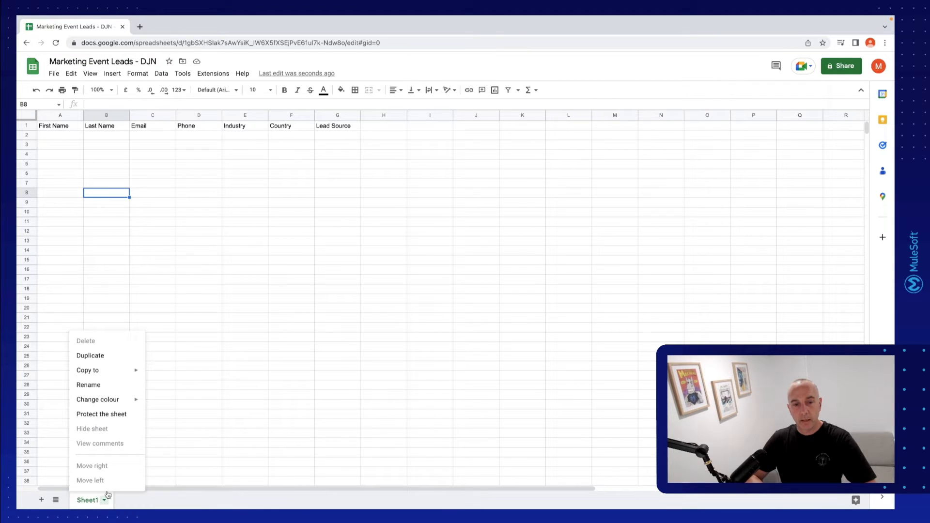
pyautogui.click(88, 385)
pyautogui.write('Leads')
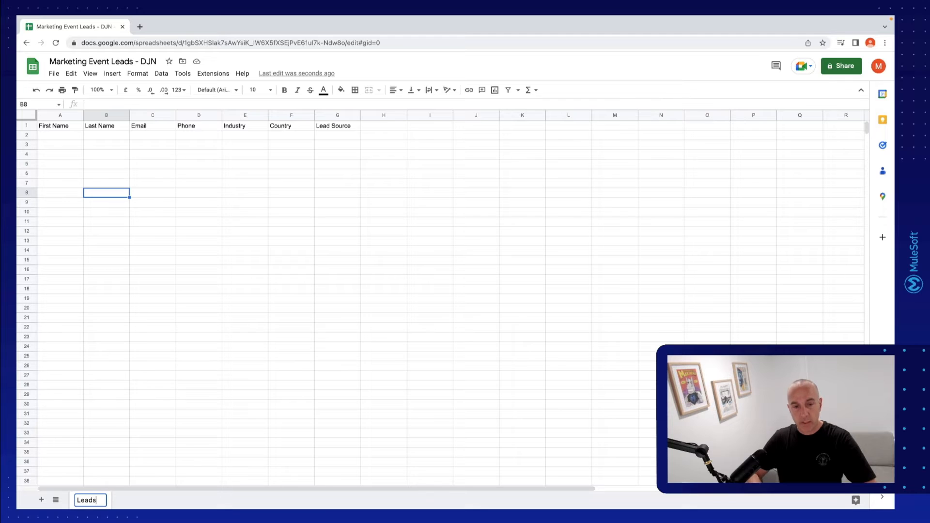
pyautogui.click(175, 268)
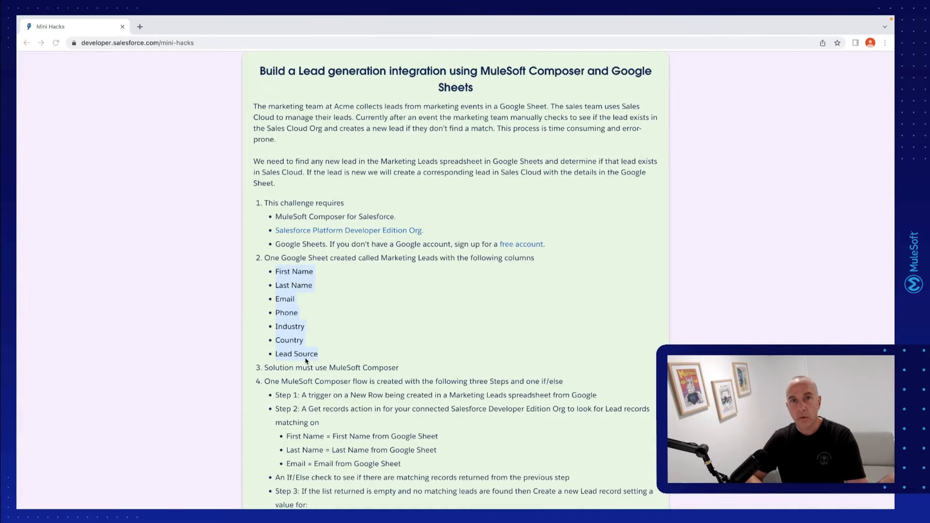
# Check the challenge page's MuleSoft Composer requirement and the list of required flow steps
pyautogui.scroll(-3, 367, 347)
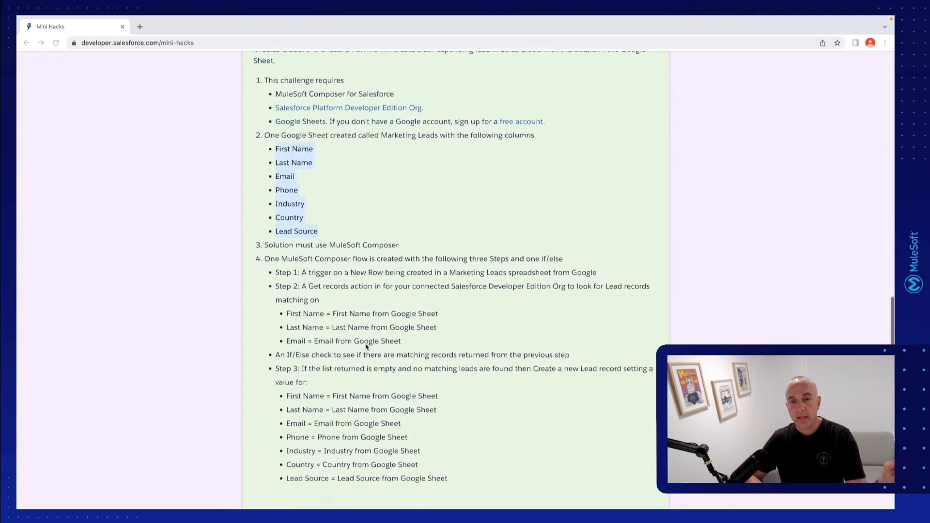
pyautogui.click(264, 245)
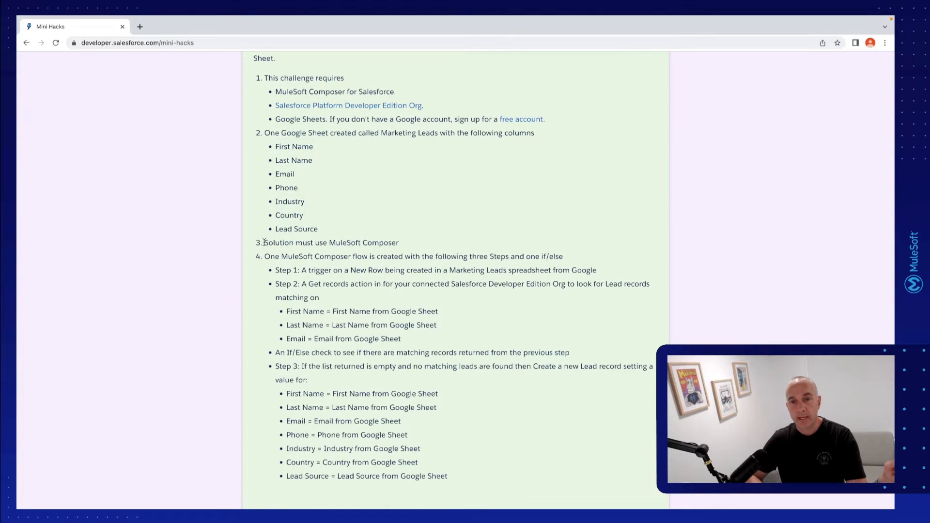
pyautogui.tripleClick(406, 241)
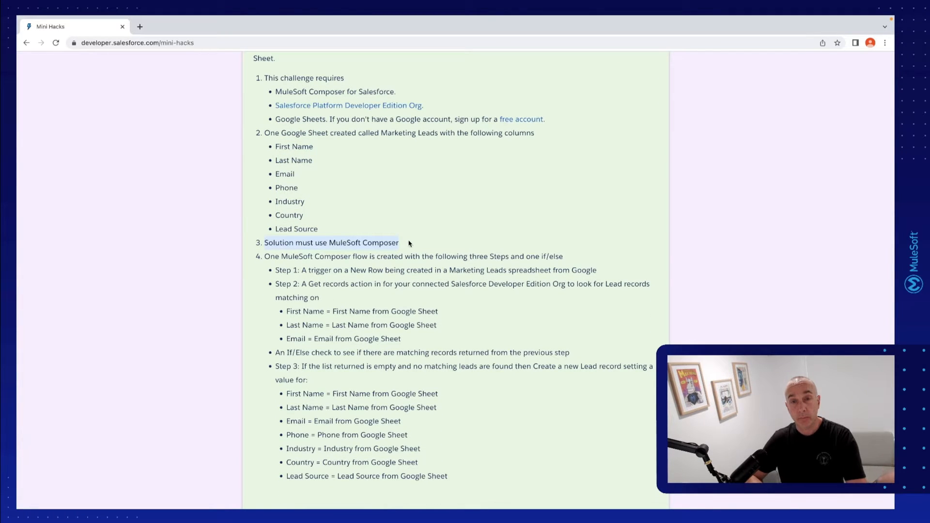
pyautogui.scroll(-1, 455, 286)
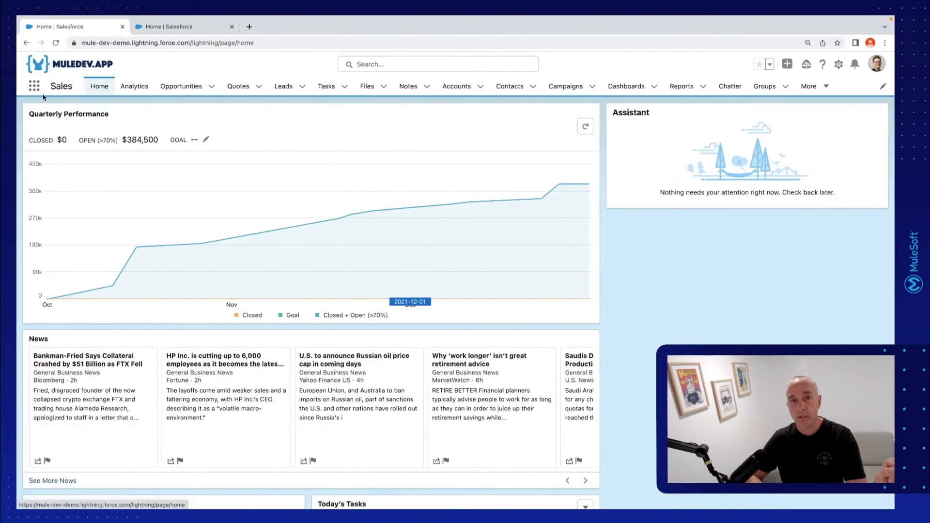
# Find the MuleSoft Composer app in Salesforce by searching the apps for "Mules", and create a new flow in it
pyautogui.click(34, 86)
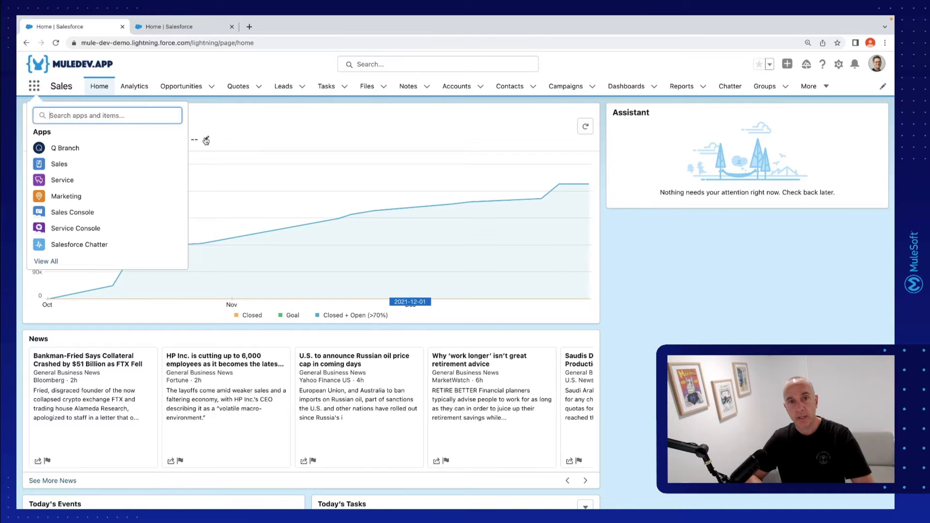
pyautogui.write('Mule')
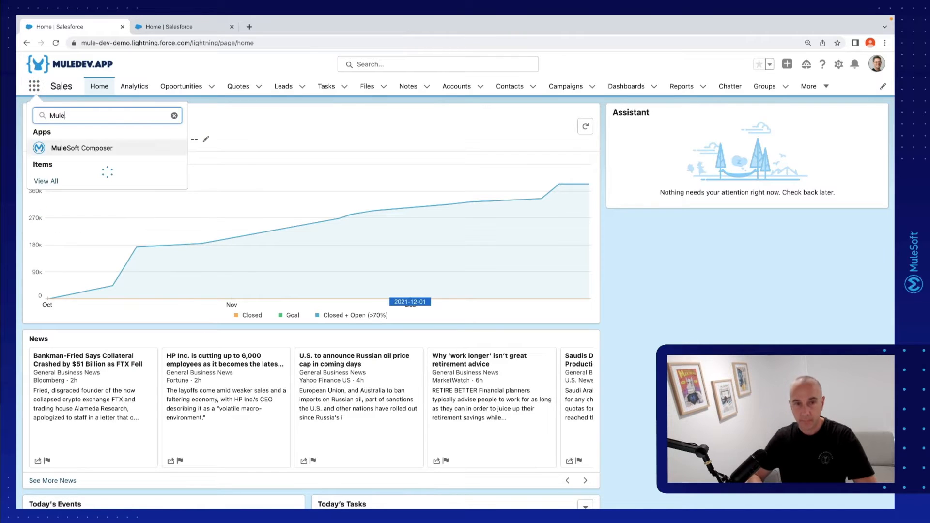
pyautogui.write('s')
pyautogui.click(142, 147)
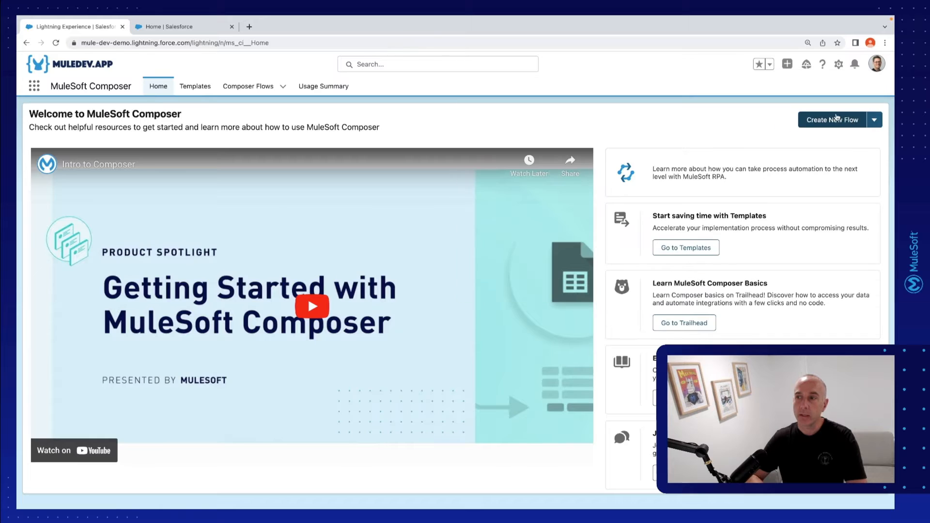
pyautogui.click(835, 120)
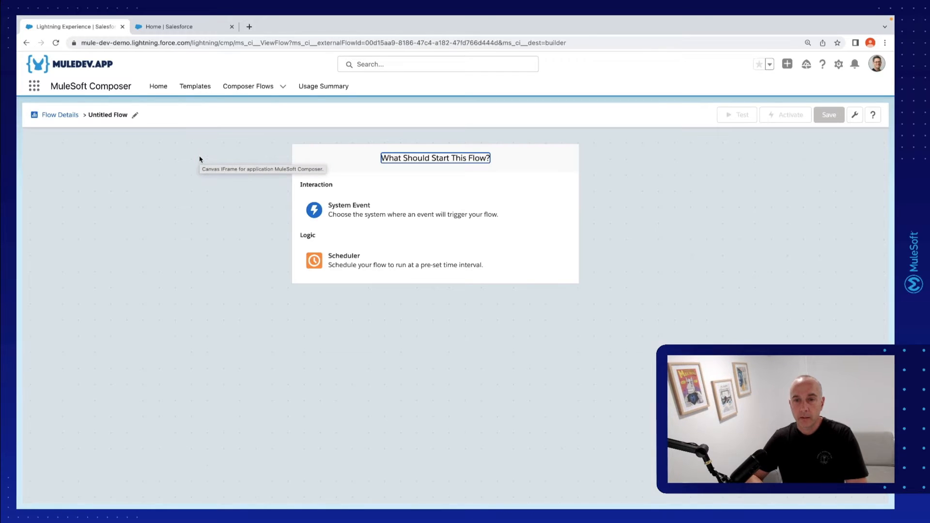
# Rename the untitled flow as "Leads Sync from Google"
pyautogui.click(134, 116)
pyautogui.moveTo(192, 150); pyautogui.dragTo(104, 154)
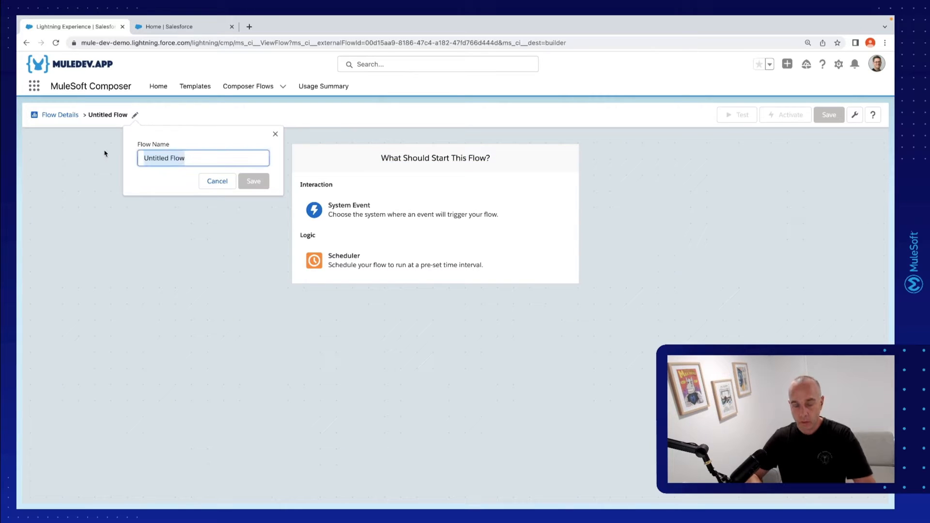
pyautogui.write('Leads Sync')
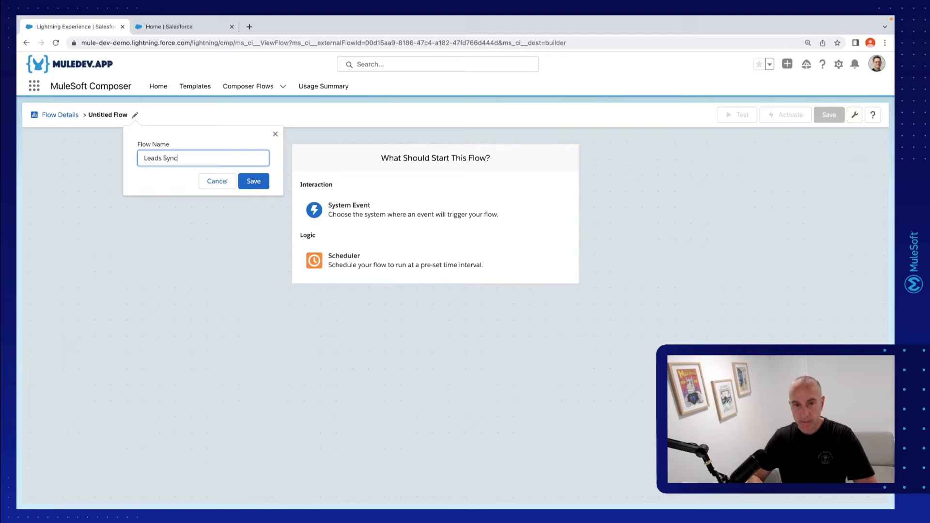
pyautogui.write(' from Google')
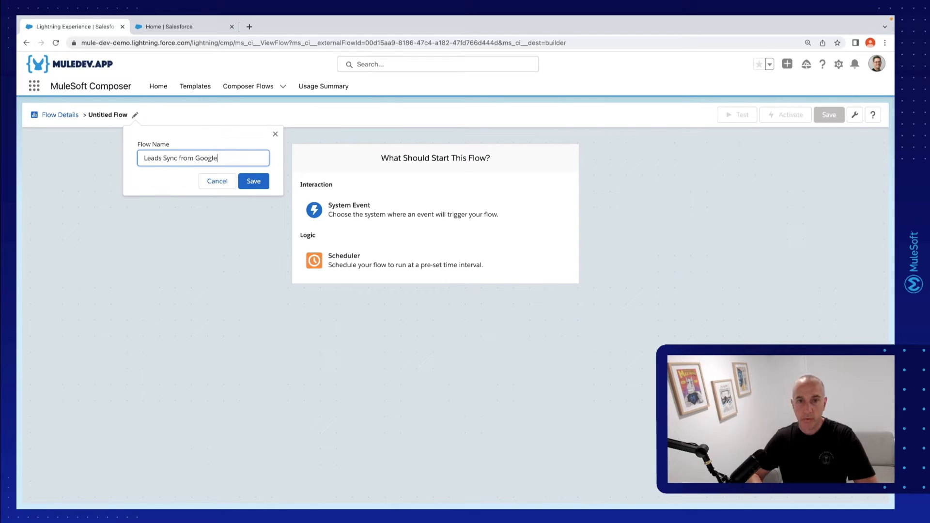
pyautogui.click(250, 181)
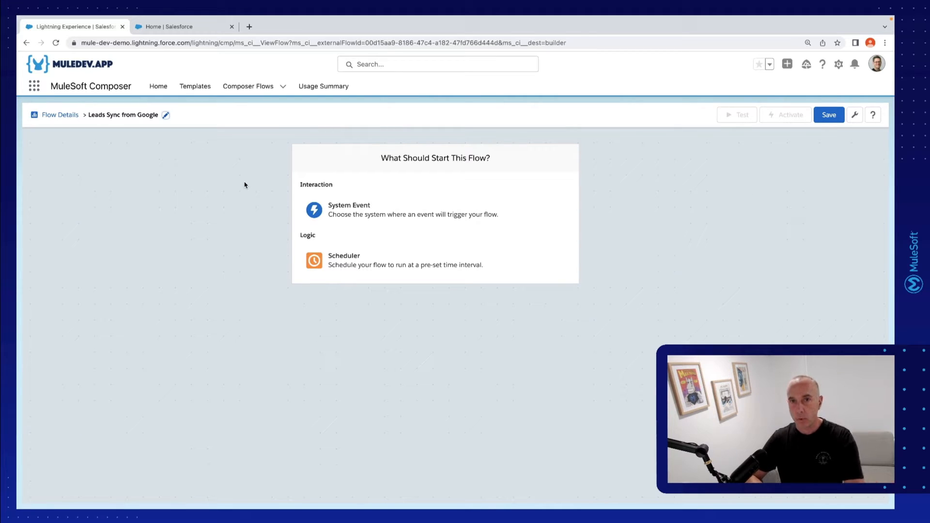
# Check the challenge page's Step 1 trigger requirement and choose Google Sheets as the system event that starts the flow
pyautogui.hotkey('ctrl', 'Left')
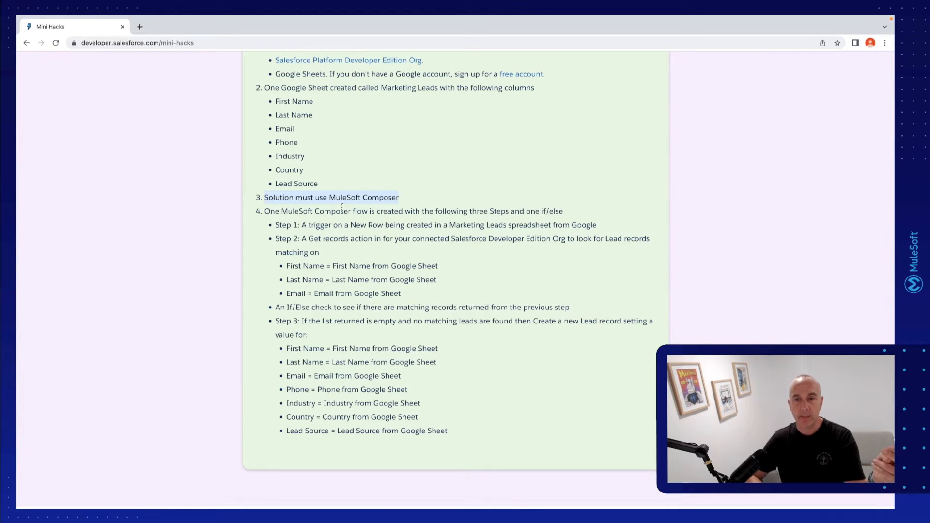
pyautogui.moveTo(302, 225); pyautogui.dragTo(557, 223)
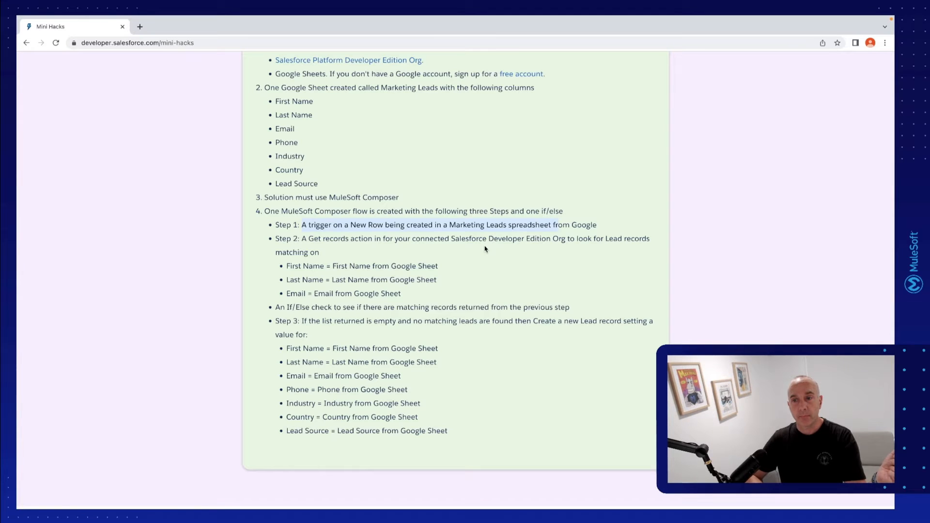
pyautogui.hotkey('ctrl', 'Right')
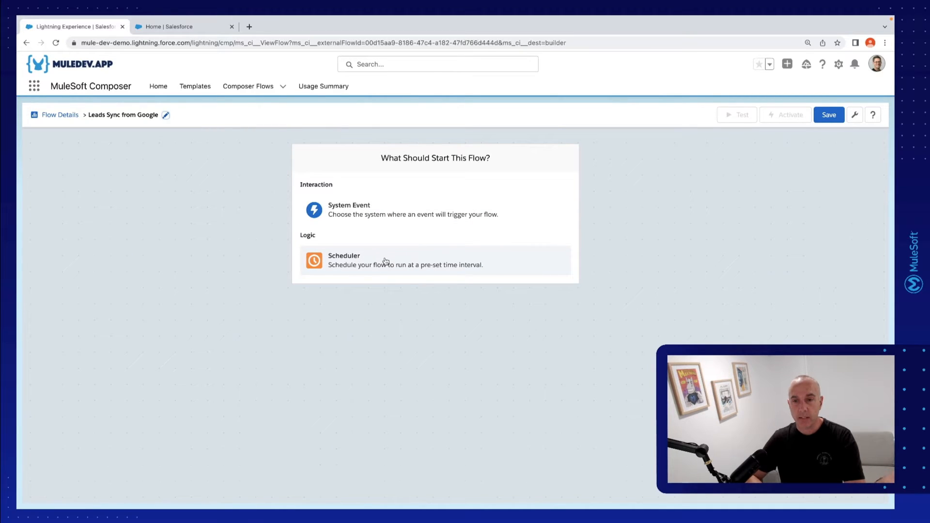
pyautogui.click(433, 206)
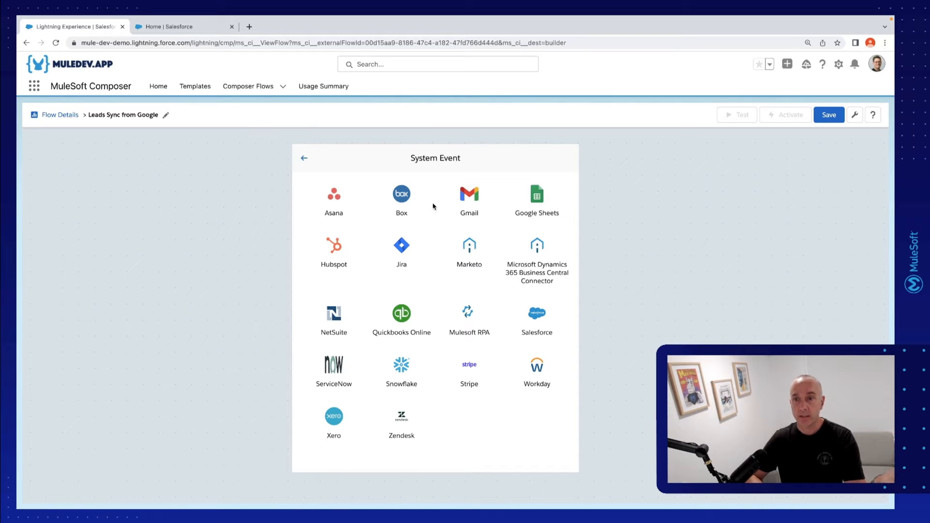
pyautogui.click(537, 198)
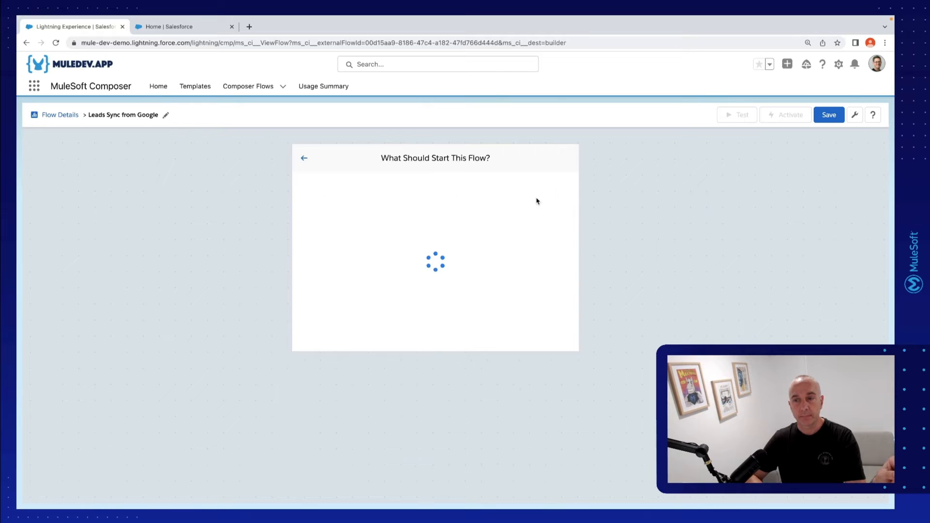
# Name the Google Sheets connection "Google Marketing Account" and sign in with the Marketing Leads Google account
pyautogui.click(449, 199)
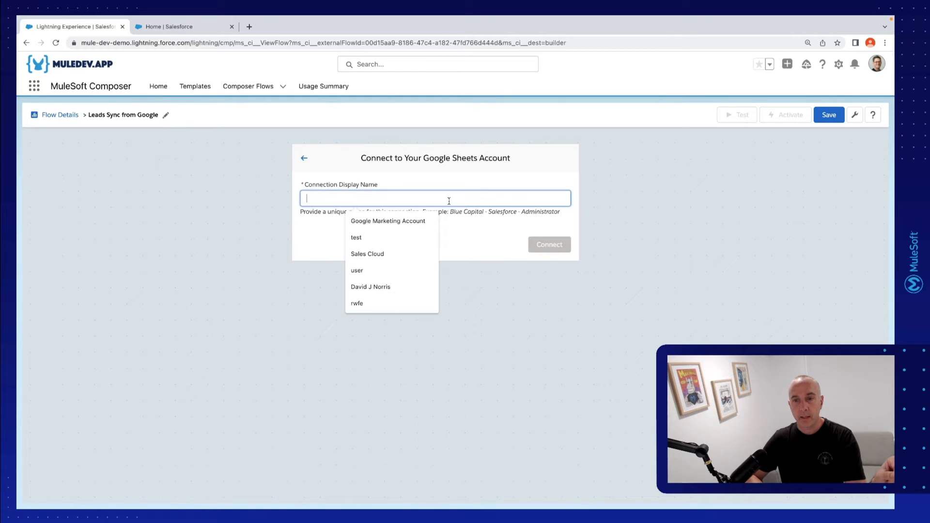
pyautogui.click(421, 227)
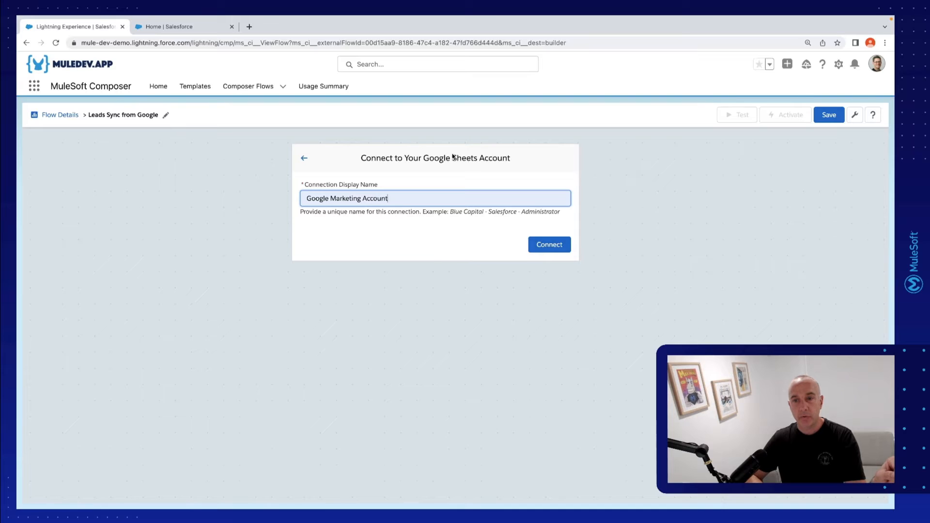
pyautogui.click(541, 239)
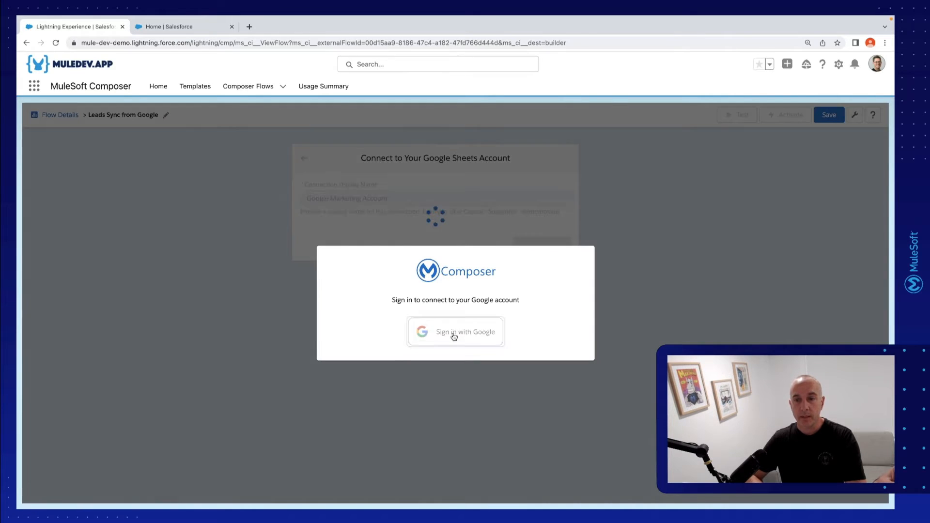
pyautogui.click(454, 336)
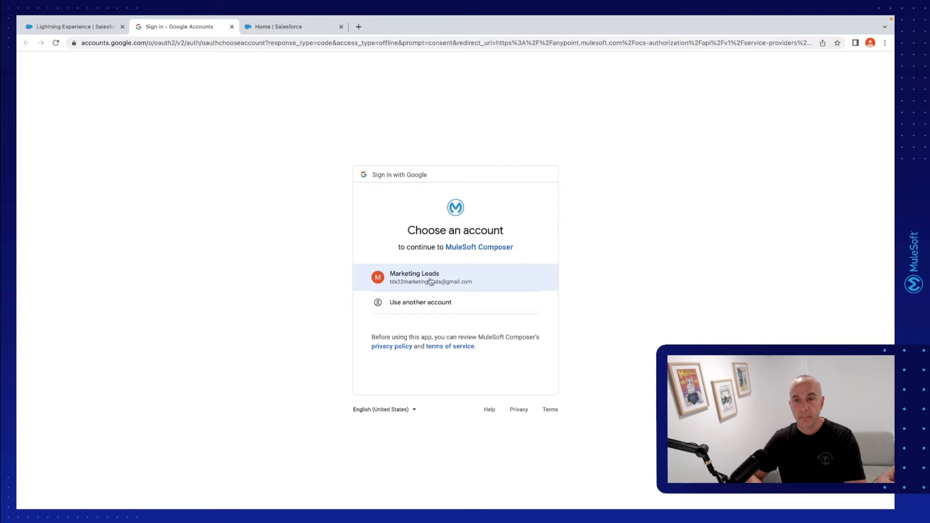
pyautogui.click(431, 281)
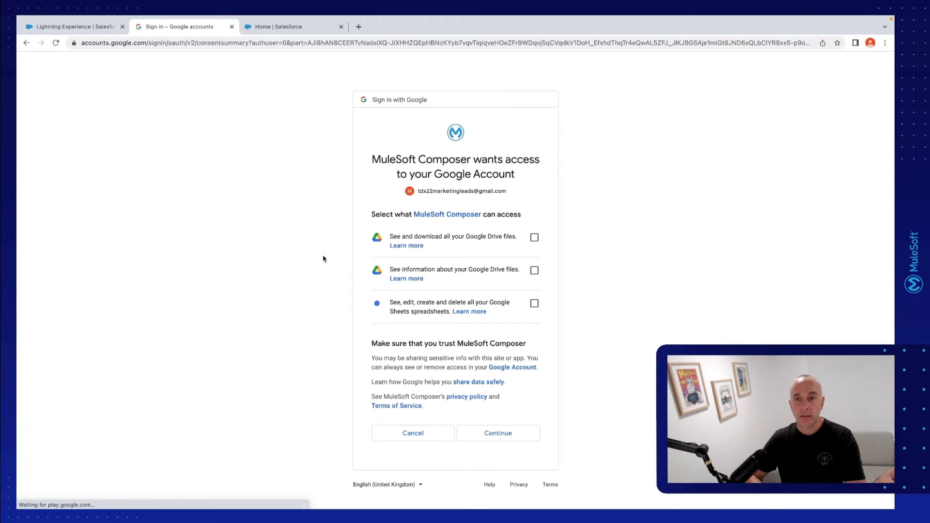
# Grant MuleSoft Composer all three requested permissions for Google Drive files, Drive file information and Google Sheets spreadsheets
pyautogui.click(534, 237)
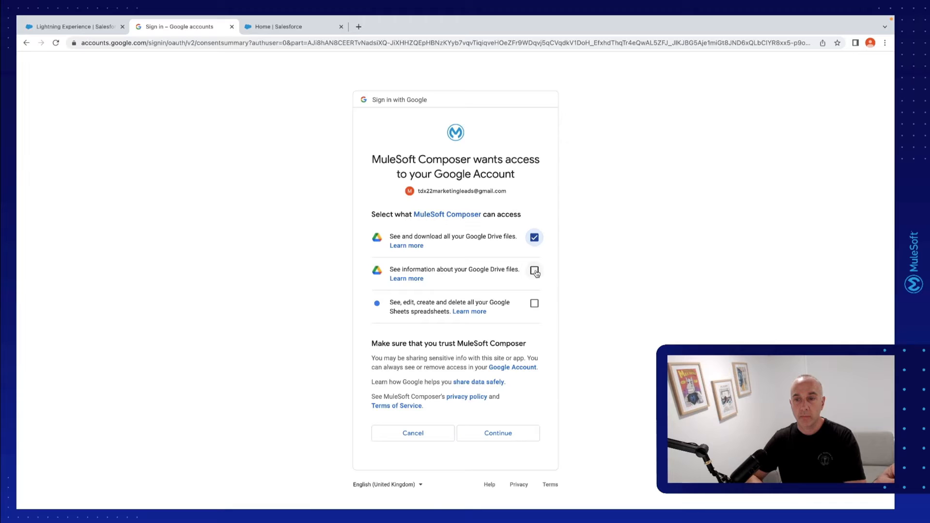
pyautogui.click(535, 271)
pyautogui.click(535, 303)
pyautogui.click(515, 433)
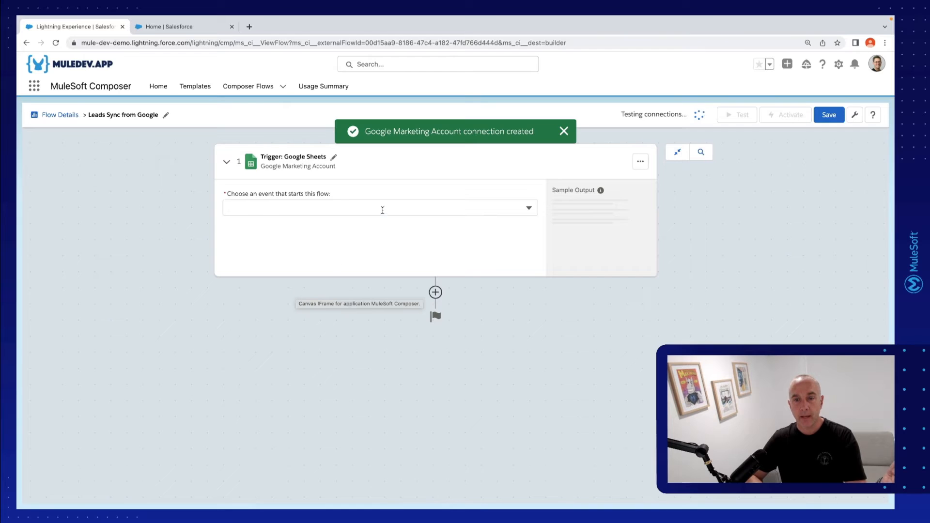
# Set the trigger to the New Row event on the "Leads" worksheet of the "Marketing Event Leads - DJN" spreadsheet
pyautogui.click(383, 210)
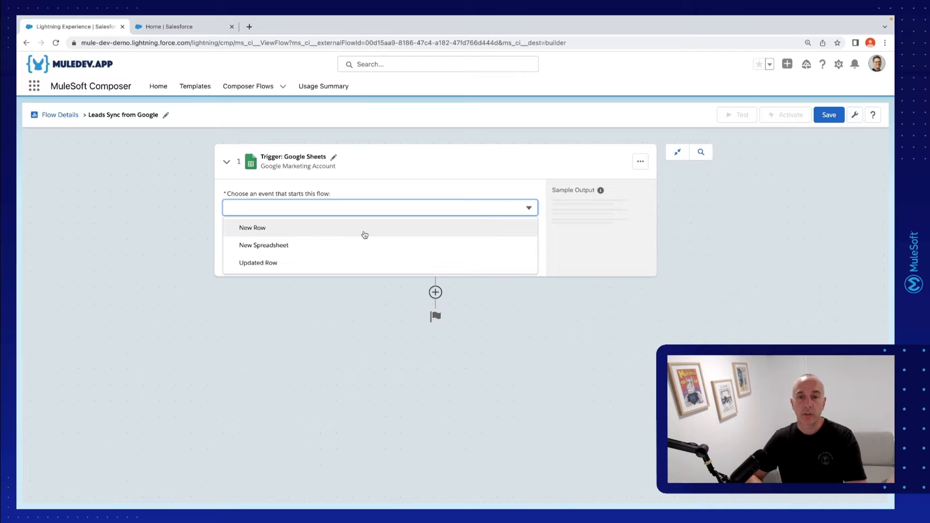
pyautogui.click(365, 235)
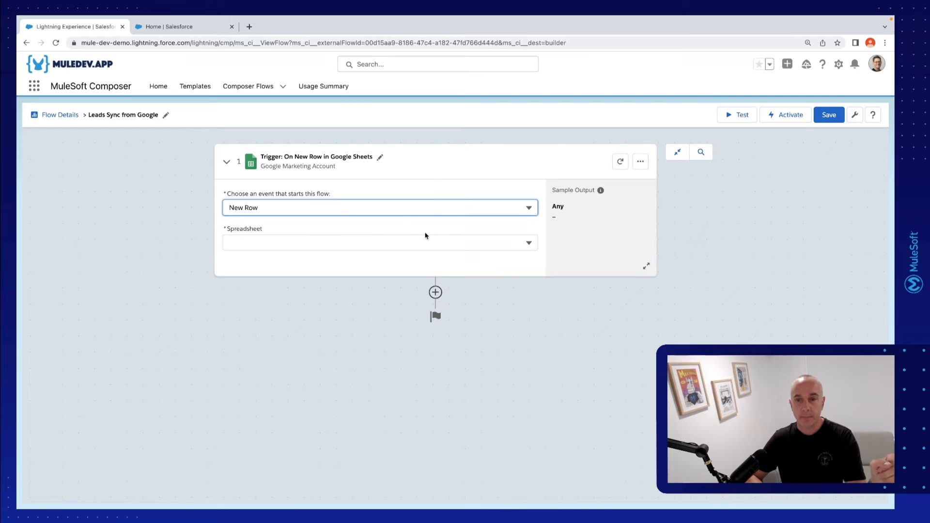
pyautogui.click(504, 242)
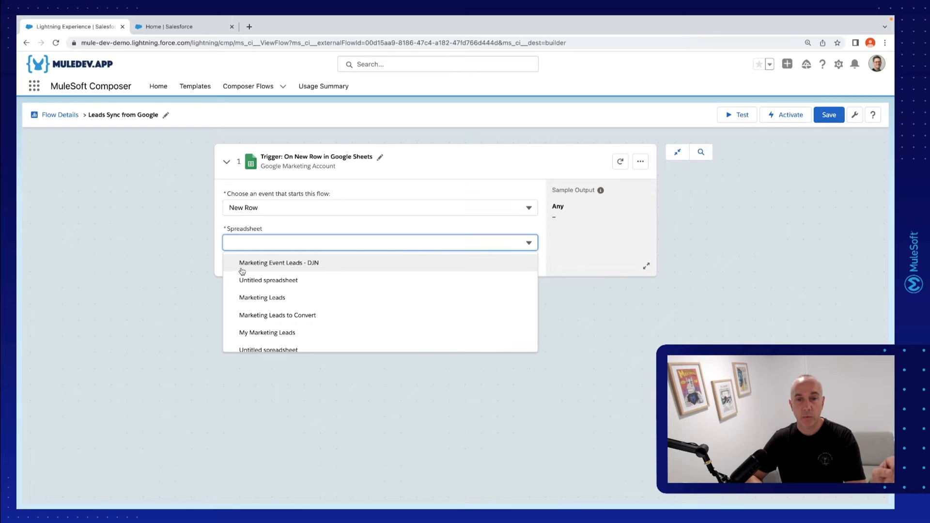
pyautogui.click(315, 264)
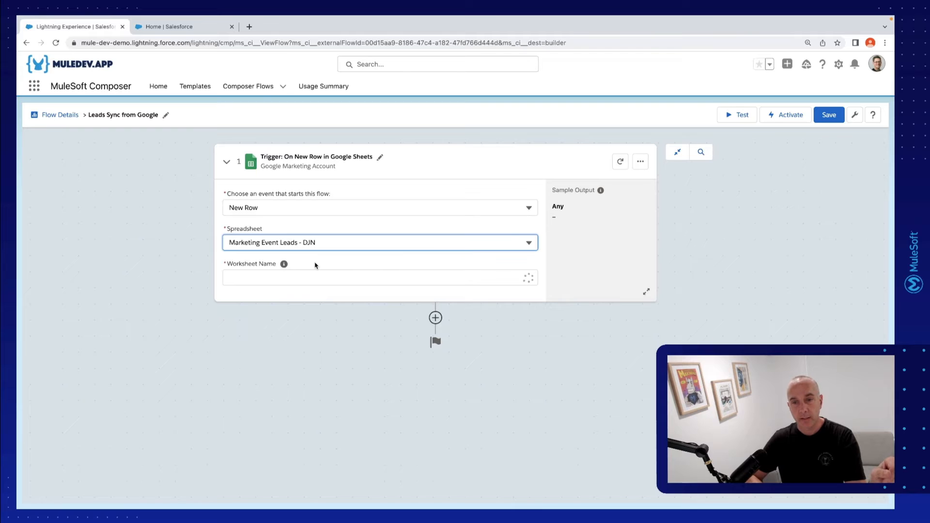
pyautogui.click(377, 275)
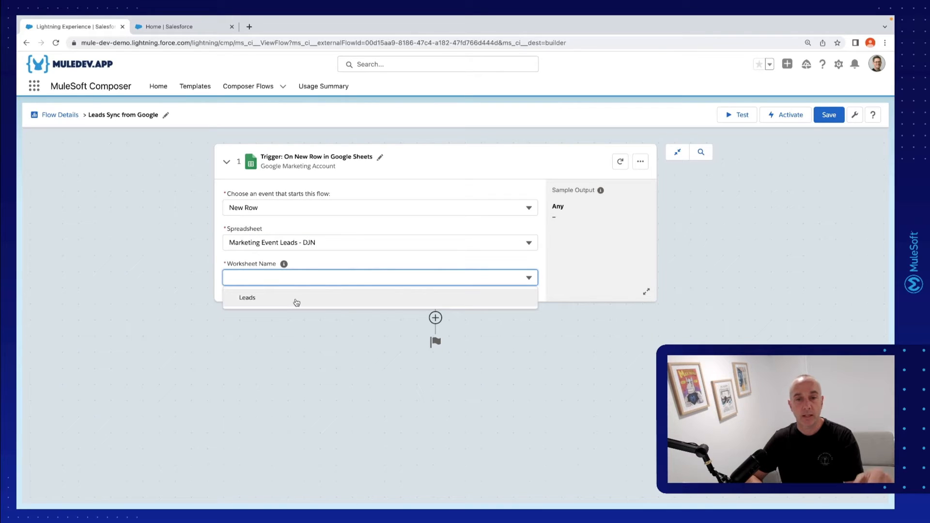
pyautogui.click(251, 302)
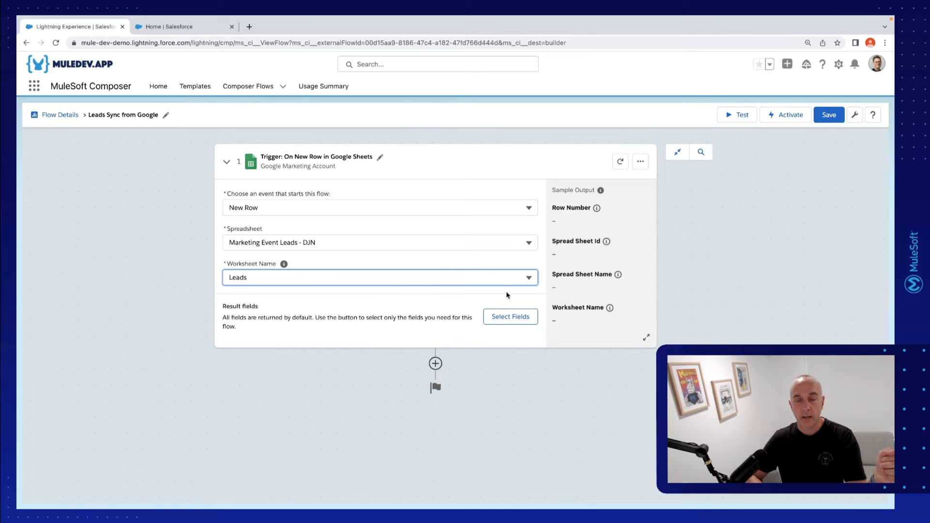
# Select all 11 fields as the trigger's result fields and apply the selection
pyautogui.click(513, 322)
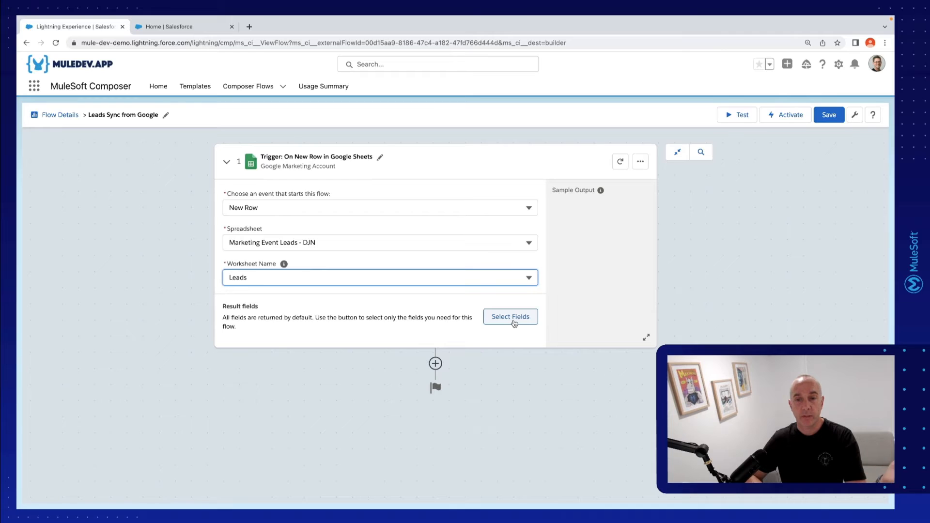
pyautogui.click(513, 320)
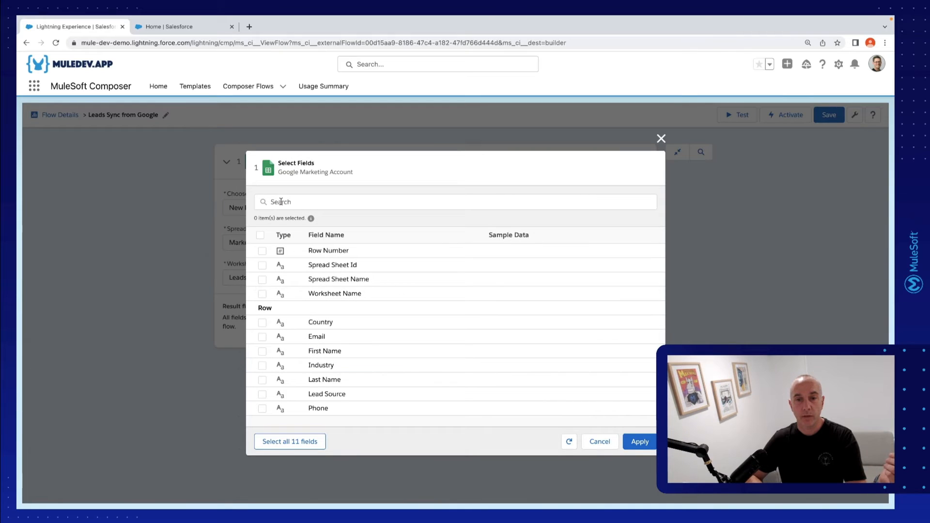
pyautogui.click(304, 449)
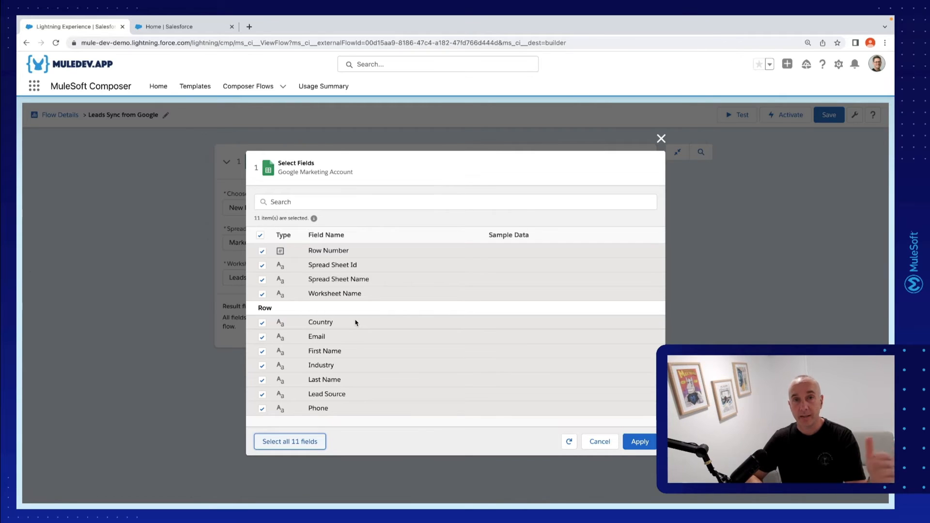
pyautogui.click(637, 441)
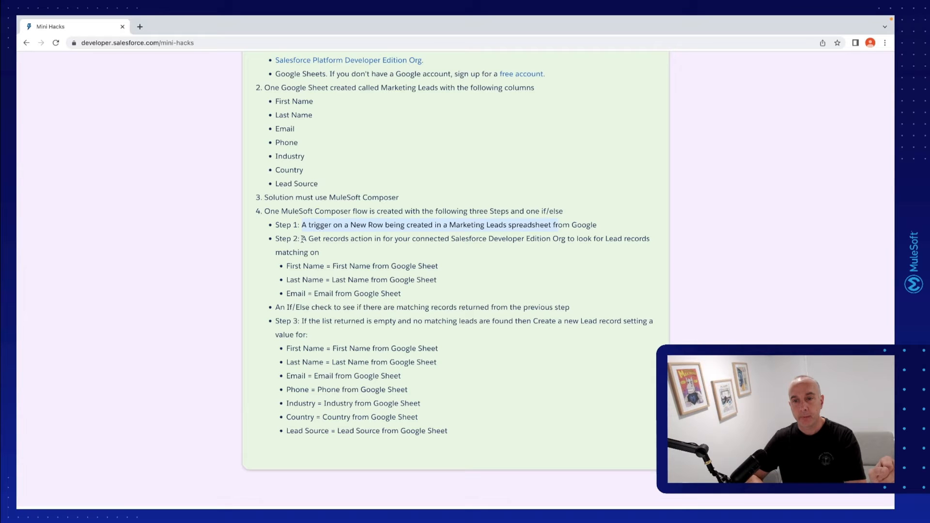
# Check the challenge page's Step 2 lead-matching criteria and add a Salesforce system action after the trigger
pyautogui.moveTo(303, 238); pyautogui.dragTo(567, 239)
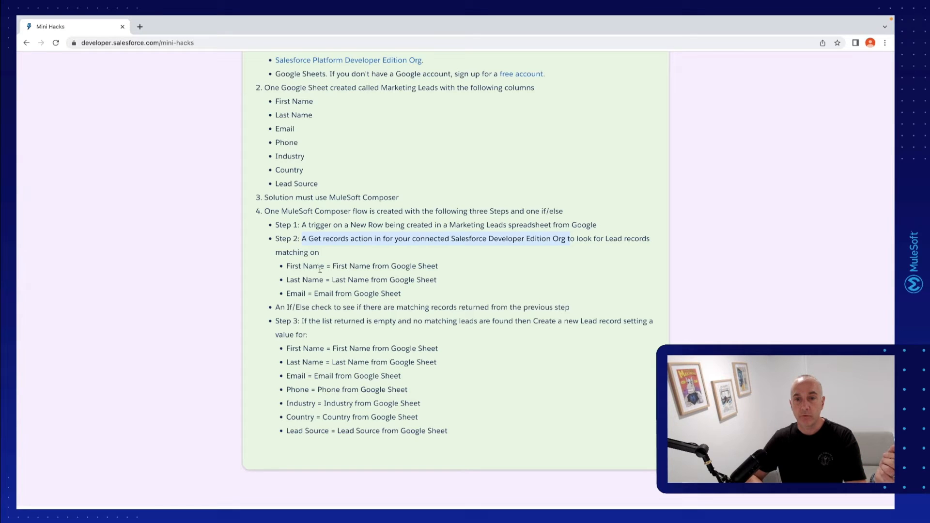
pyautogui.moveTo(285, 269); pyautogui.dragTo(442, 296)
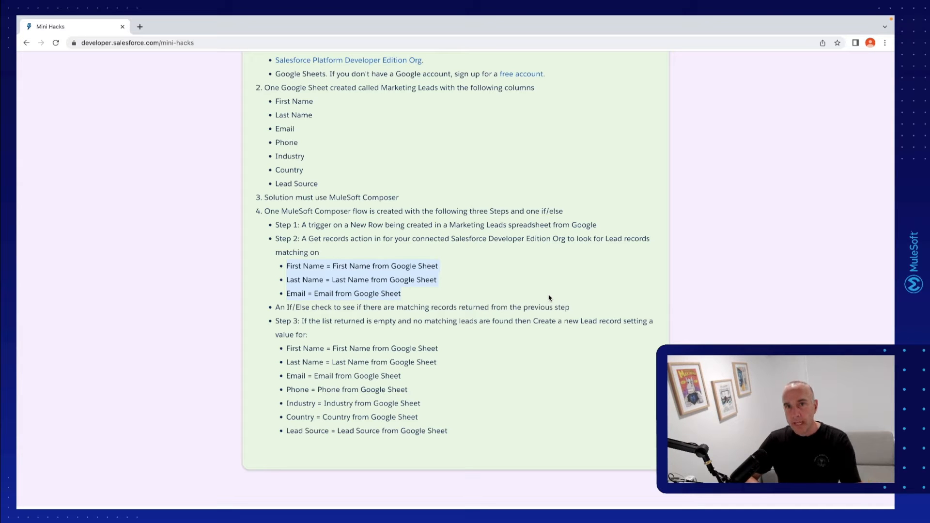
pyautogui.hotkey('ctrl', 'Right')
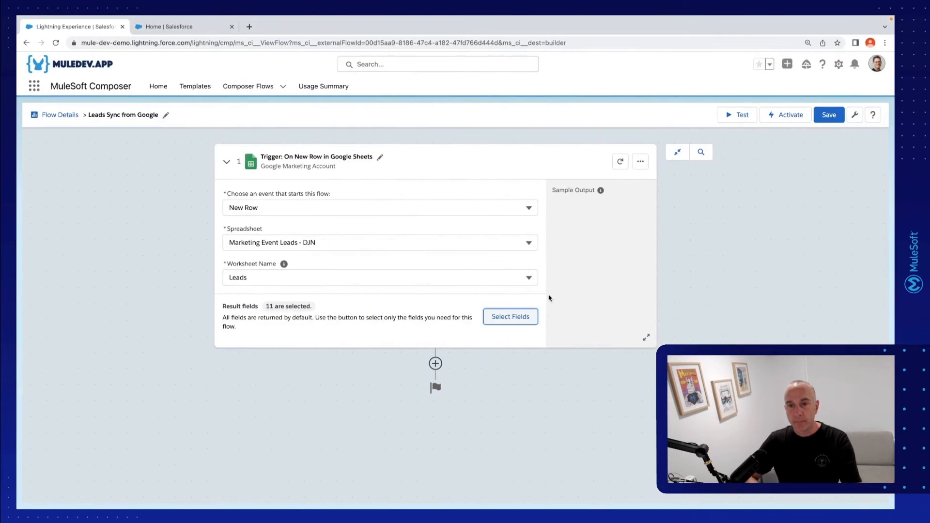
pyautogui.click(435, 365)
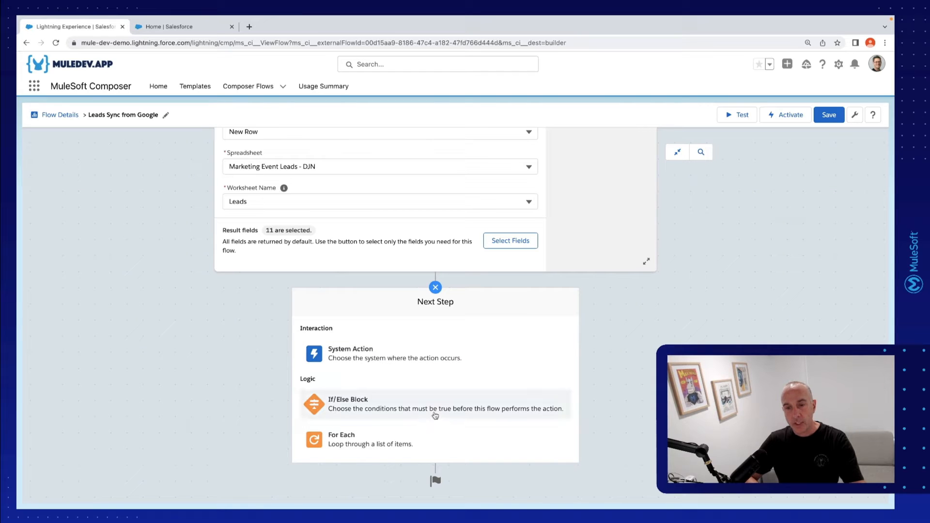
pyautogui.click(428, 363)
pyautogui.scroll(-3, 428, 365)
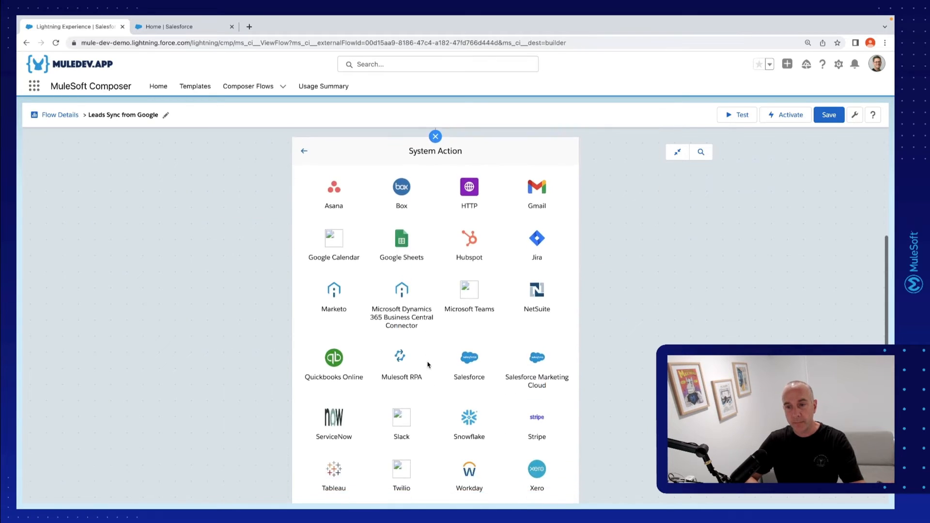
pyautogui.click(466, 362)
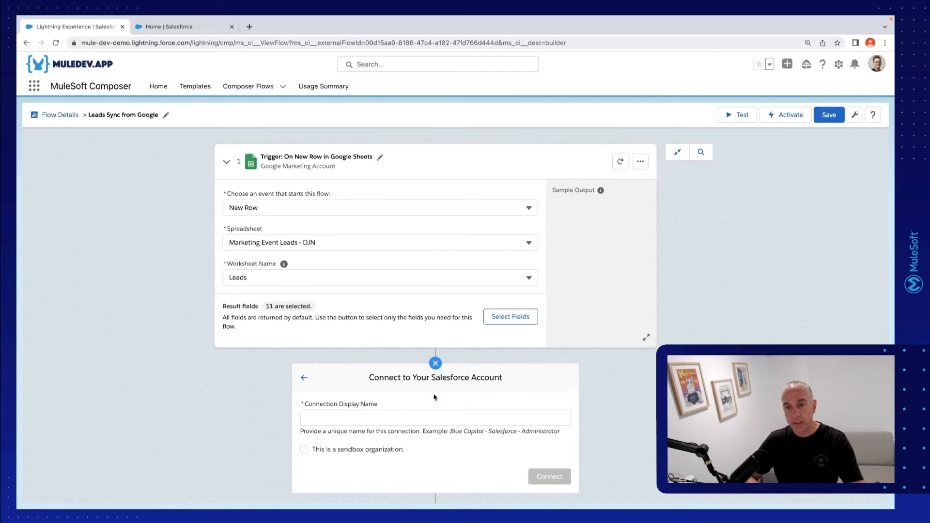
# Name the Salesforce connection "Sales Cloud" and start connecting it
pyautogui.click(434, 418)
pyautogui.write('Sales Cloud')
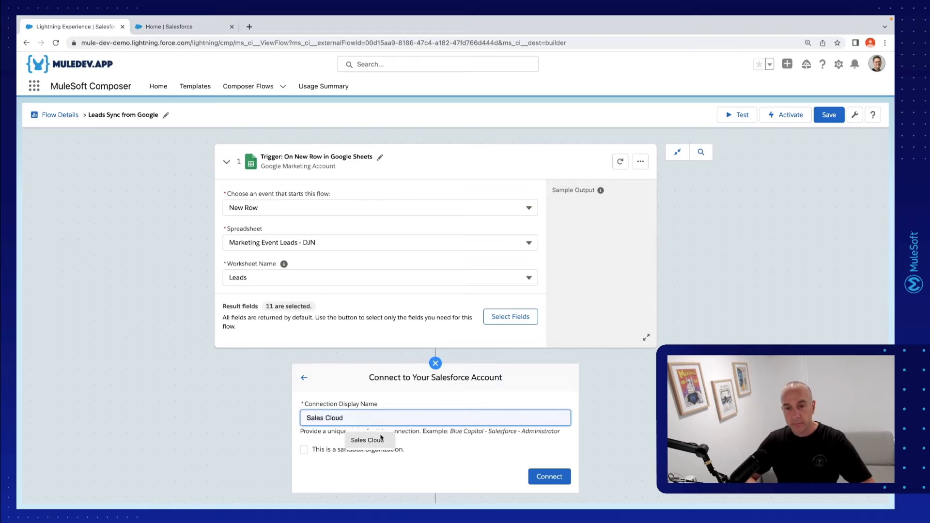
pyautogui.click(373, 440)
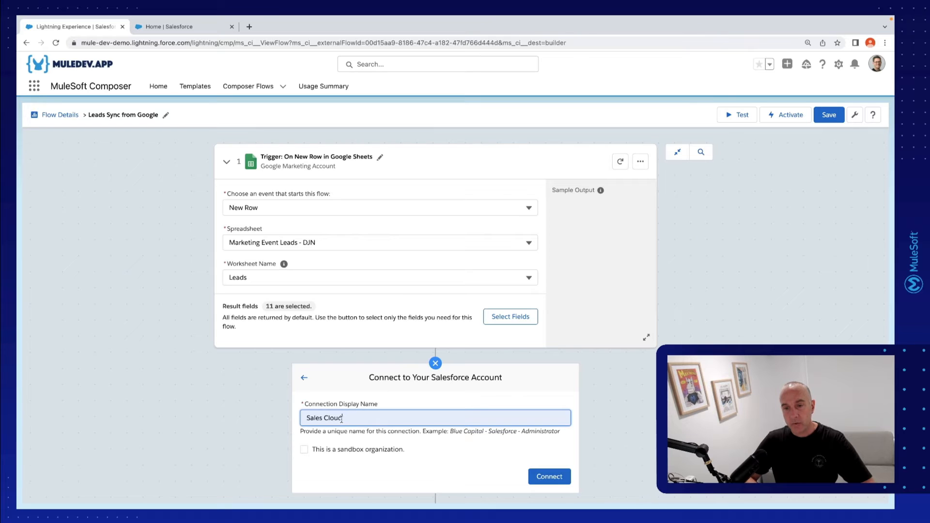
pyautogui.click(530, 477)
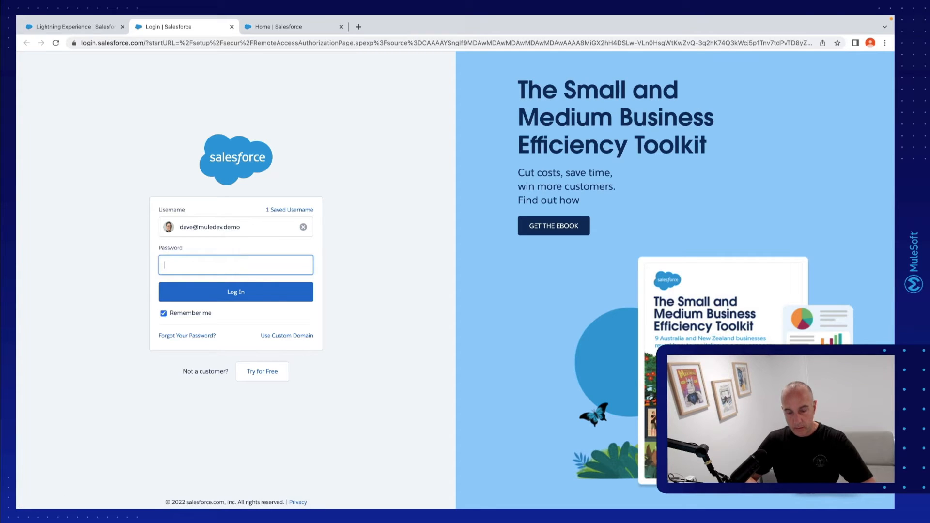
# Log in to Salesforce with the account password and allow MuleSoft Platform the requested access
pyautogui.press('super+Tab')
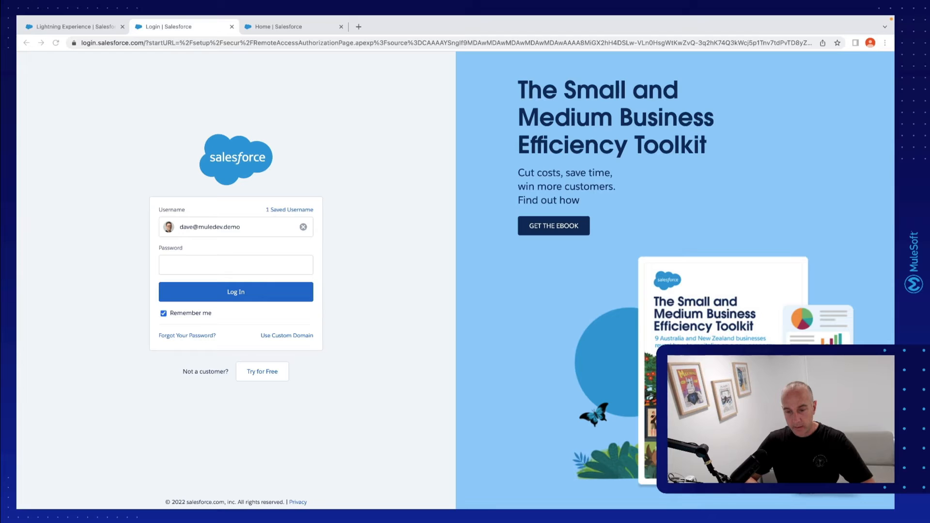
pyautogui.click(243, 263)
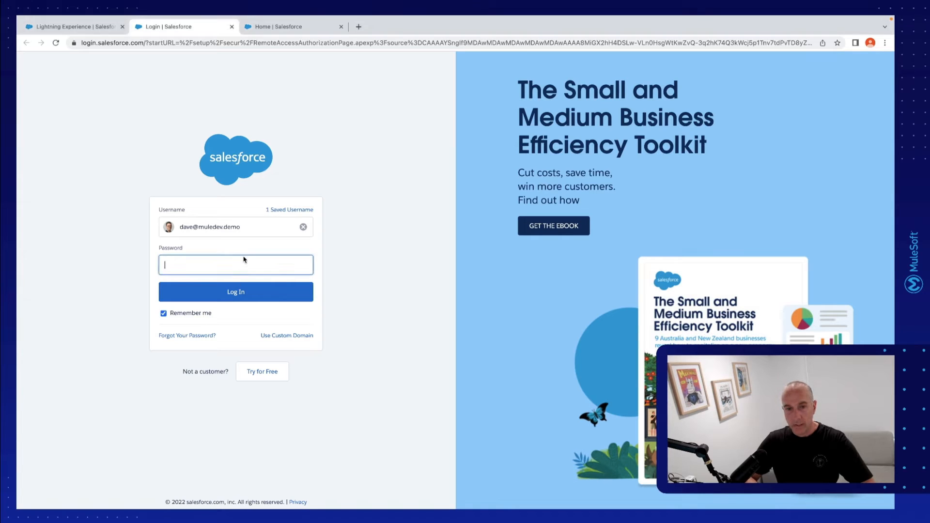
pyautogui.press('super+v')
pyautogui.click(240, 292)
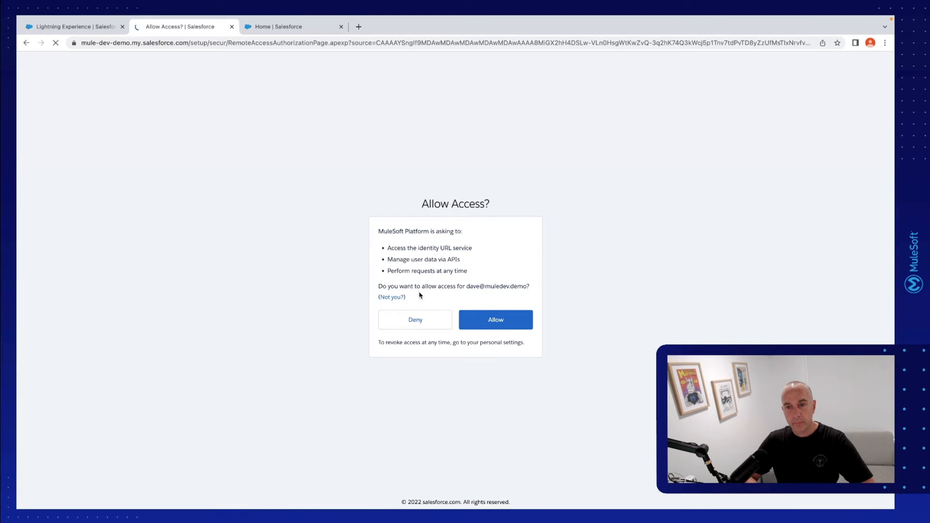
pyautogui.click(497, 328)
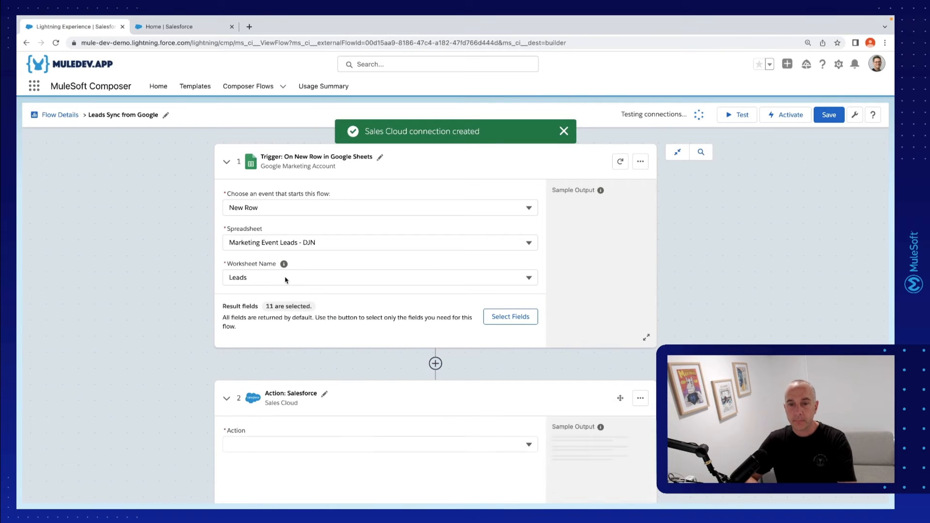
# Set the new Salesforce action to Get records with Lead as the object type
pyautogui.scroll(-2, 443, 364)
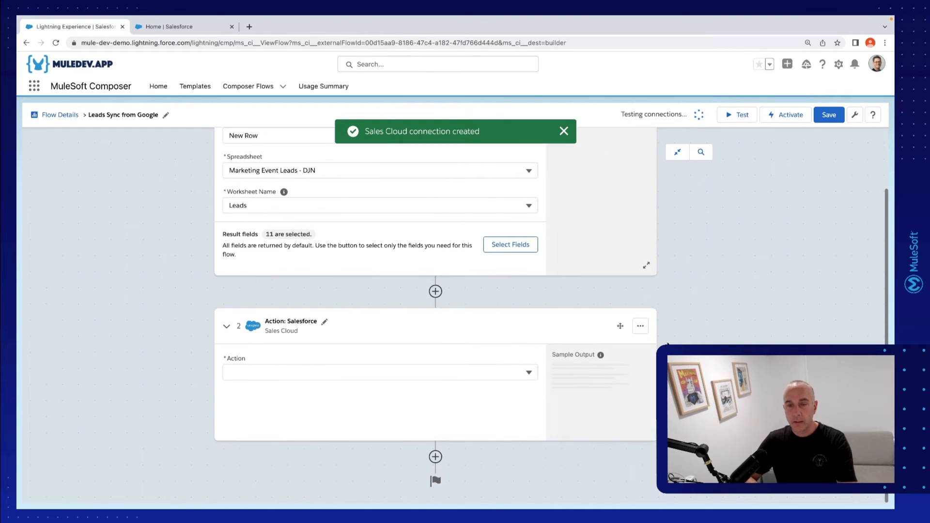
pyautogui.click(438, 371)
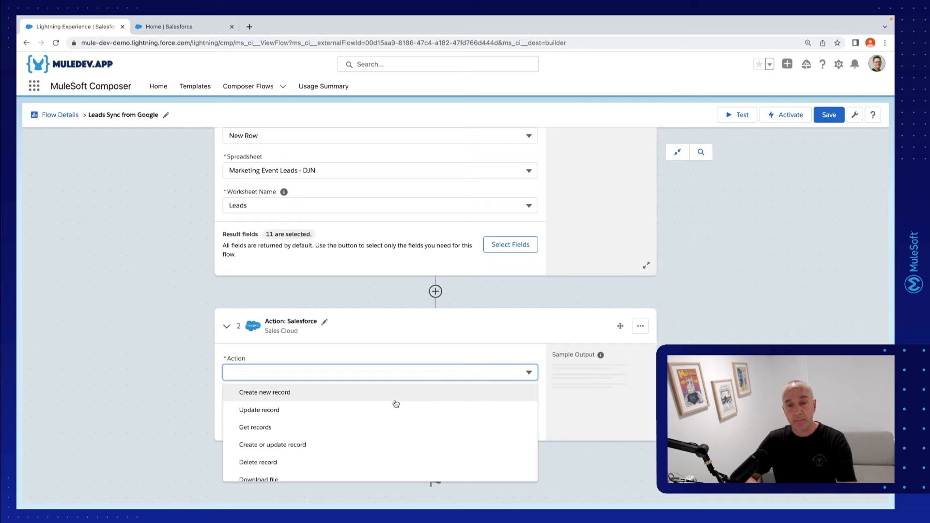
pyautogui.scroll(-1, 392, 430)
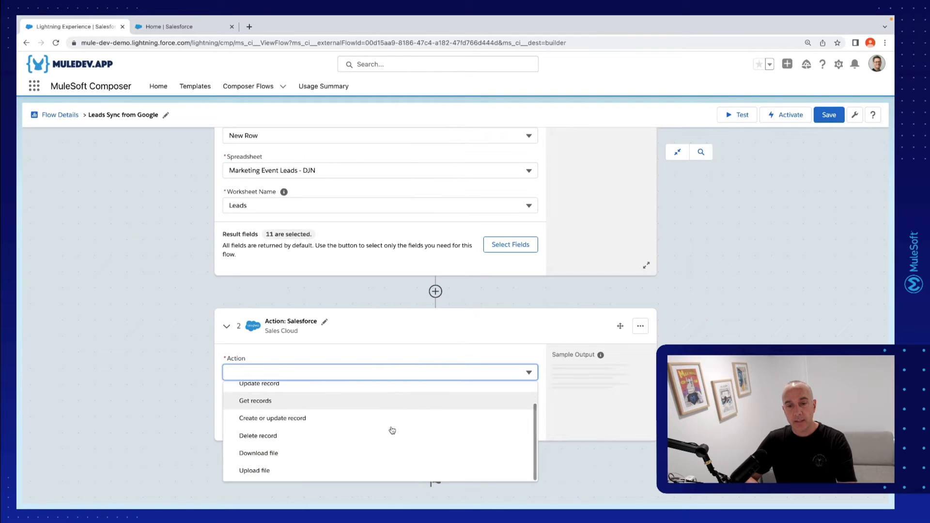
pyautogui.scroll(1, 392, 430)
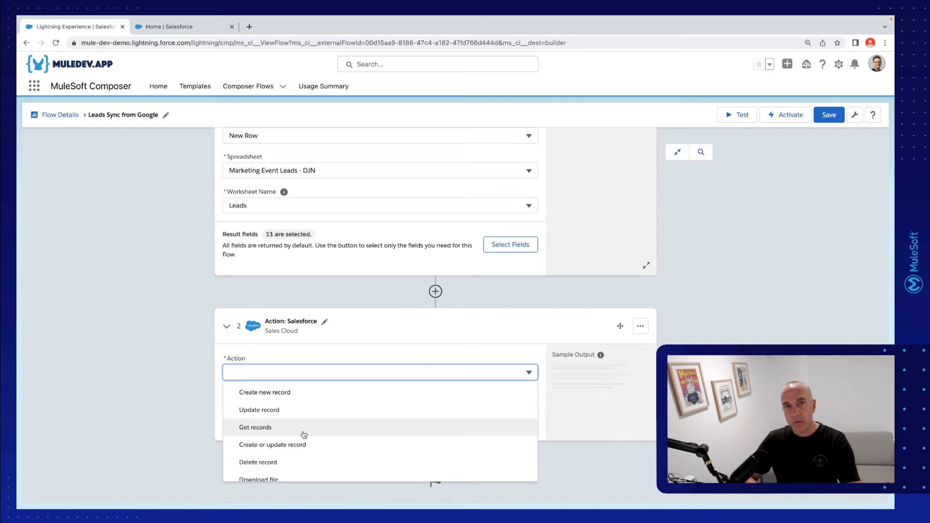
pyautogui.click(263, 432)
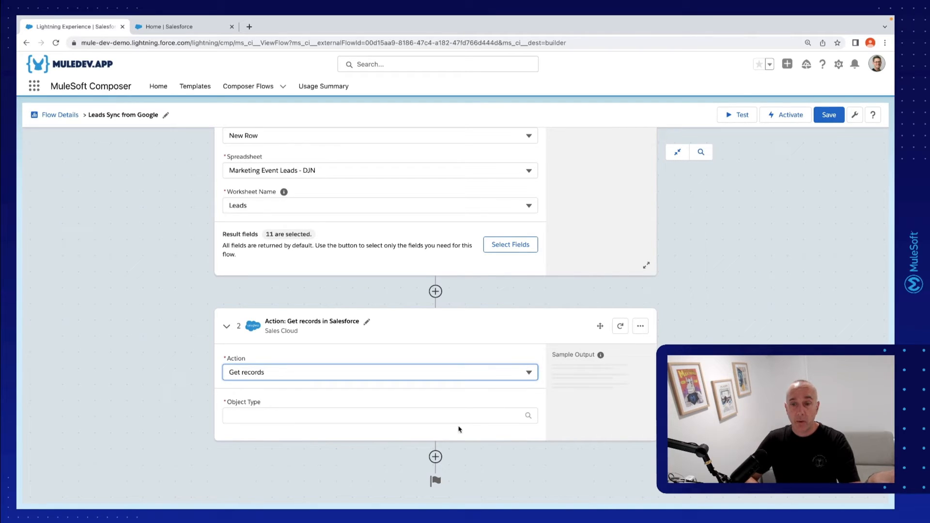
pyautogui.click(442, 417)
pyautogui.scroll(-3, 408, 343)
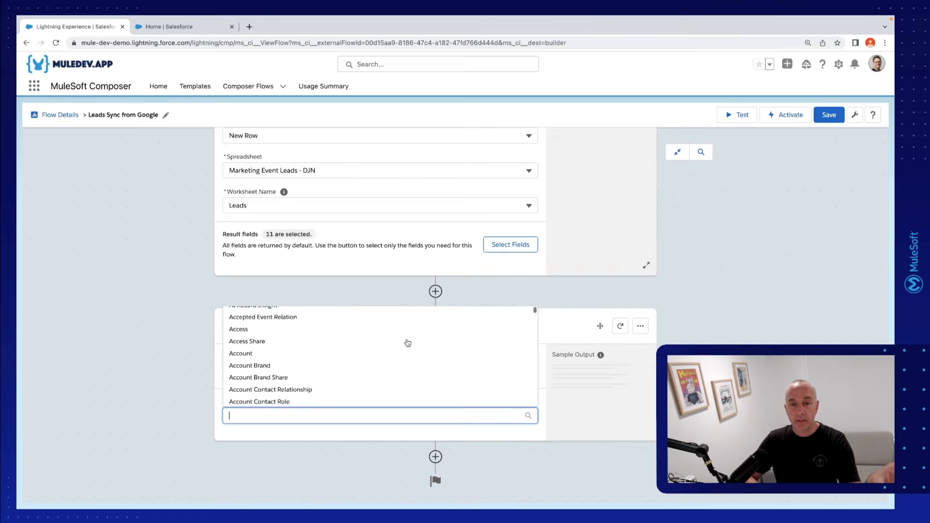
pyautogui.scroll(-2, 408, 342)
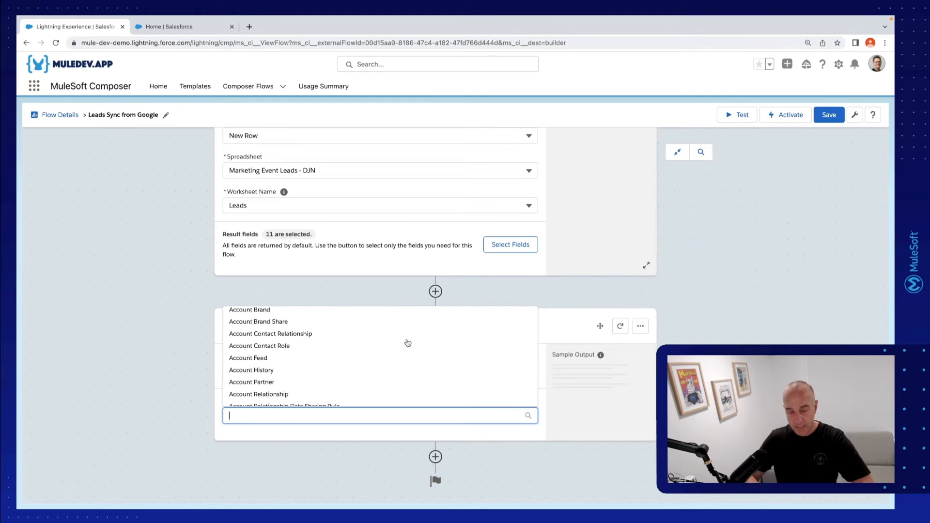
pyautogui.write('Lead')
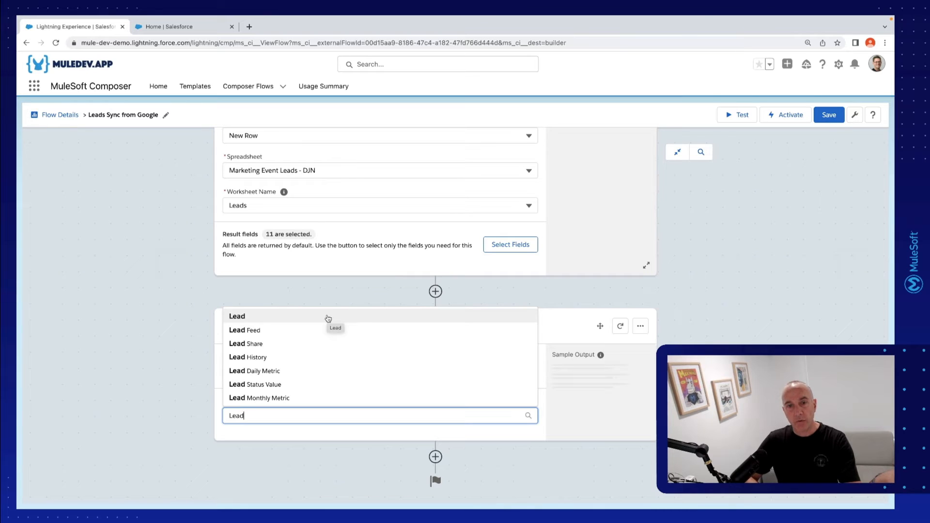
pyautogui.click(328, 318)
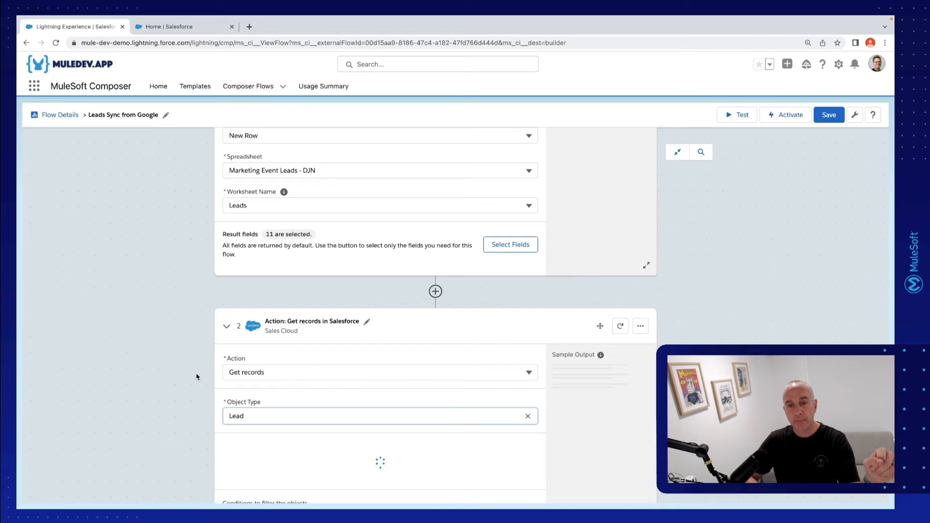
# Set the lead filter so that all conditions must be met (AND)
pyautogui.scroll(-3, 196, 377)
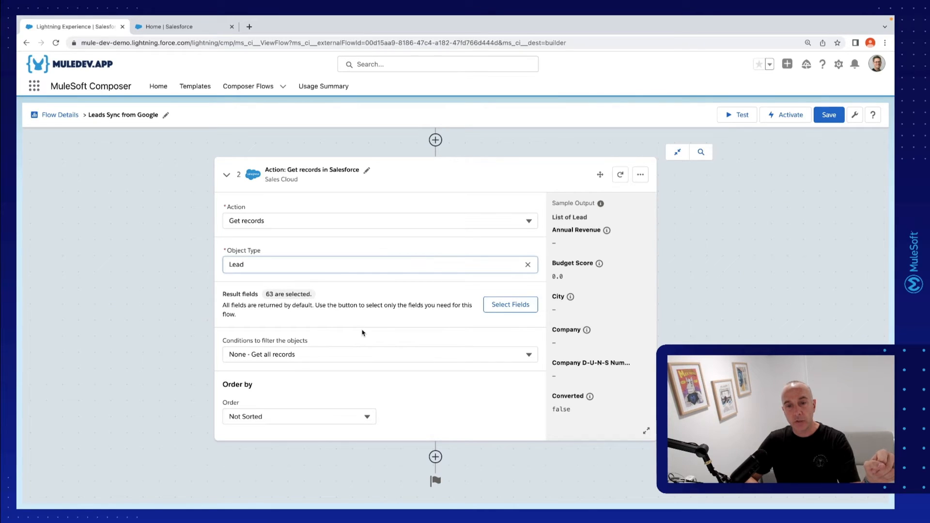
pyautogui.click(310, 352)
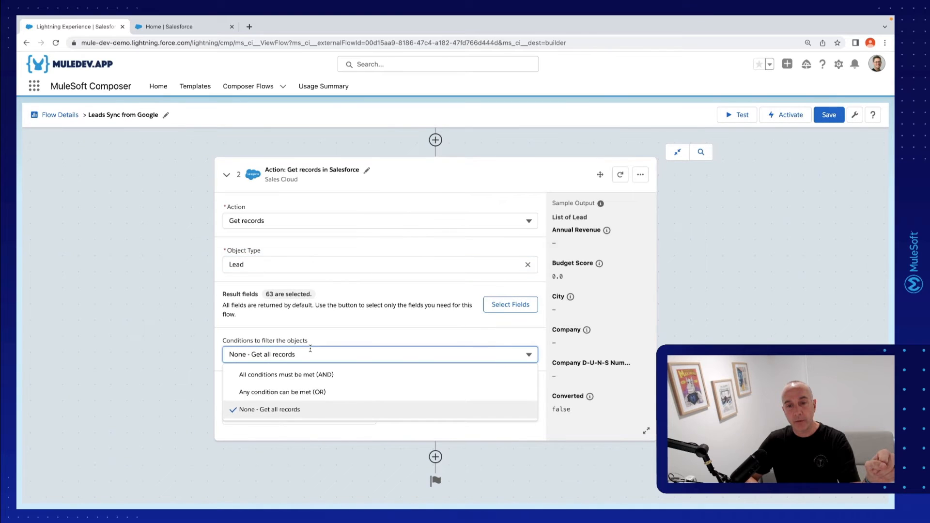
pyautogui.click(297, 375)
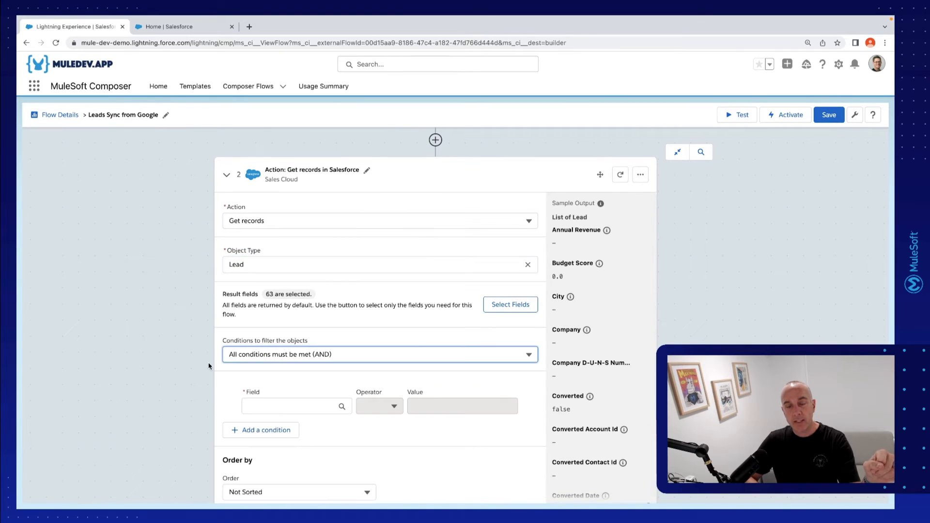
# Define the first filter condition as the lead's First Name equals the First Name from the trigger's Google Sheets row
pyautogui.scroll(-1, 209, 366)
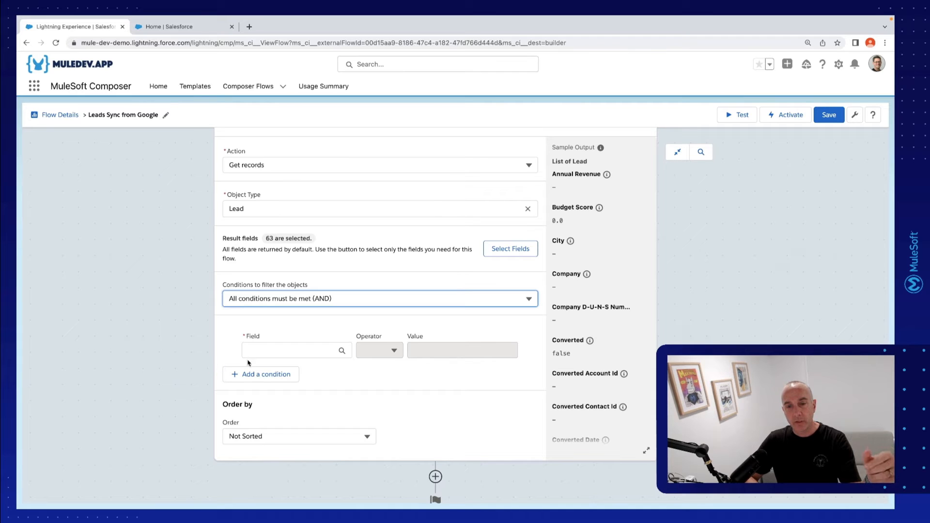
pyautogui.click(260, 348)
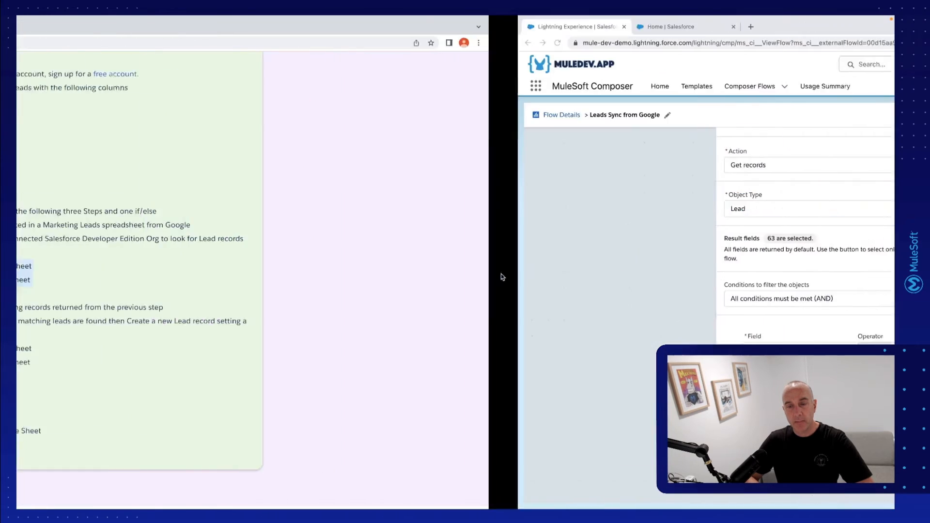
pyautogui.write('First')
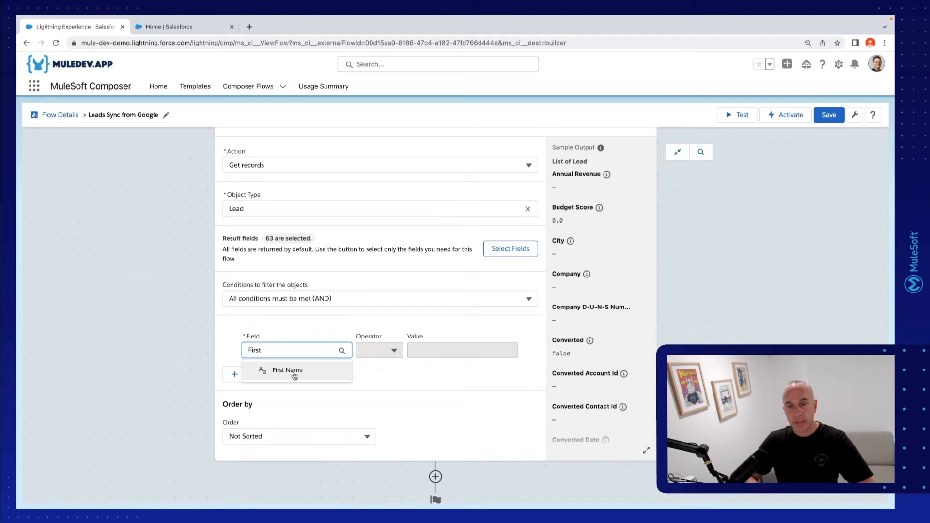
pyautogui.click(294, 371)
pyautogui.click(376, 352)
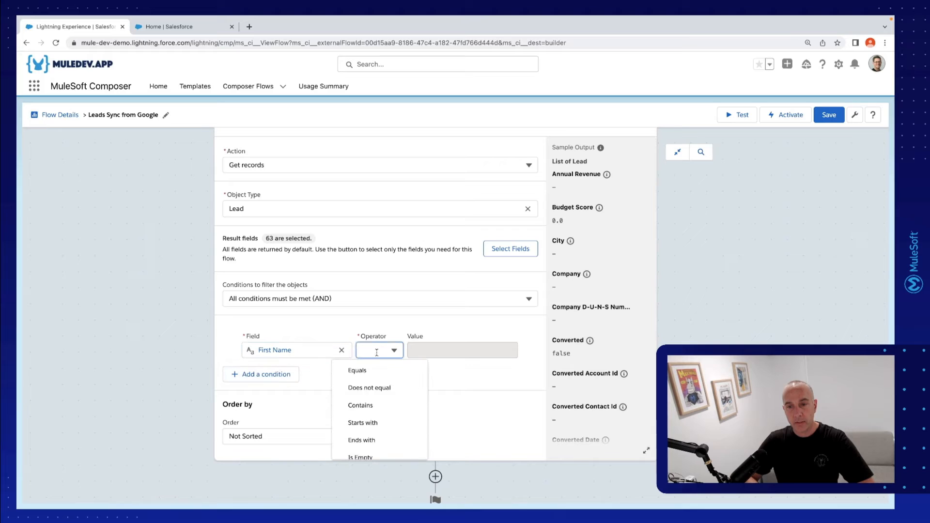
pyautogui.click(380, 369)
pyautogui.click(437, 350)
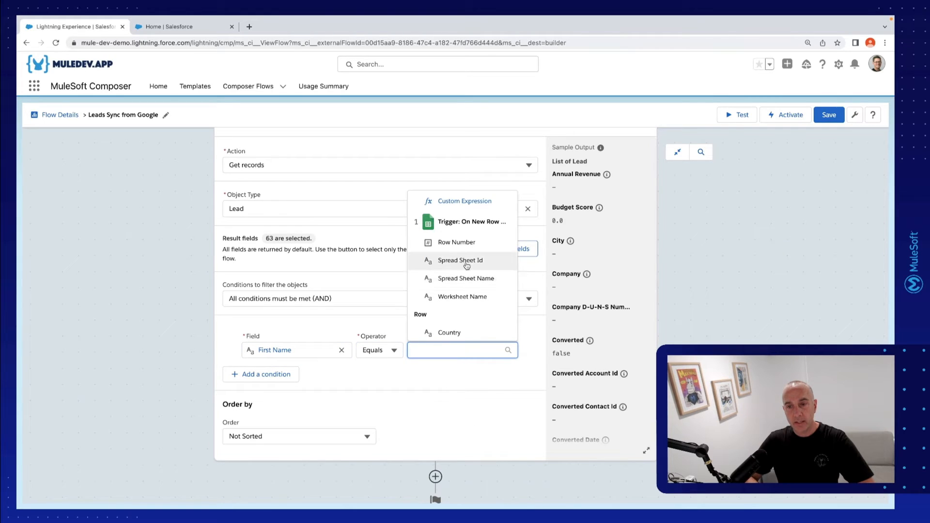
pyautogui.scroll(-3, 461, 264)
pyautogui.scroll(-1, 466, 266)
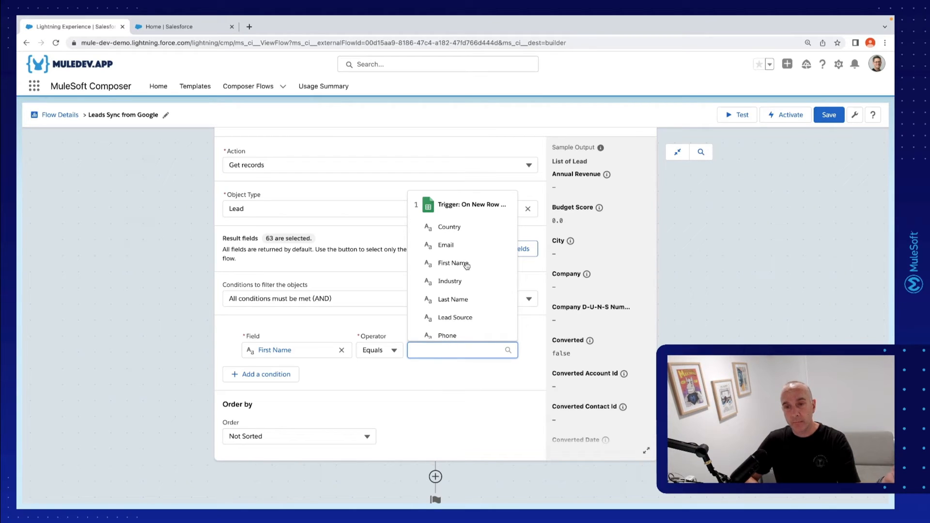
pyautogui.click(454, 263)
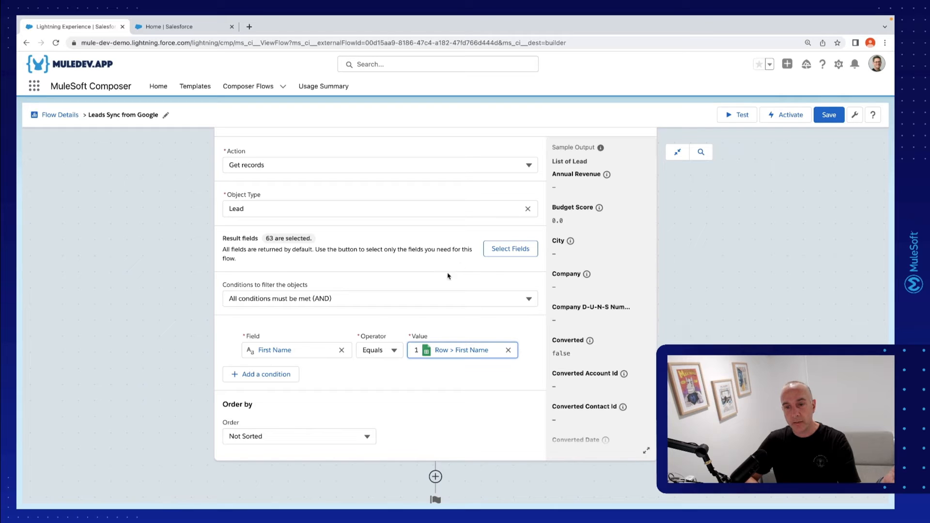
# Add a second condition requiring the lead's Last Name to equal the Last Name from the trigger's Google Sheets row
pyautogui.click(286, 376)
pyautogui.click(286, 384)
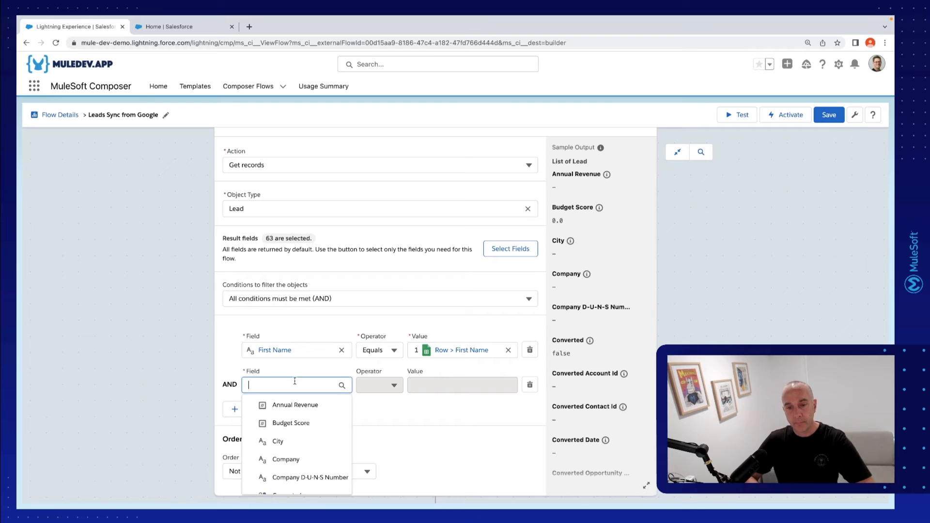
pyautogui.write('Last Name')
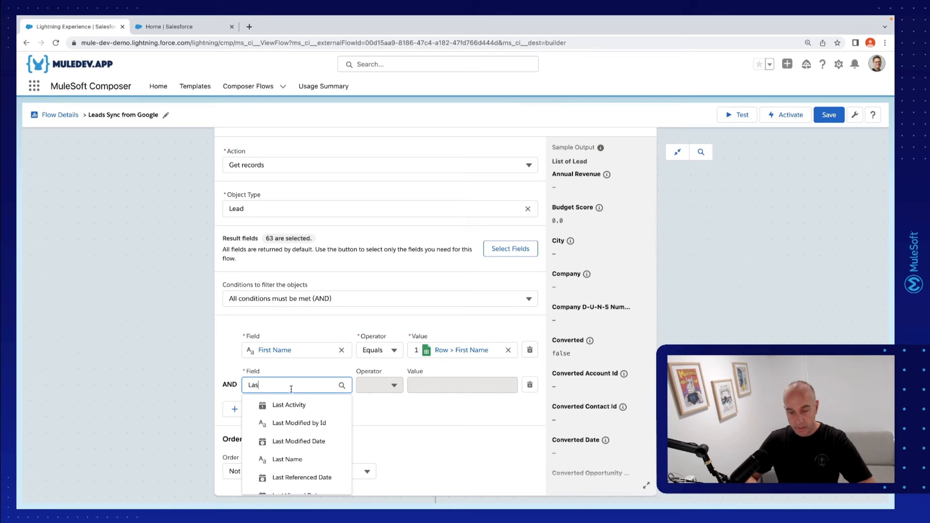
pyautogui.click(291, 406)
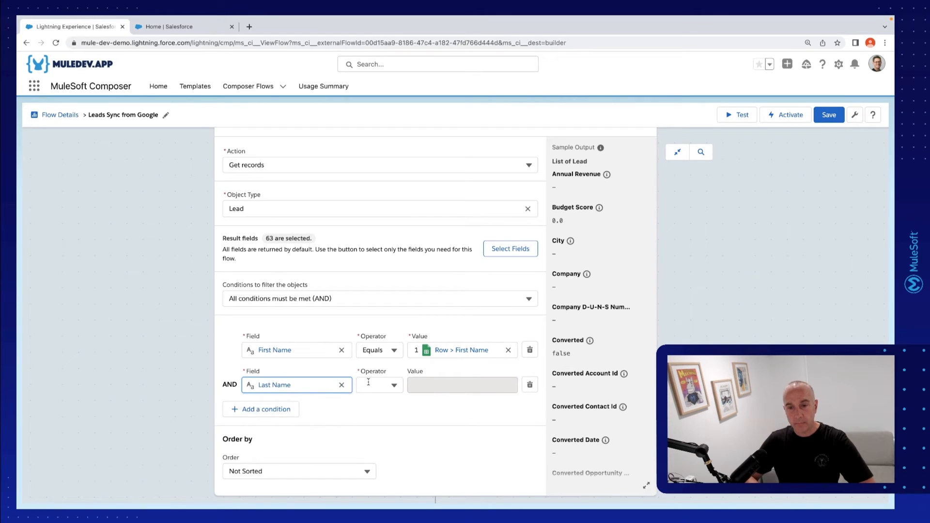
pyautogui.click(380, 384)
pyautogui.click(399, 413)
pyautogui.click(443, 386)
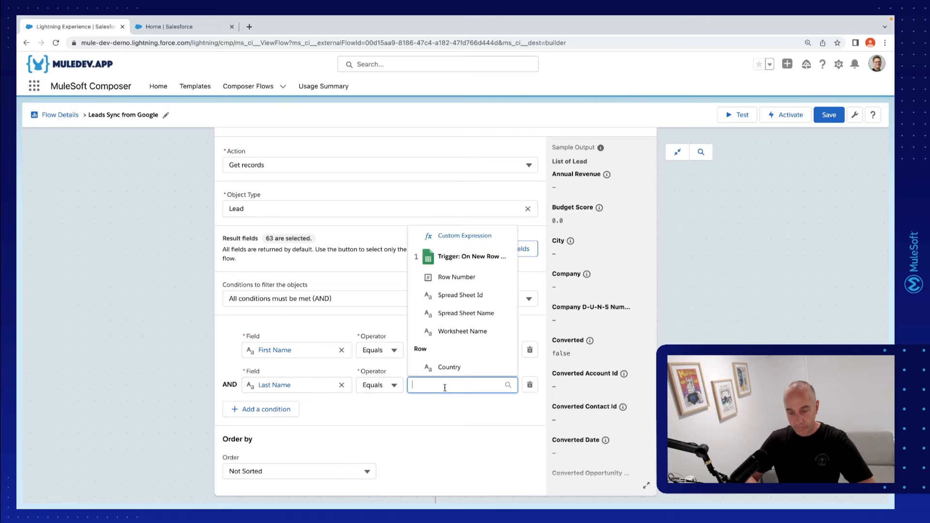
pyautogui.write('Las')
pyautogui.click(455, 481)
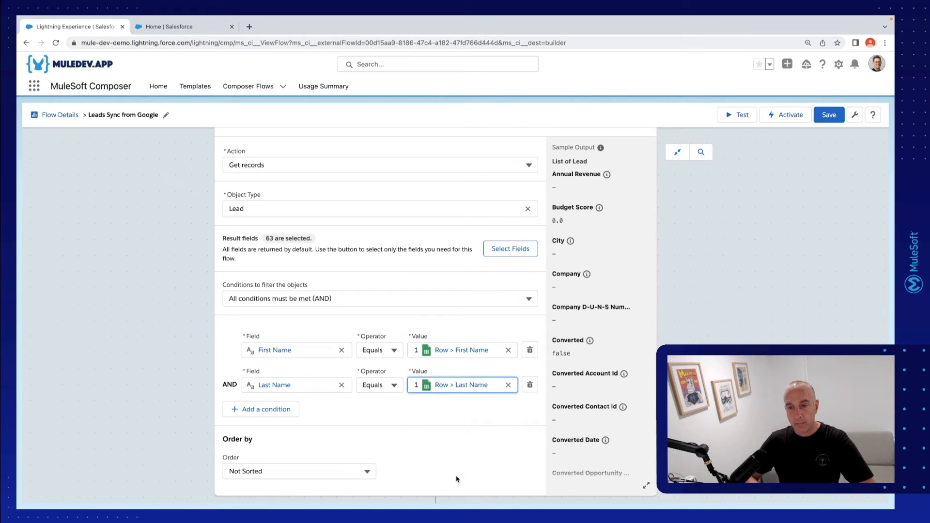
# Add a third condition requiring the lead's Email to equal the Email from the trigger's Google Sheets row
pyautogui.click(247, 408)
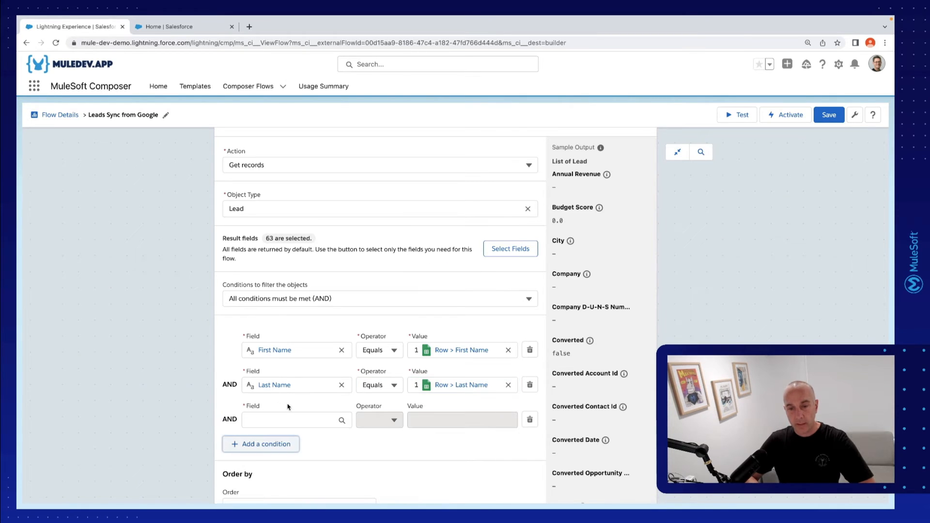
pyautogui.click(292, 418)
pyautogui.write('Email')
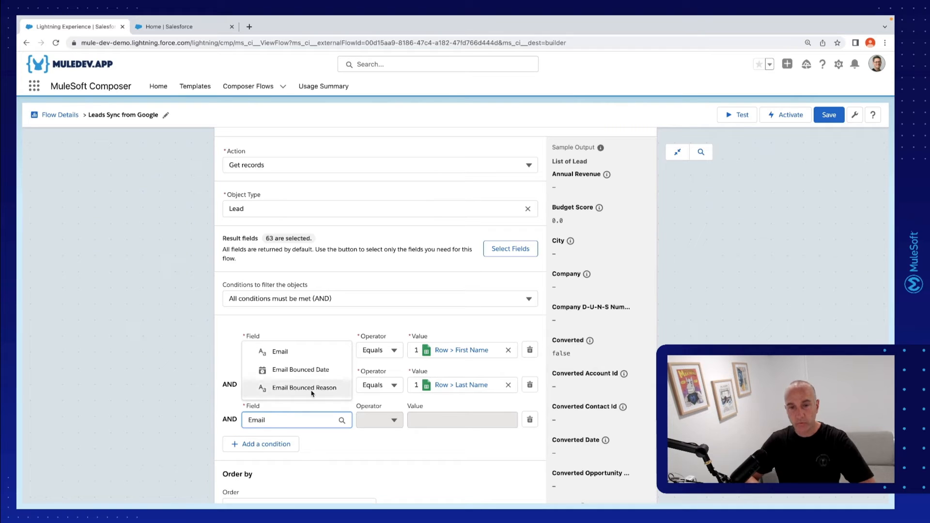
pyautogui.click(320, 357)
pyautogui.click(387, 420)
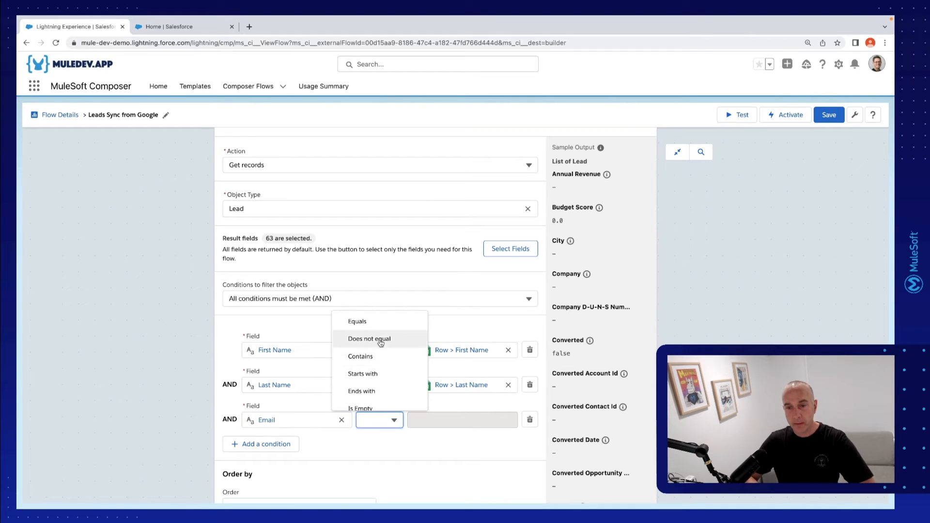
pyautogui.click(388, 321)
pyautogui.click(463, 418)
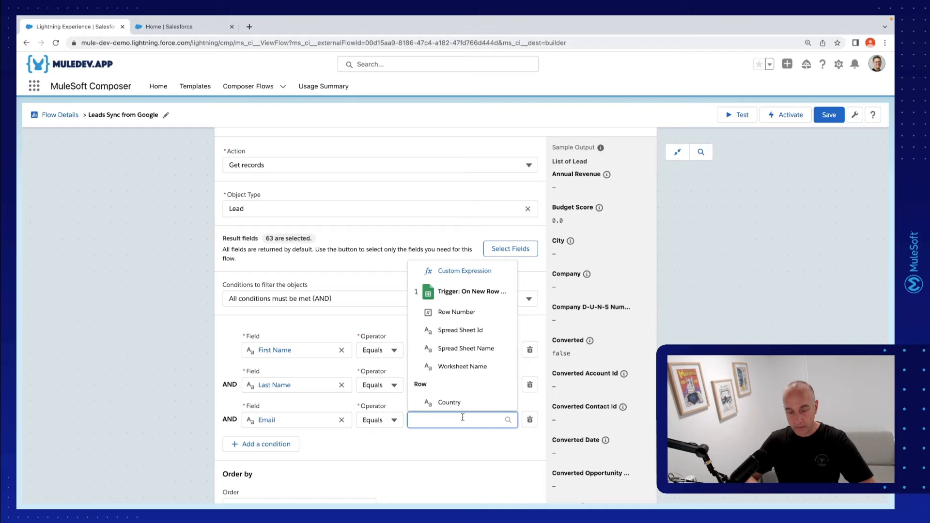
pyautogui.write('Ema')
pyautogui.click(448, 399)
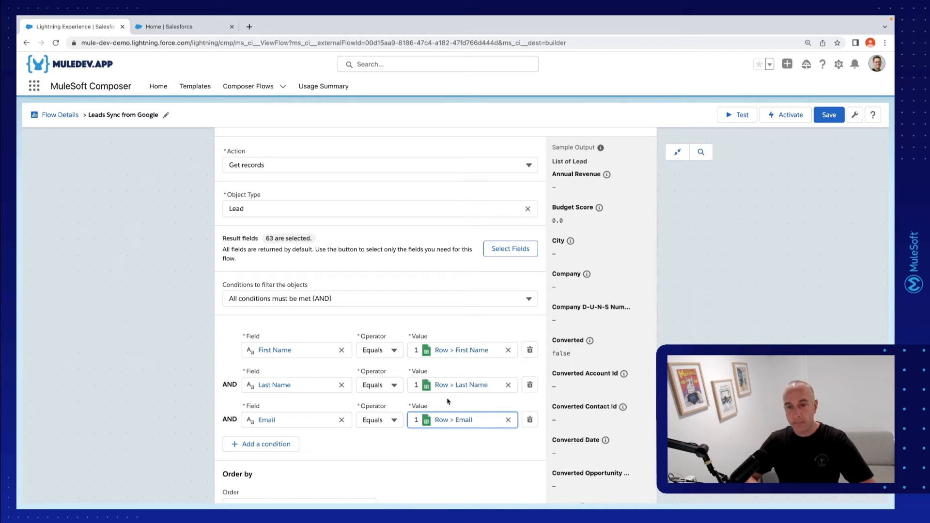
pyautogui.scroll(-2, 197, 391)
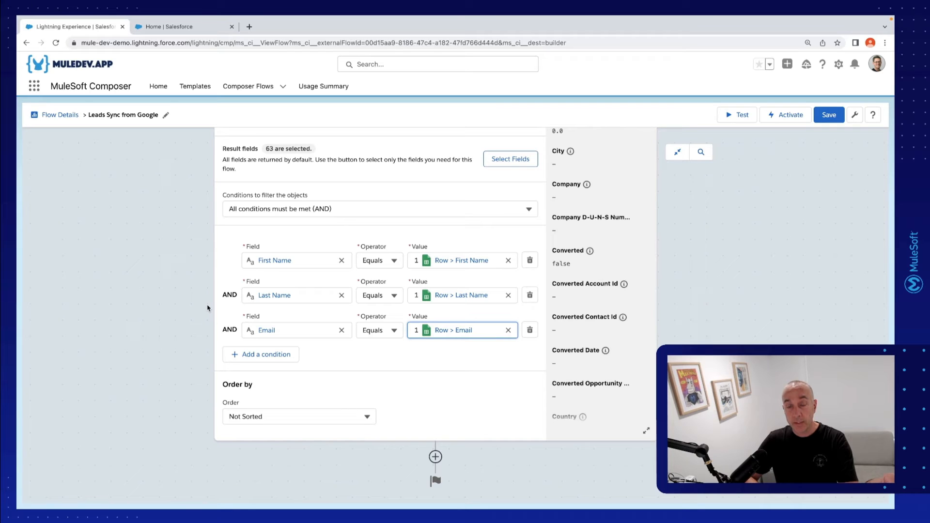
# Highlight the If/Else requirement on the Mini Hacks page and add an If/Else block after the Get records action in the Composer flow
pyautogui.hotkey('ctrl', 'Left')
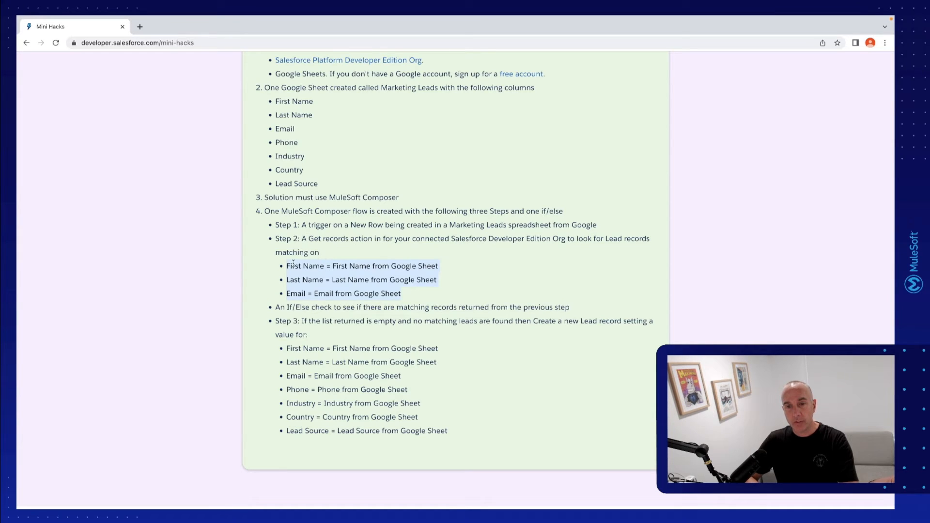
pyautogui.scroll(-1, 398, 345)
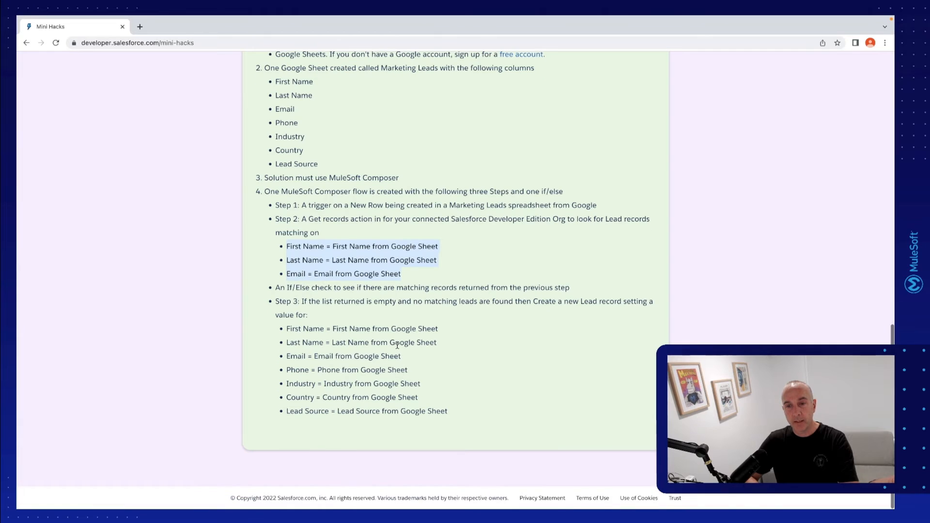
pyautogui.moveTo(277, 289); pyautogui.dragTo(561, 286)
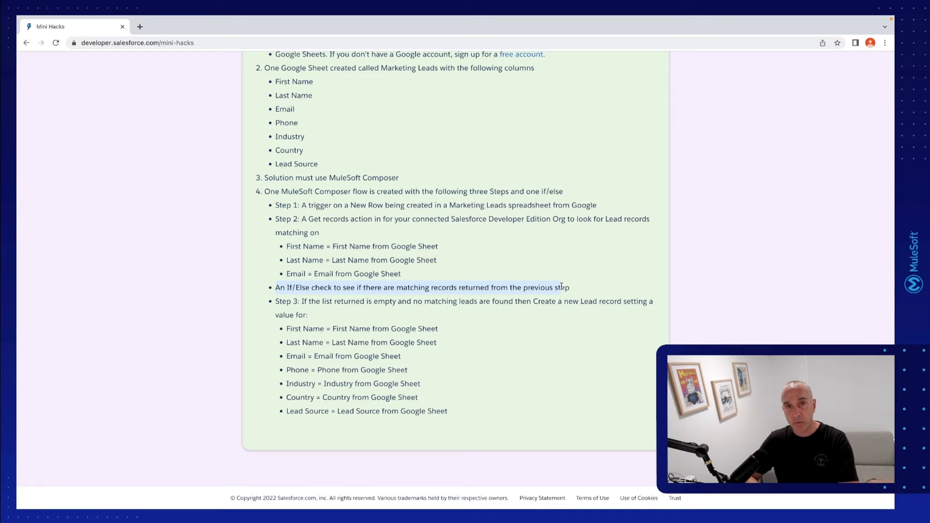
pyautogui.hotkey('ctrl', 'Right')
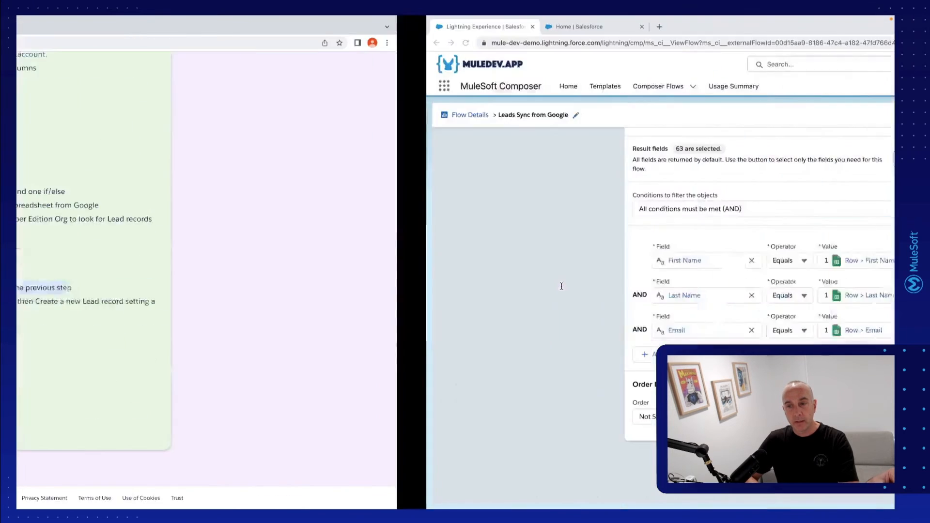
pyautogui.click(363, 459)
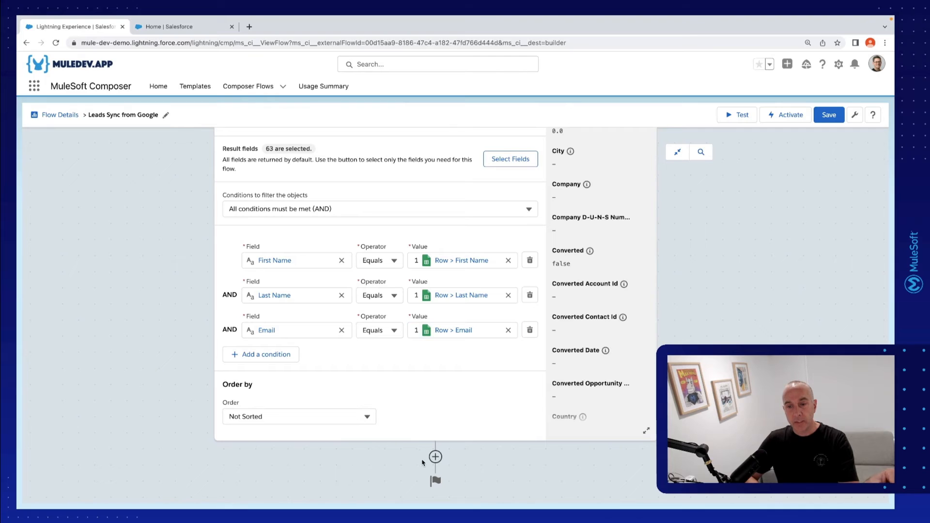
pyautogui.click(435, 457)
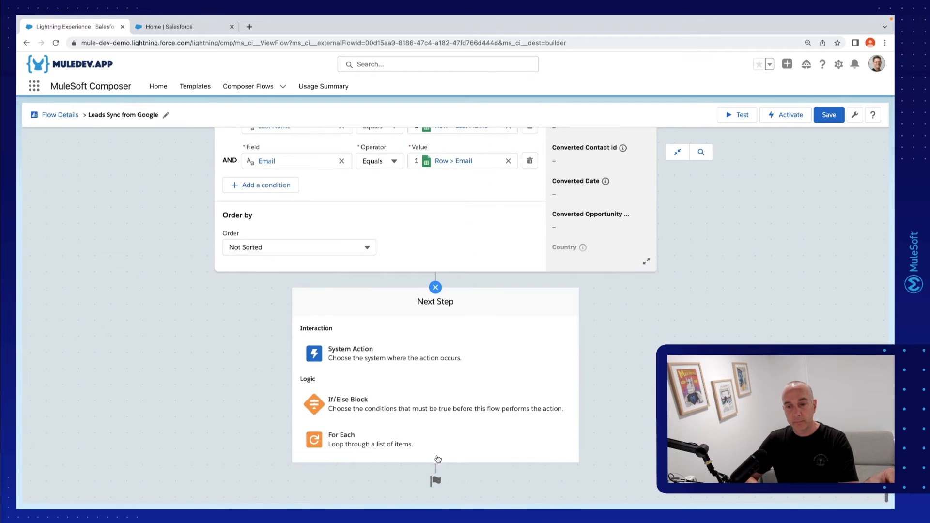
pyautogui.click(360, 411)
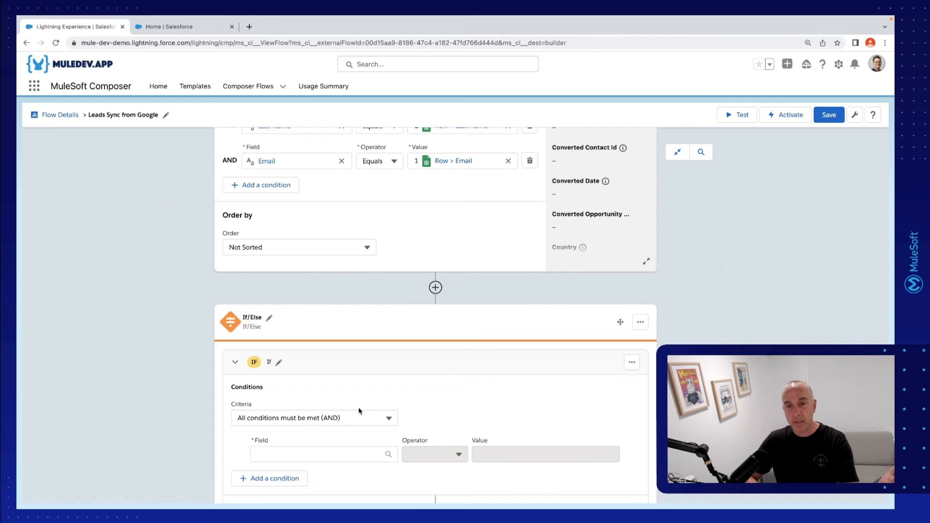
pyautogui.scroll(-3, 461, 399)
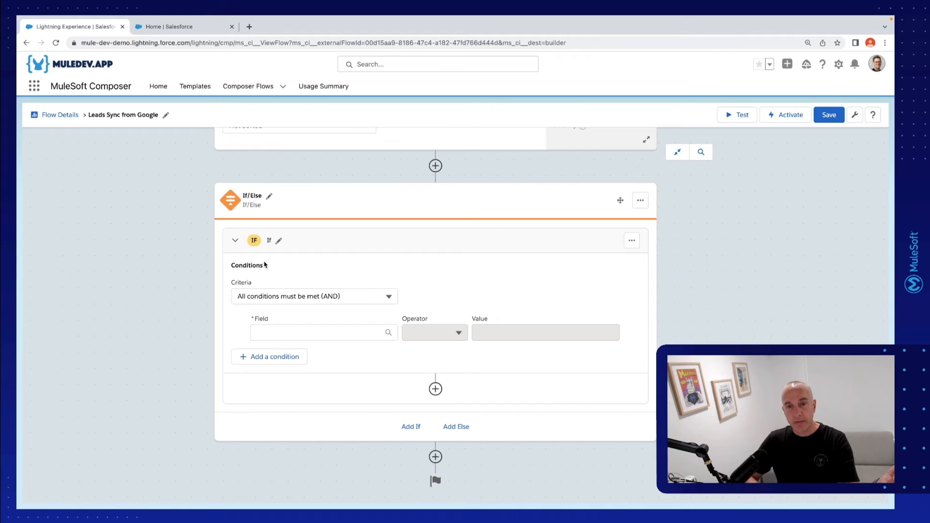
# Set the If branch's condition to check that the List of Lead from the Get records action is empty
pyautogui.click(356, 325)
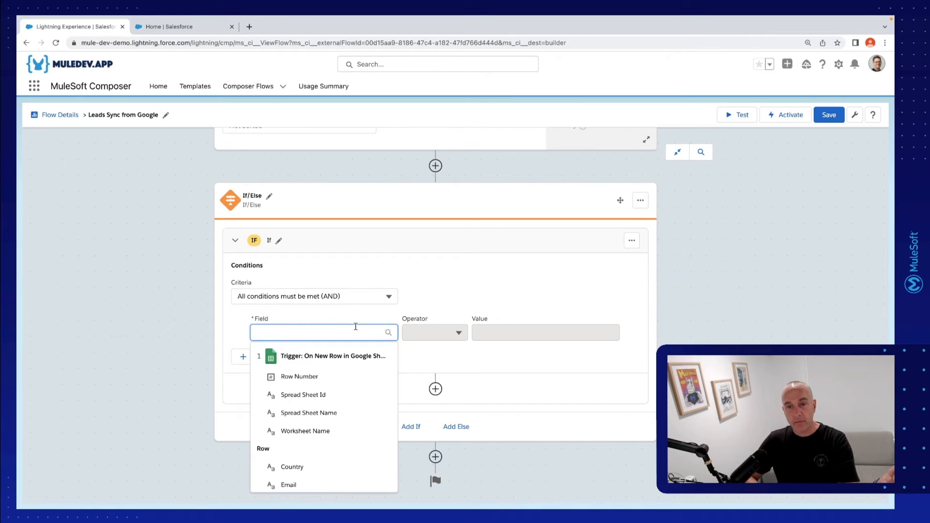
pyautogui.scroll(-3, 345, 395)
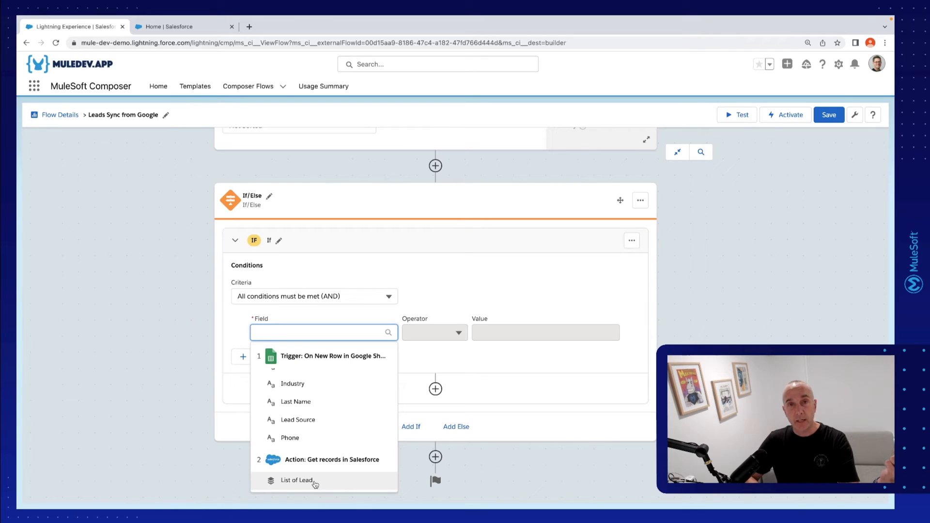
pyautogui.click(297, 480)
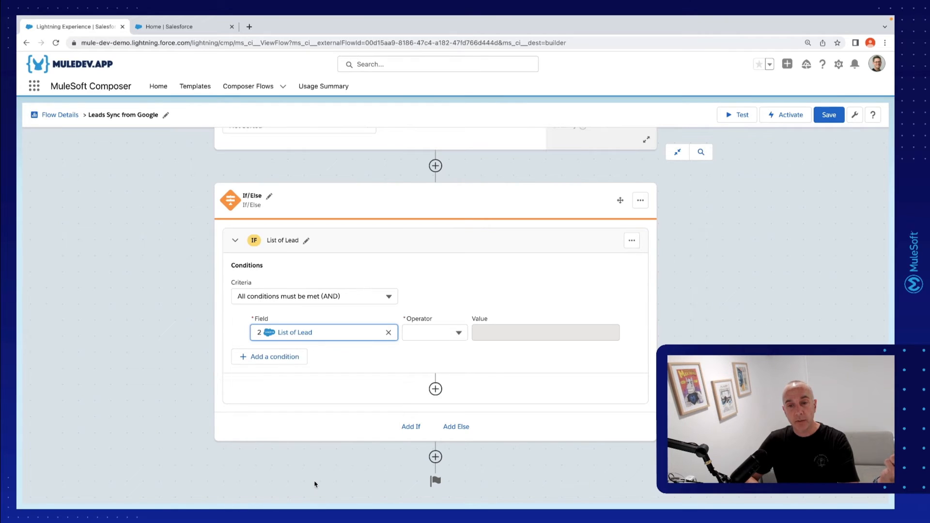
pyautogui.click(447, 331)
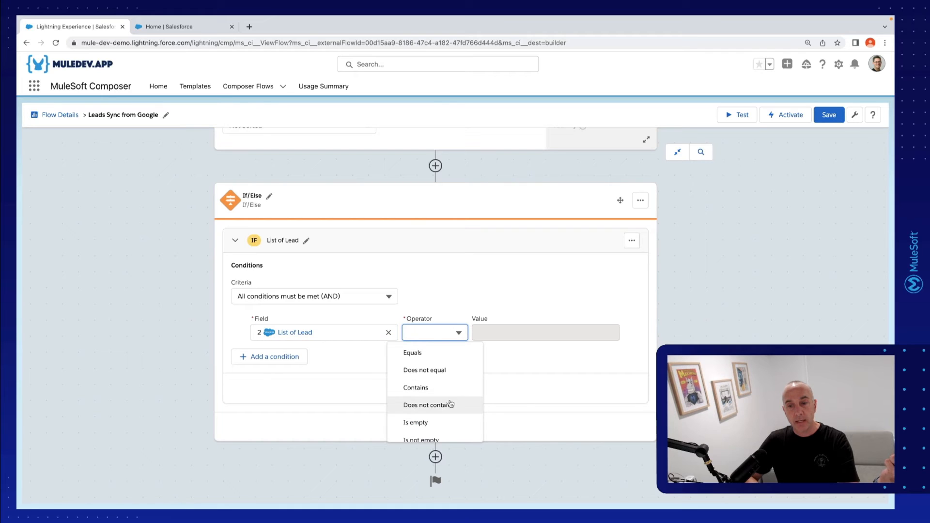
pyautogui.click(446, 424)
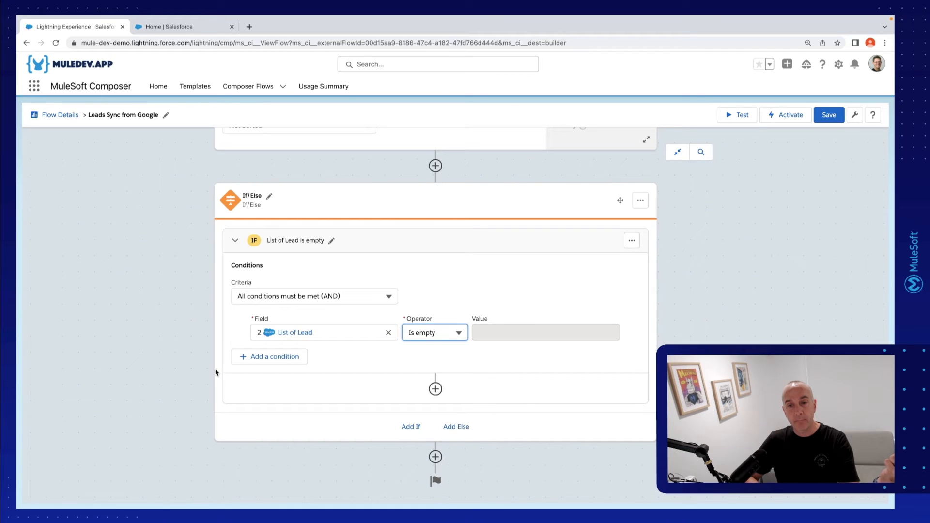
pyautogui.click(176, 359)
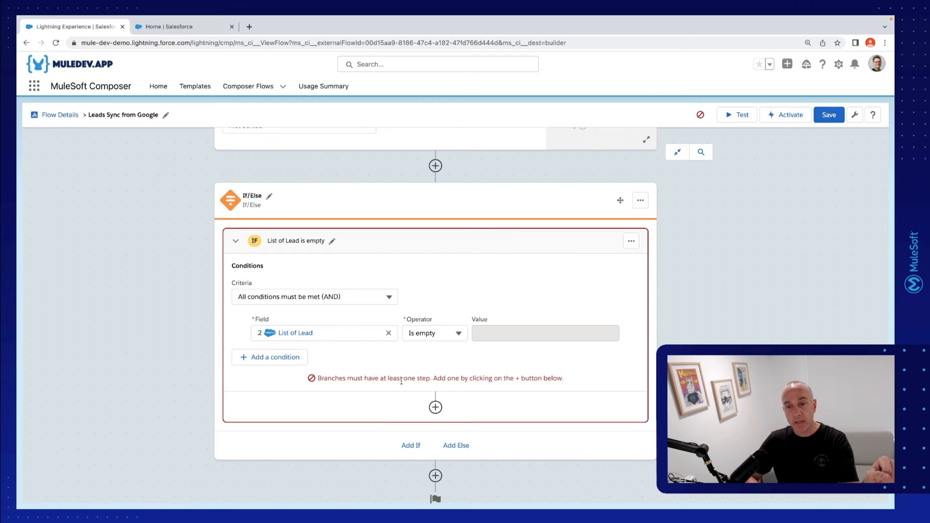
pyautogui.scroll(-1, 401, 381)
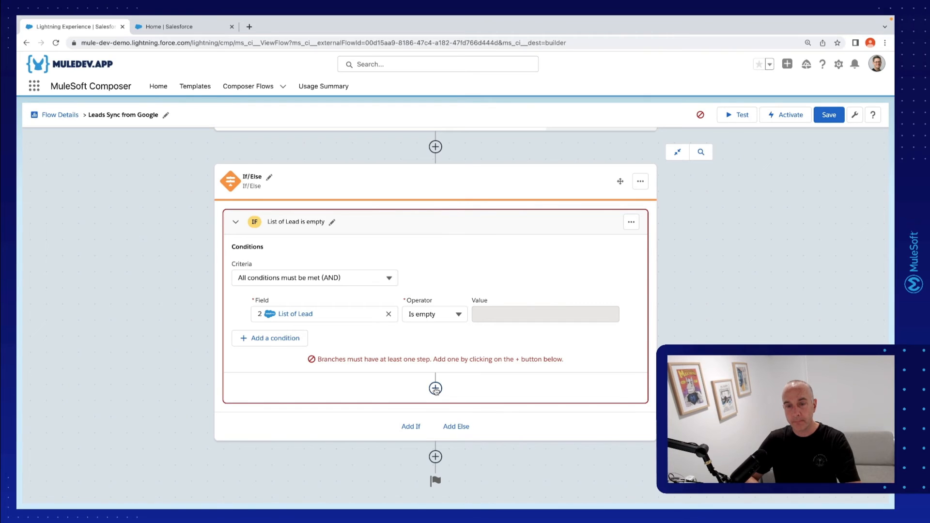
# Review the Step 3 requirements on the Mini Hacks page and add a Salesforce action to the If branch using the Sales Cloud connection
pyautogui.hotkey('ctrl', 'Left')
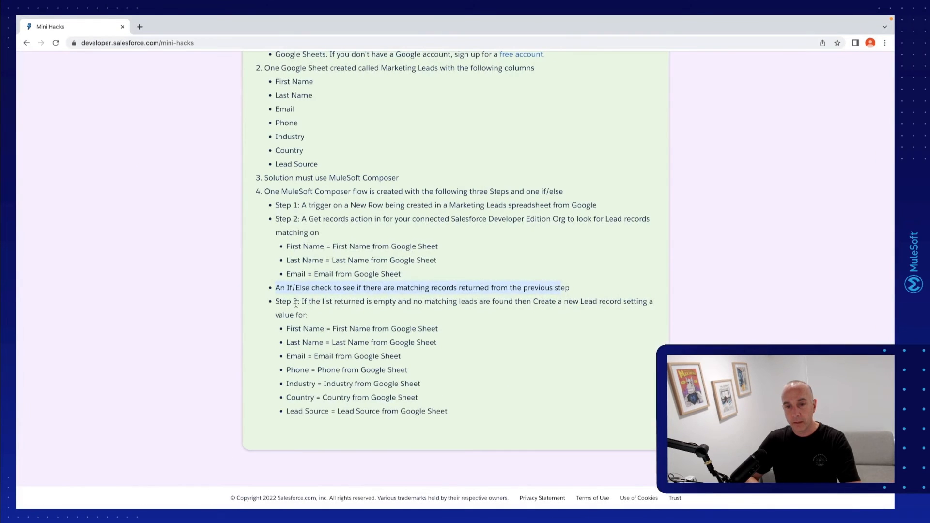
pyautogui.moveTo(301, 302); pyautogui.dragTo(625, 301)
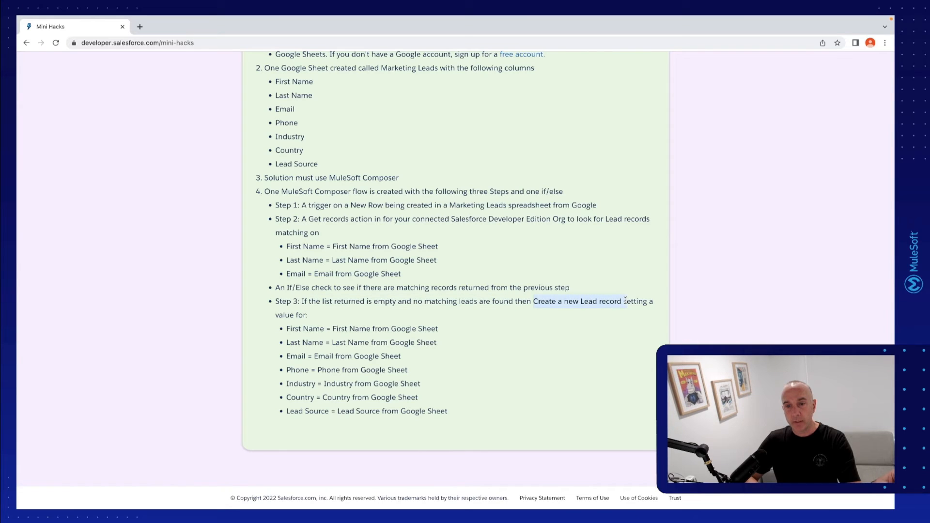
pyautogui.moveTo(286, 328); pyautogui.dragTo(456, 411)
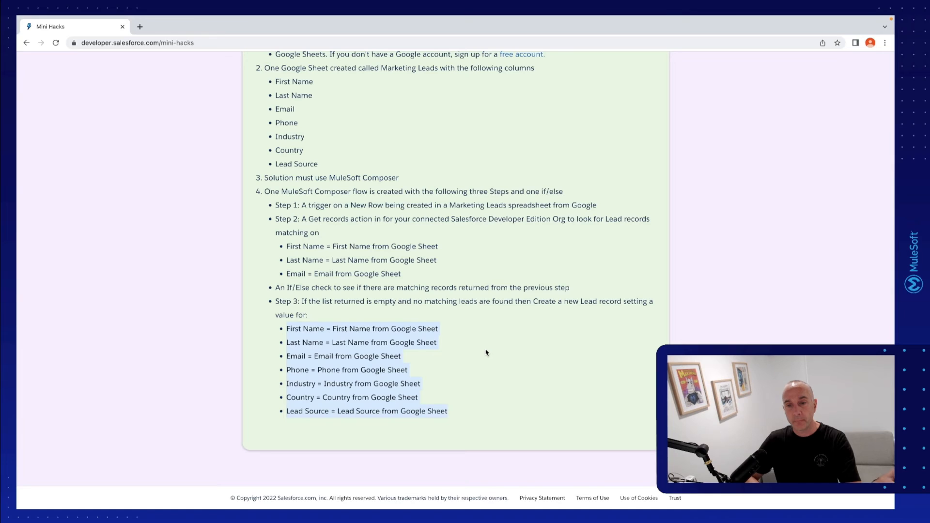
pyautogui.hotkey('ctrl', 'Right')
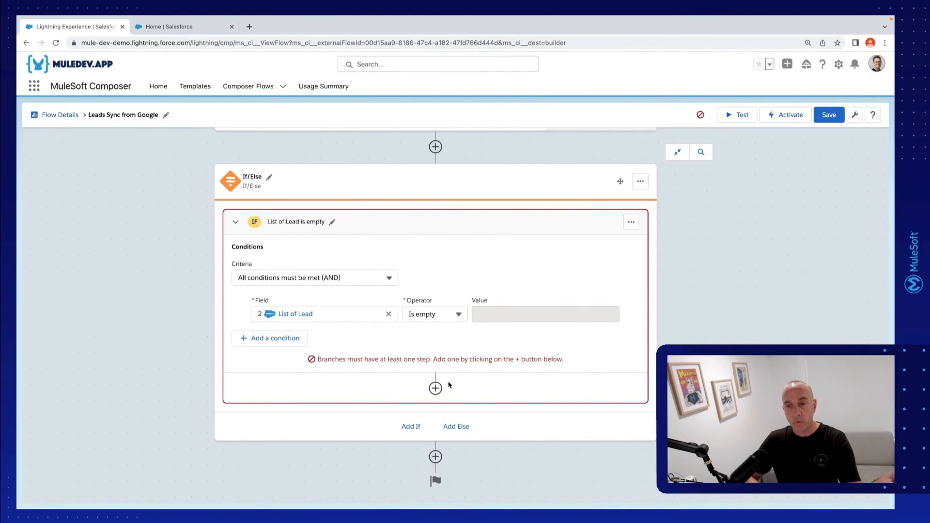
pyautogui.click(435, 388)
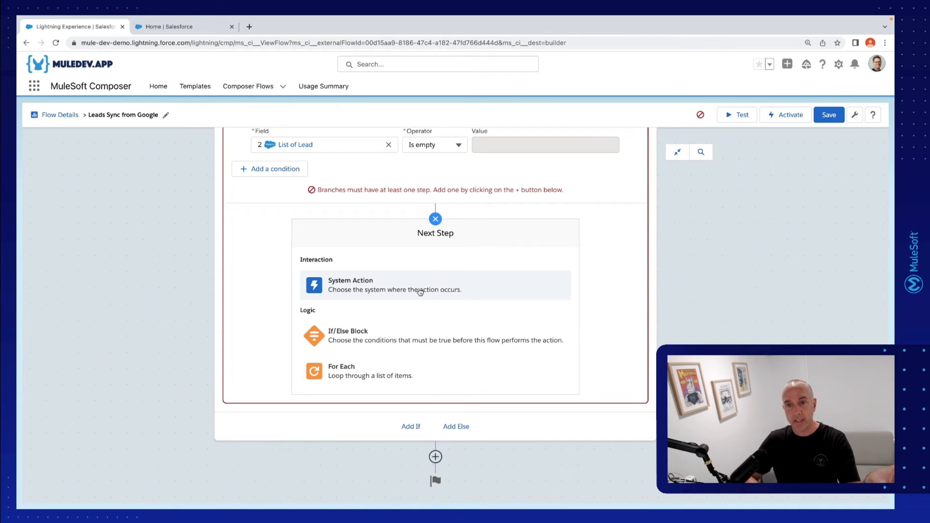
pyautogui.click(376, 294)
pyautogui.scroll(-2, 490, 324)
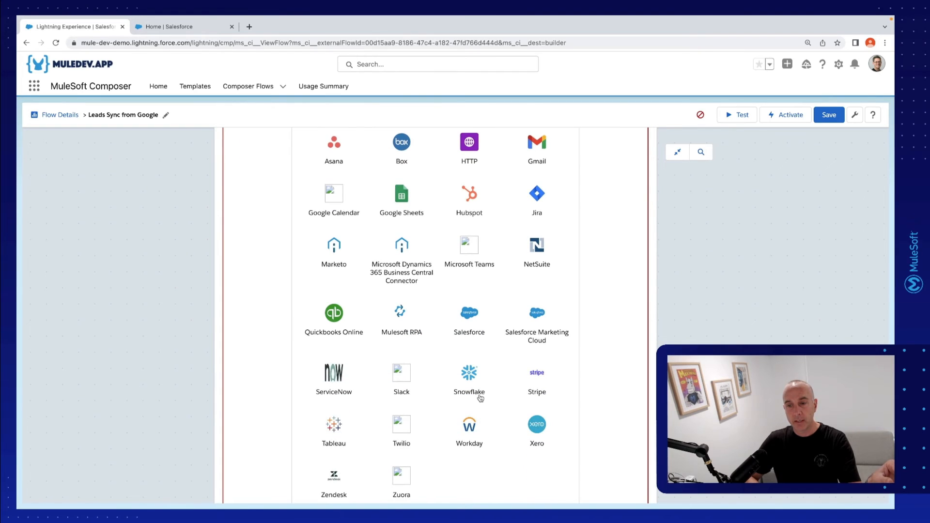
pyautogui.click(469, 320)
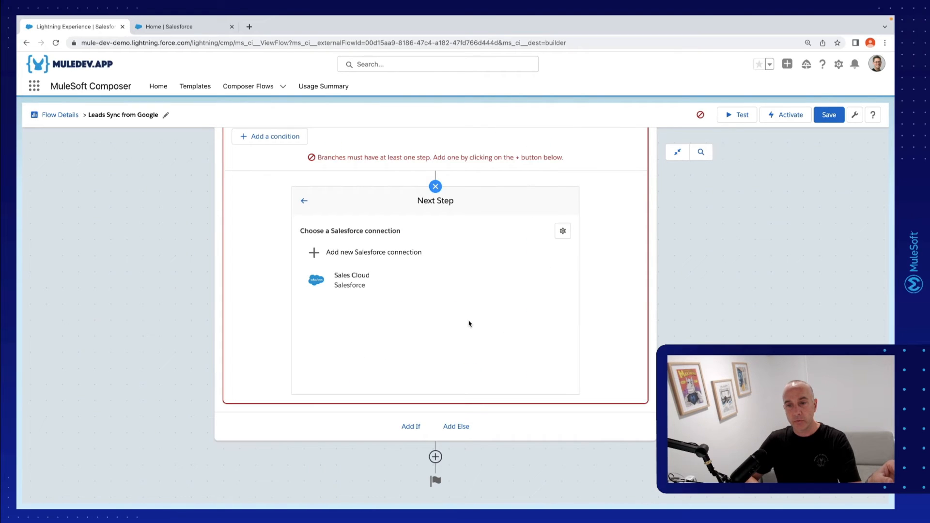
pyautogui.click(358, 283)
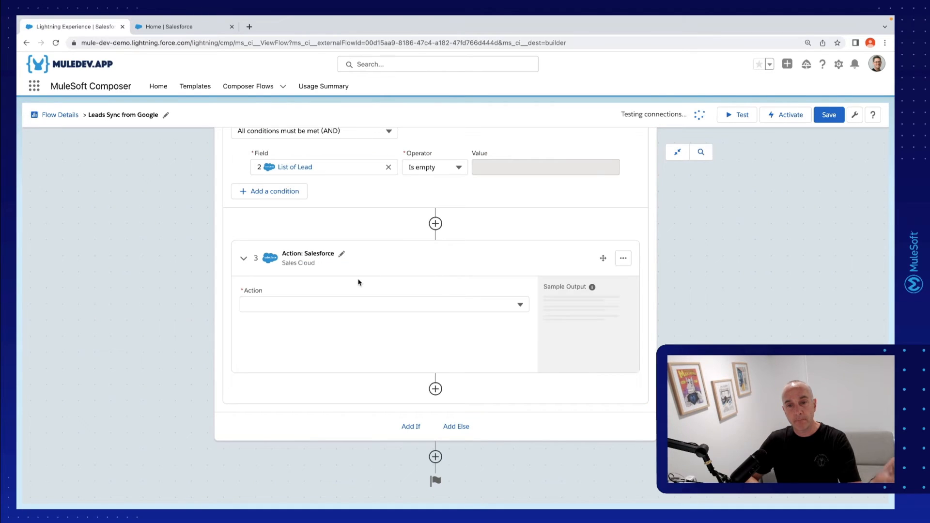
# Set the If branch's Salesforce action to Create new record with Lead as the object type
pyautogui.click(379, 305)
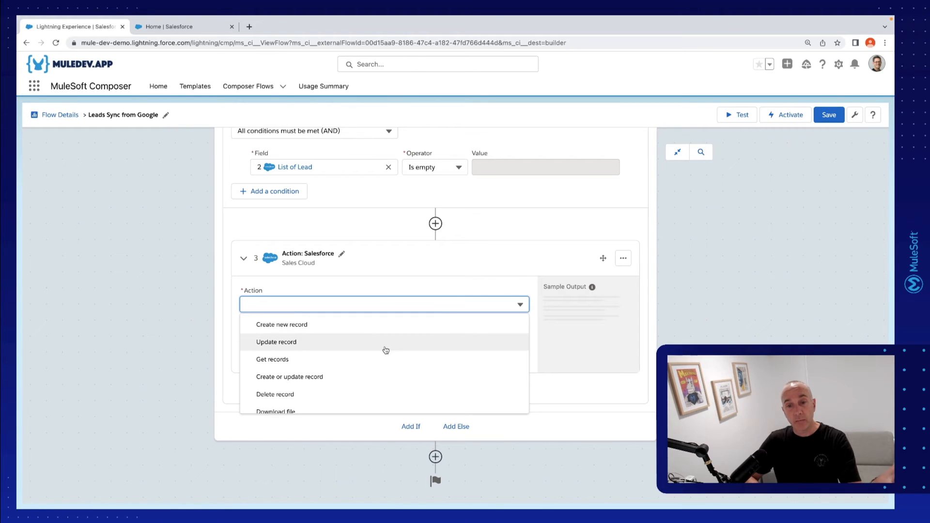
pyautogui.scroll(-2, 386, 350)
pyautogui.scroll(2, 384, 349)
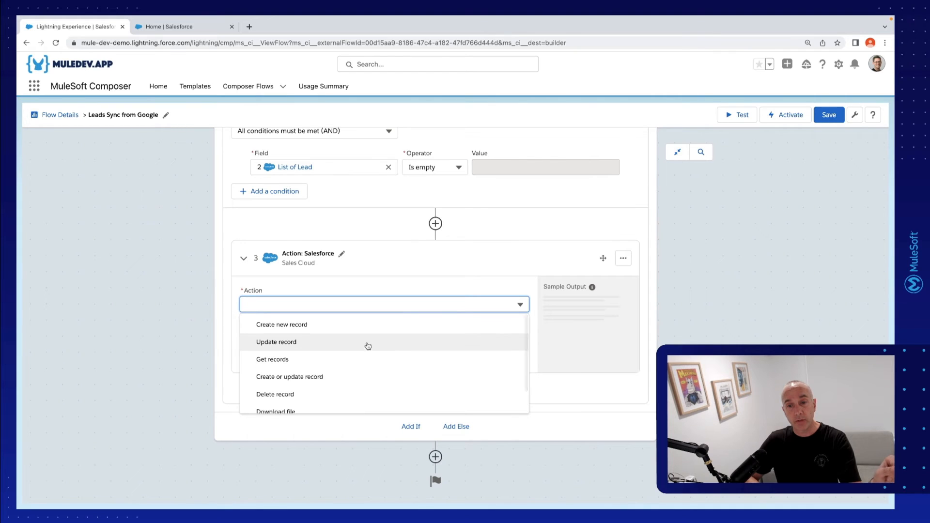
pyautogui.click(359, 328)
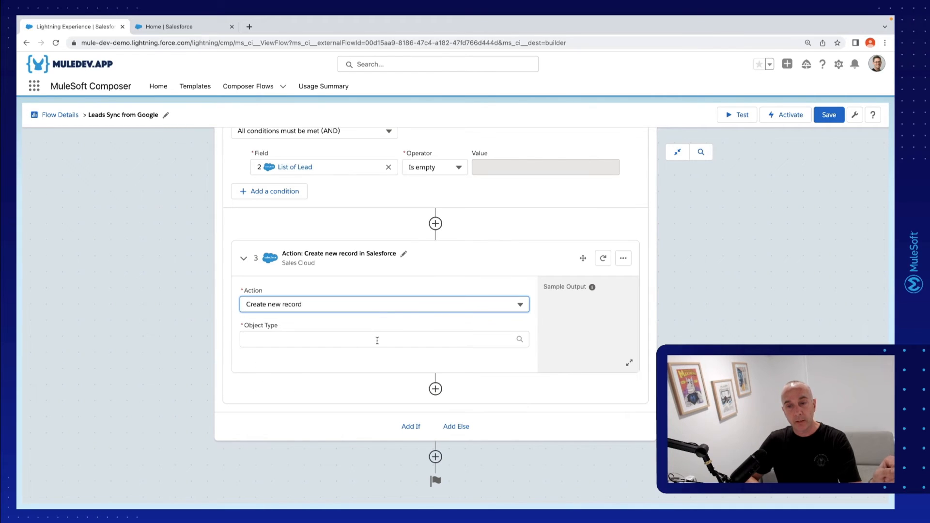
pyautogui.click(377, 339)
pyautogui.write('Lead')
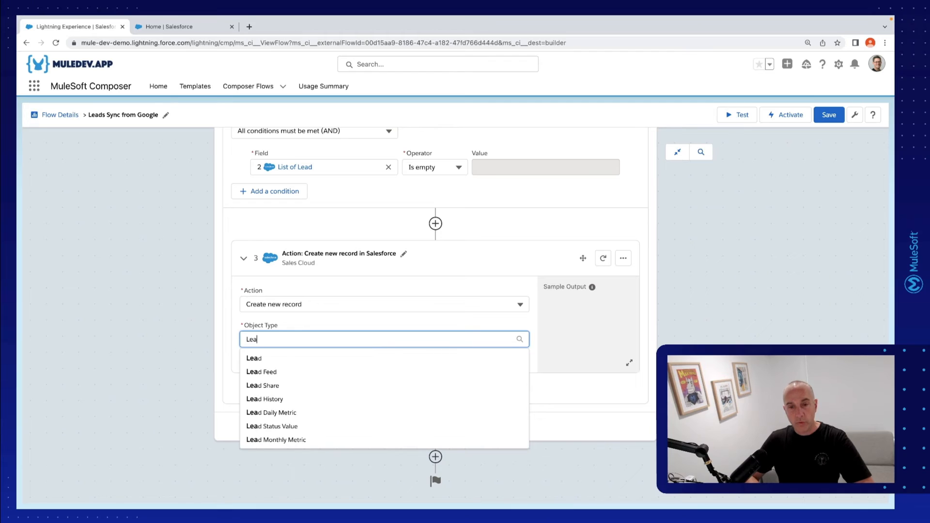
pyautogui.click(383, 358)
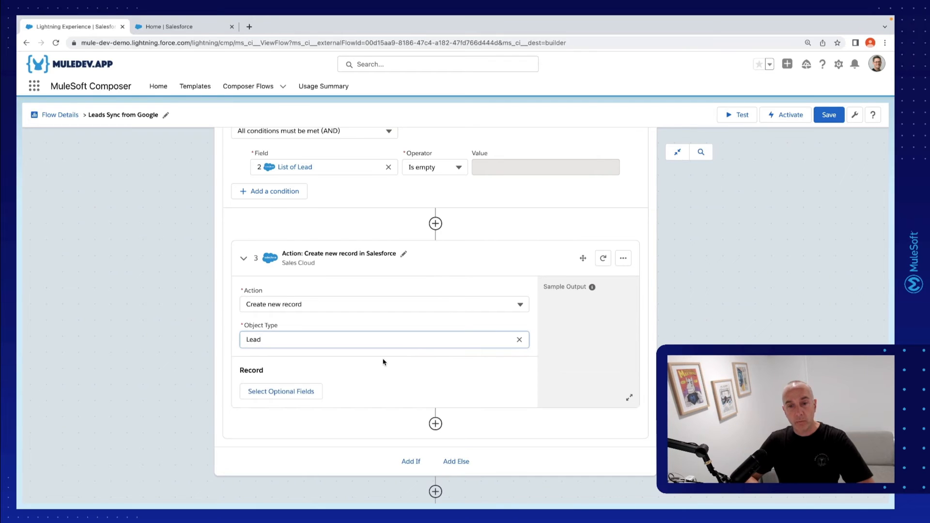
# Open the optional fields of the Create new record action and select the First Name field
pyautogui.scroll(-1, 383, 362)
pyautogui.click(289, 365)
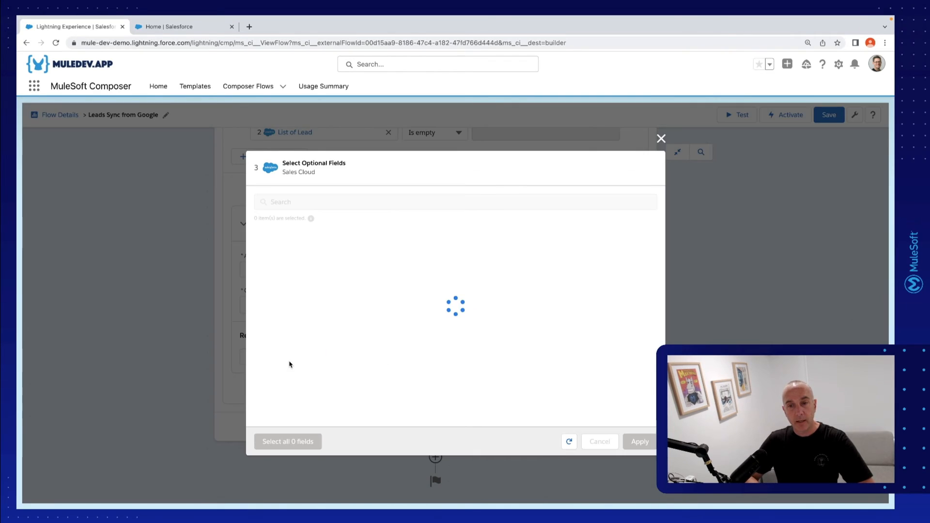
pyautogui.click(331, 174)
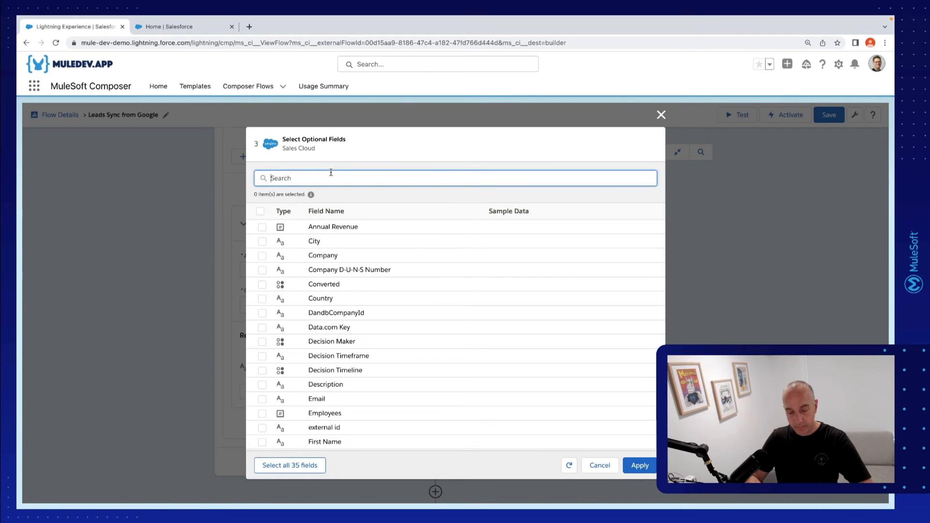
pyautogui.write('First')
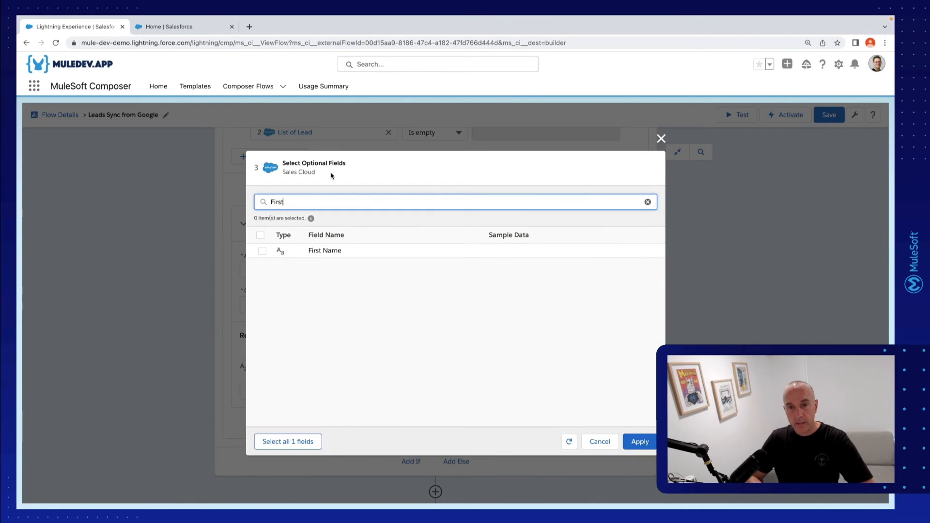
pyautogui.click(262, 251)
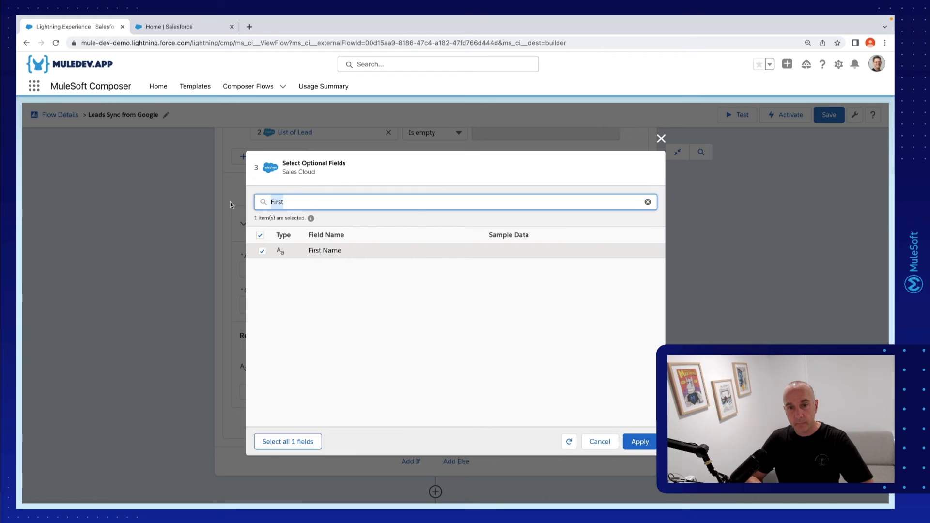
# Search the optional fields for Last, clear the search, and select the Email field
pyautogui.write('Last')
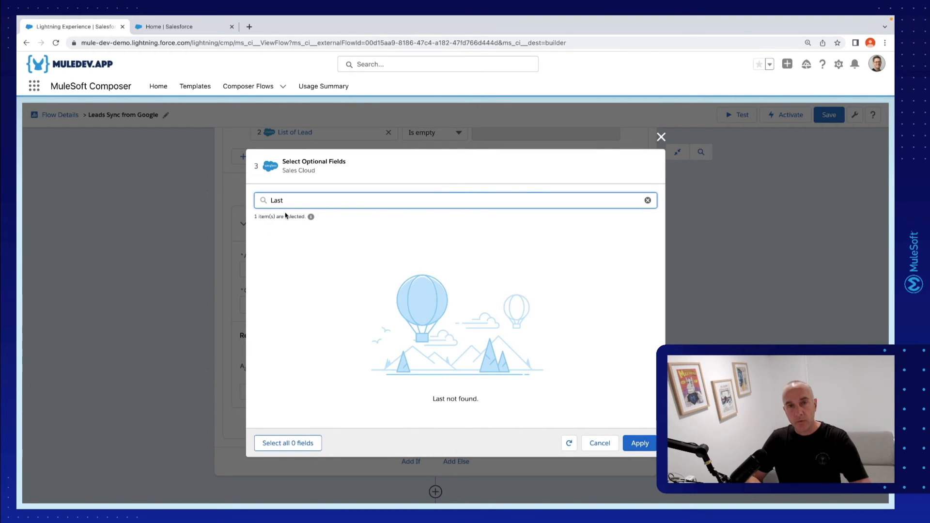
pyautogui.press('BackSpace')
pyautogui.press('BackSpace')
pyautogui.press('BackSpace')
pyautogui.press('BackSpace')
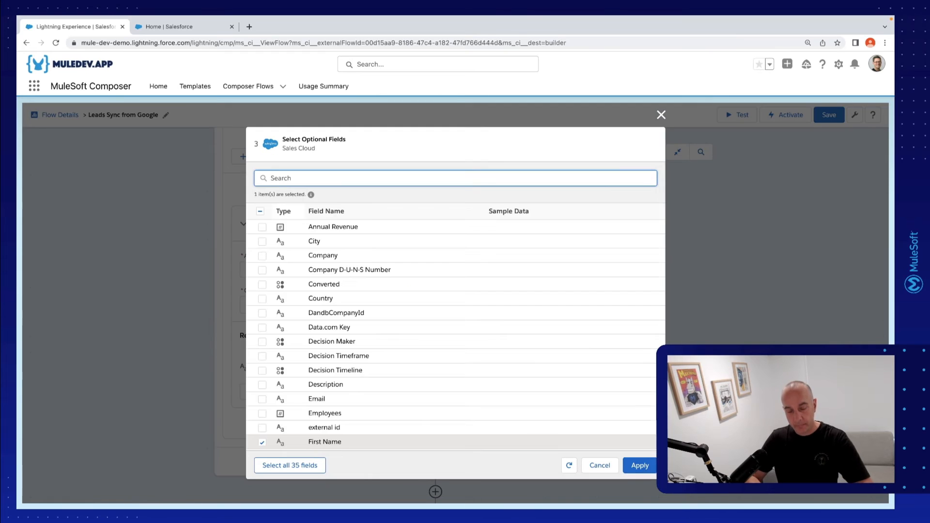
pyautogui.write('Email')
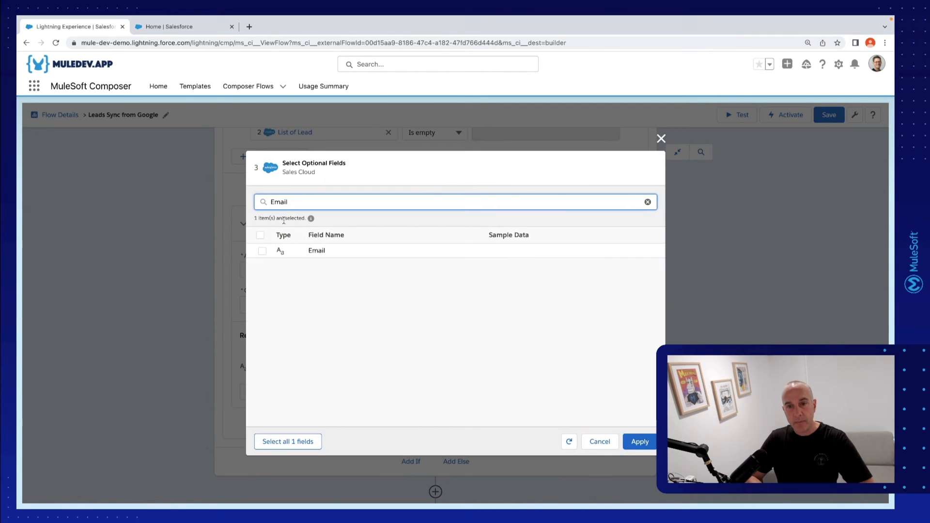
pyautogui.click(262, 251)
# Add the Industry and Lead Source fields to the optional field selection
pyautogui.moveTo(288, 202); pyautogui.dragTo(253, 207)
pyautogui.write('I')
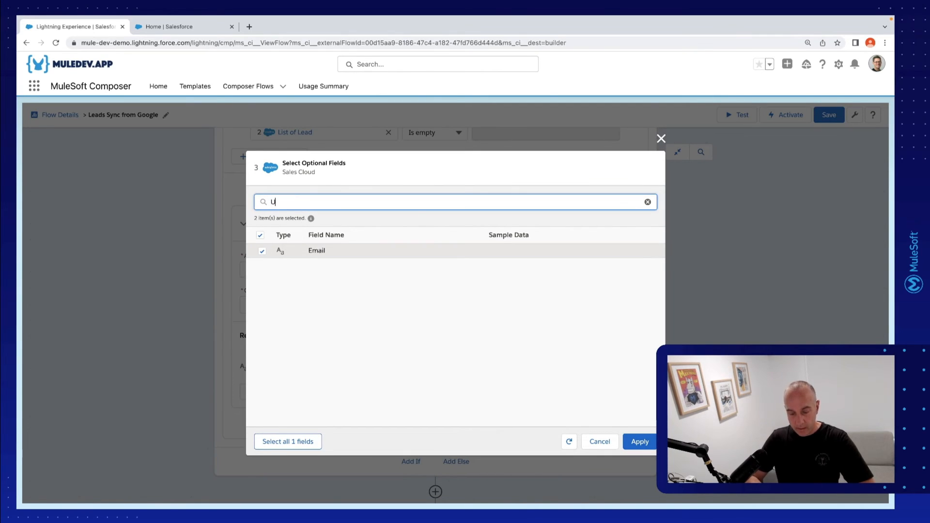
pyautogui.press('BackSpace')
pyautogui.write('Indus')
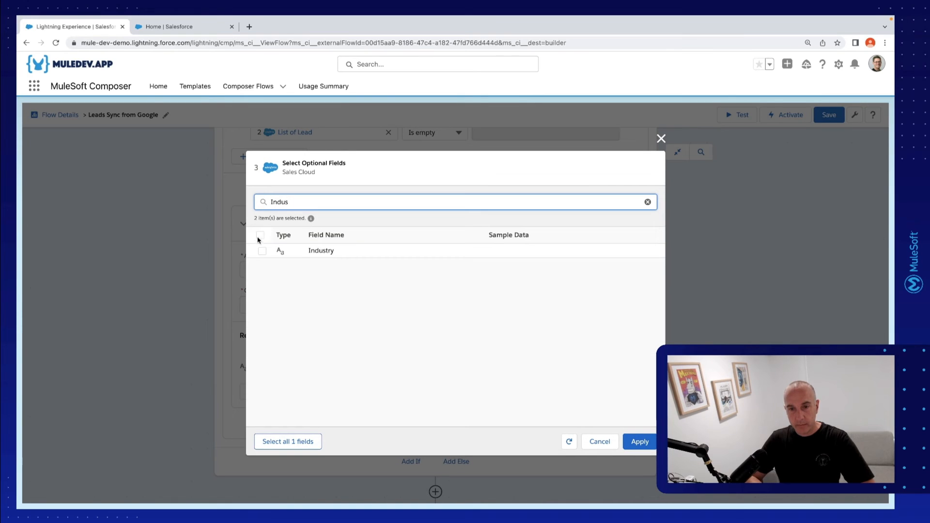
pyautogui.click(262, 251)
pyautogui.moveTo(290, 207); pyautogui.dragTo(224, 202)
pyautogui.write('Lead')
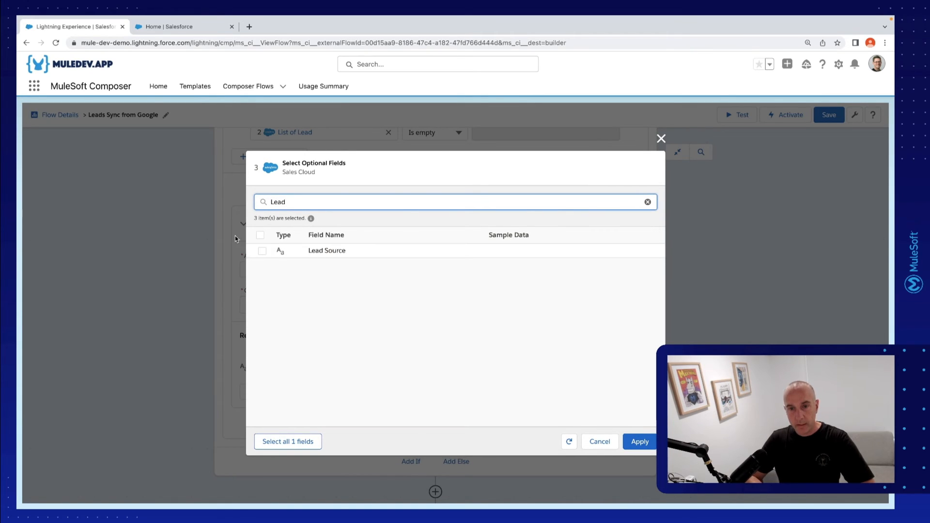
pyautogui.click(263, 251)
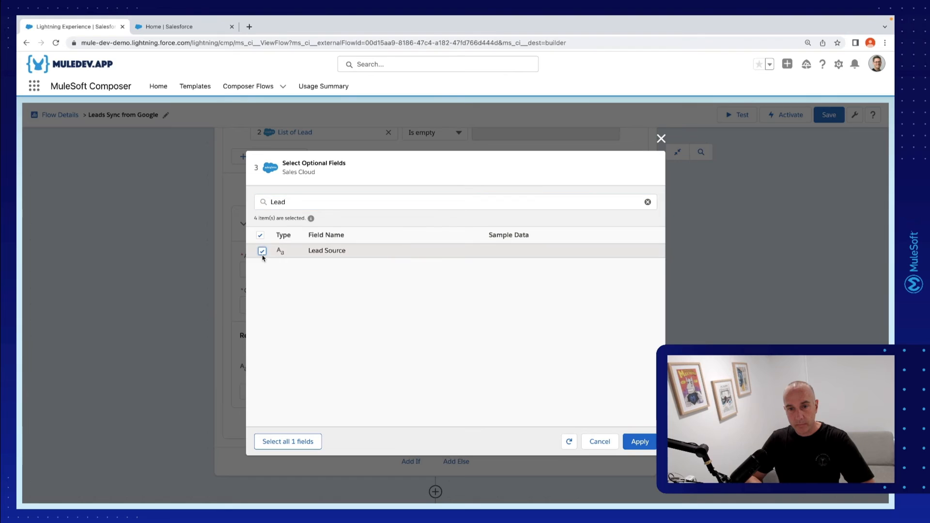
# Find the Country field among the optional Lead fields and select it
pyautogui.moveTo(289, 202); pyautogui.dragTo(268, 203)
pyautogui.write('Countrt')
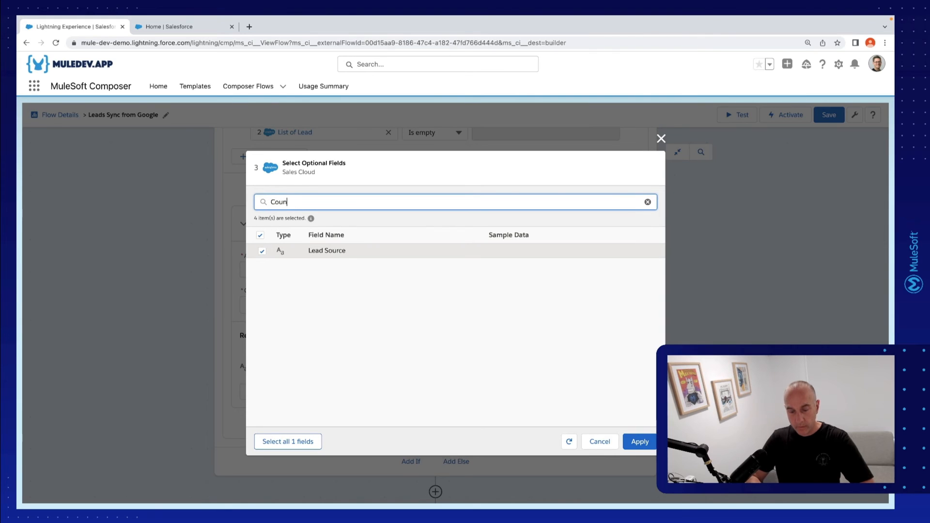
pyautogui.press('BackSpace')
pyautogui.press('BackSpace')
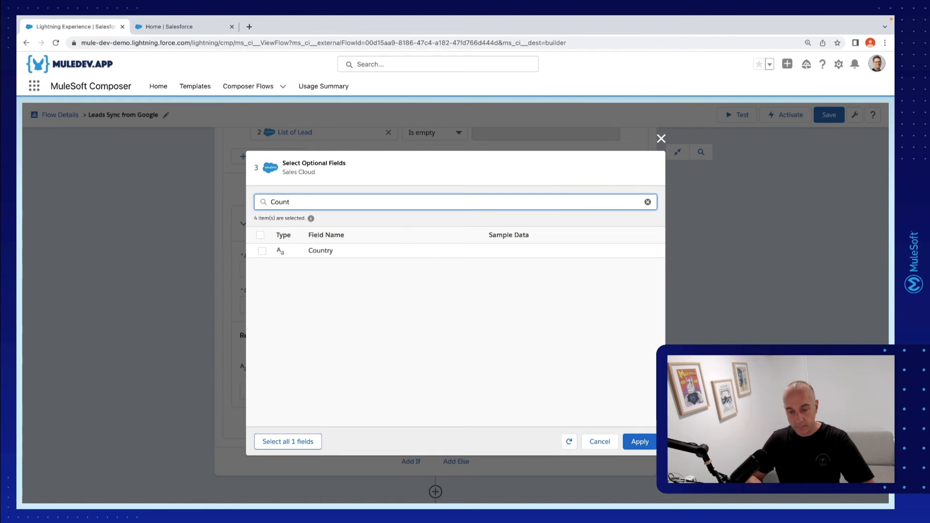
pyautogui.click(262, 251)
# Check the Step 3 field list on the Mini Hacks page, select the Phone field in Composer, and apply the optional fields
pyautogui.hotkey('alt', 'Tab')
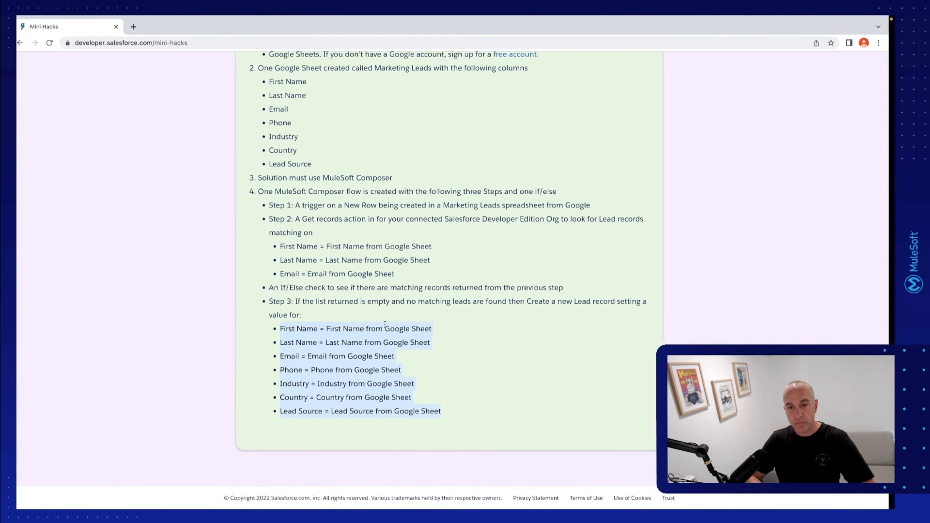
pyautogui.hotkey('alt', 'Tab')
pyautogui.moveTo(294, 203); pyautogui.dragTo(238, 203)
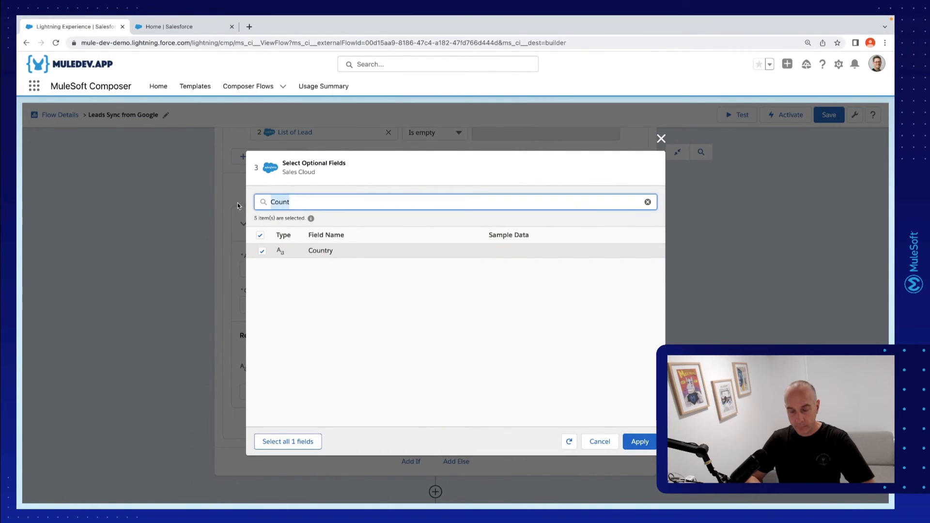
pyautogui.write('Ph')
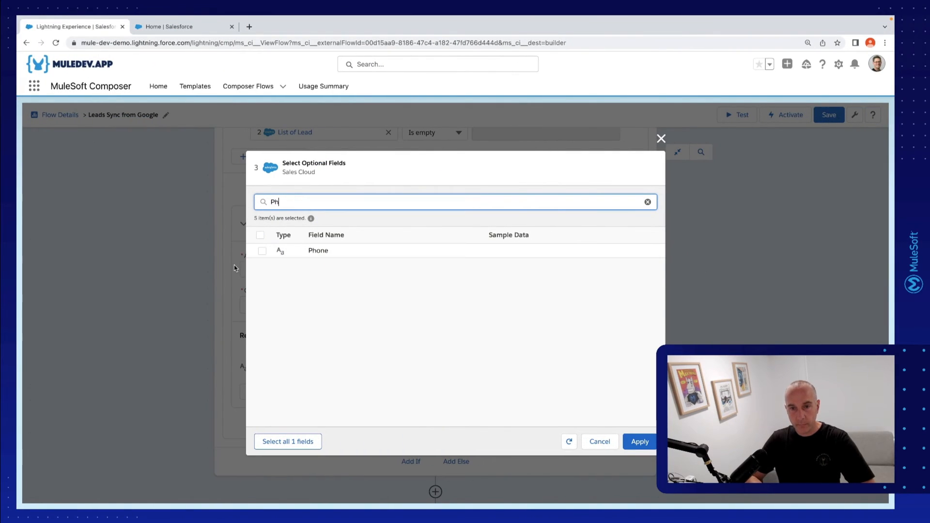
pyautogui.click(261, 252)
pyautogui.click(647, 441)
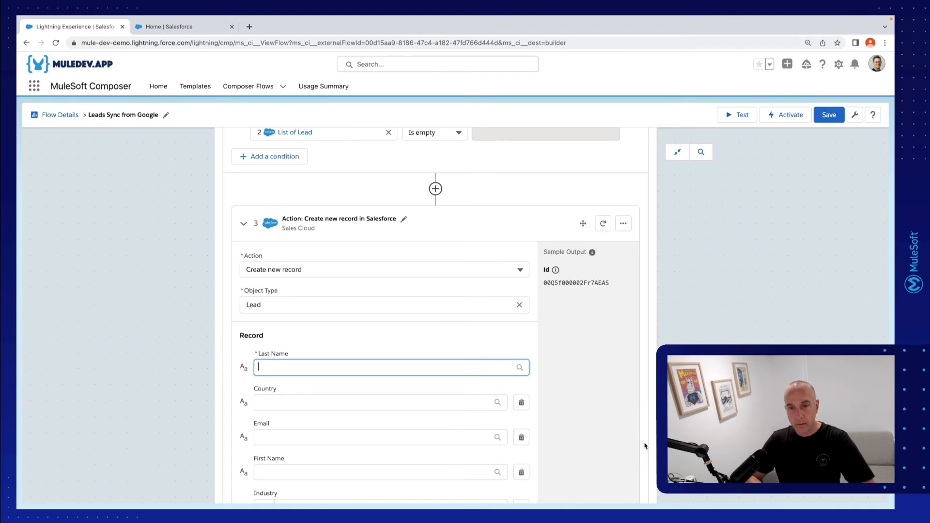
# Map the new Lead record's Last Name and Country to the matching row fields from the Google Sheets trigger
pyautogui.scroll(-2, 431, 323)
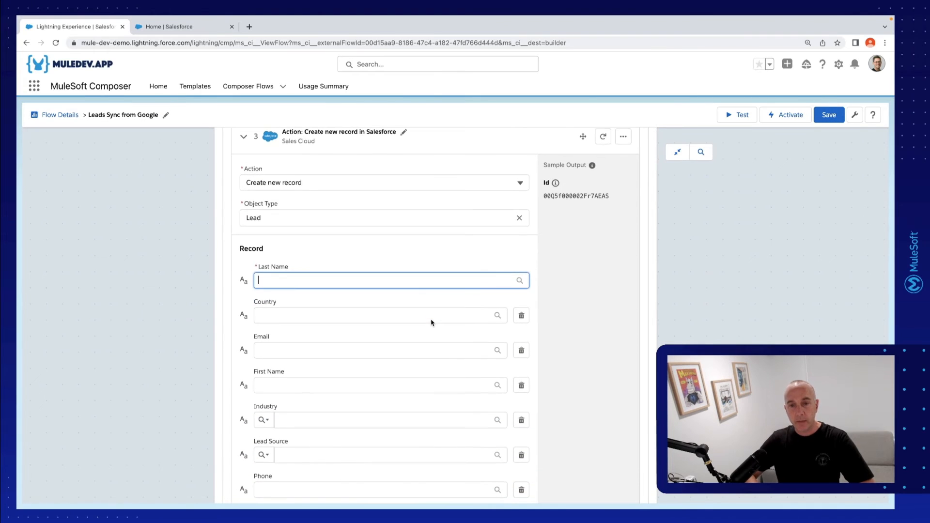
pyautogui.scroll(-1, 431, 323)
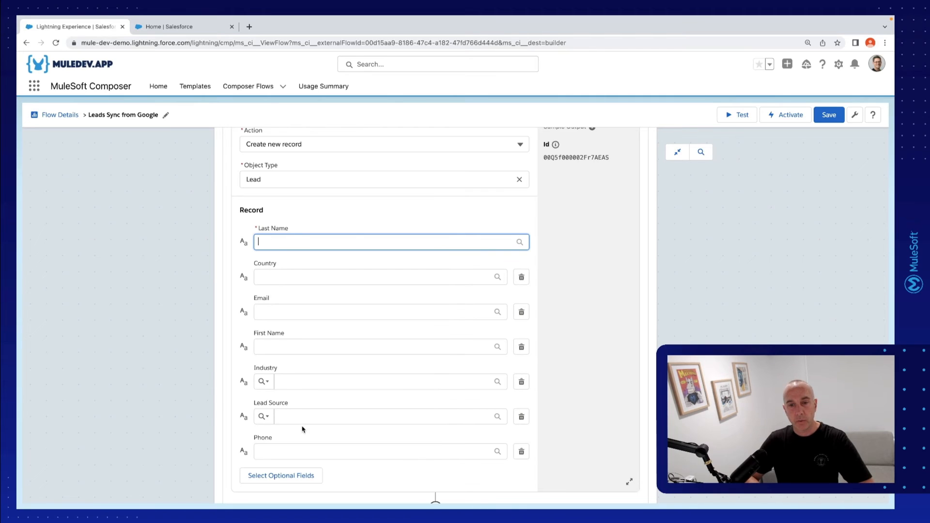
pyautogui.click(309, 242)
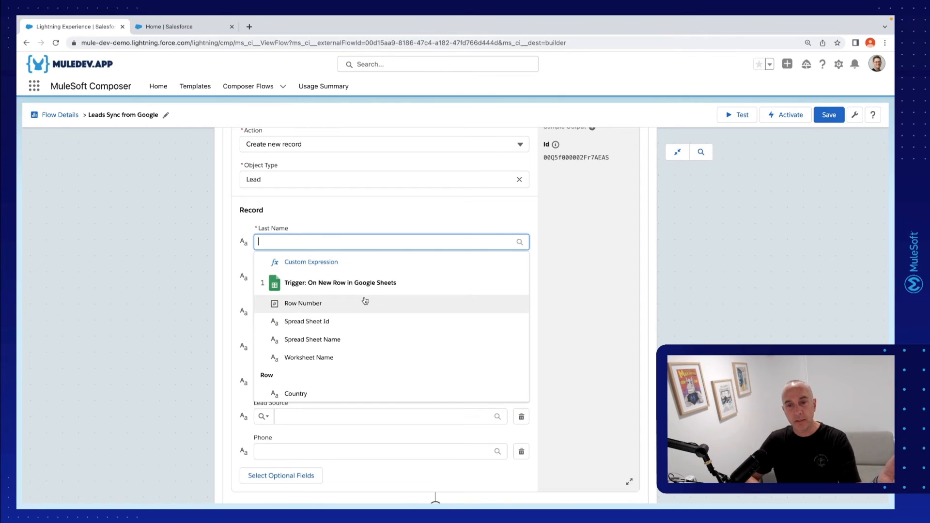
pyautogui.scroll(-3, 365, 300)
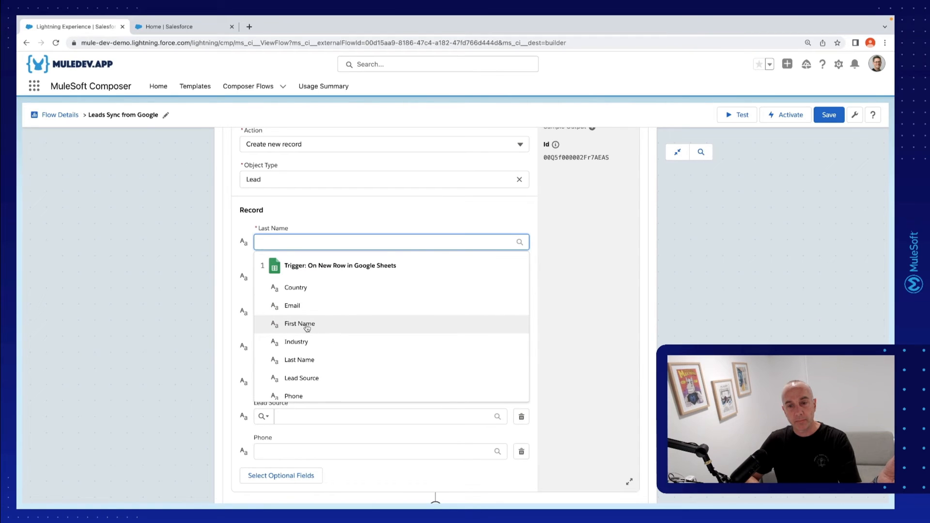
pyautogui.click(310, 361)
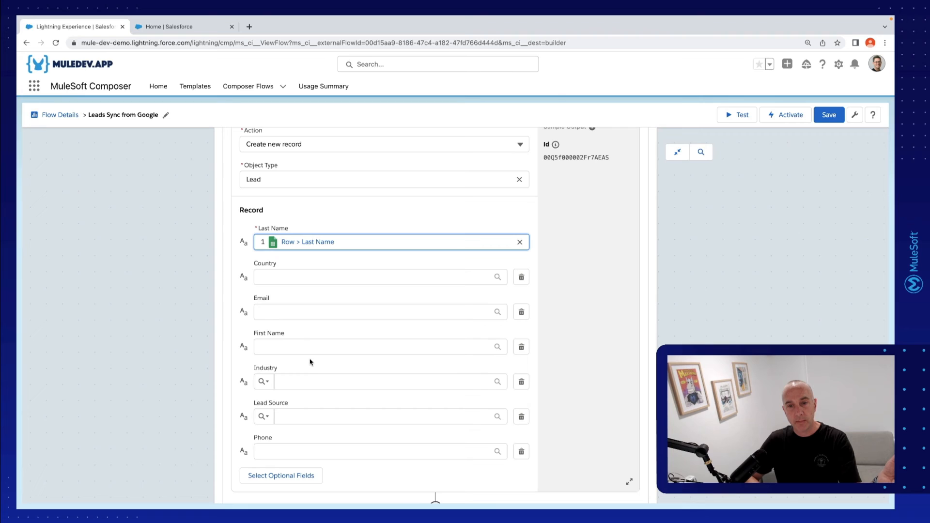
pyautogui.click(304, 277)
pyautogui.write('Cou')
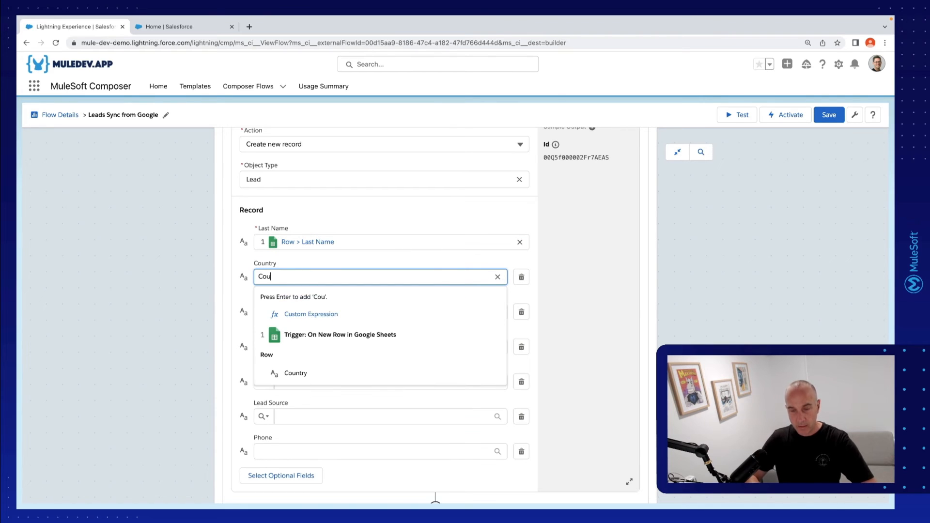
pyautogui.click(321, 375)
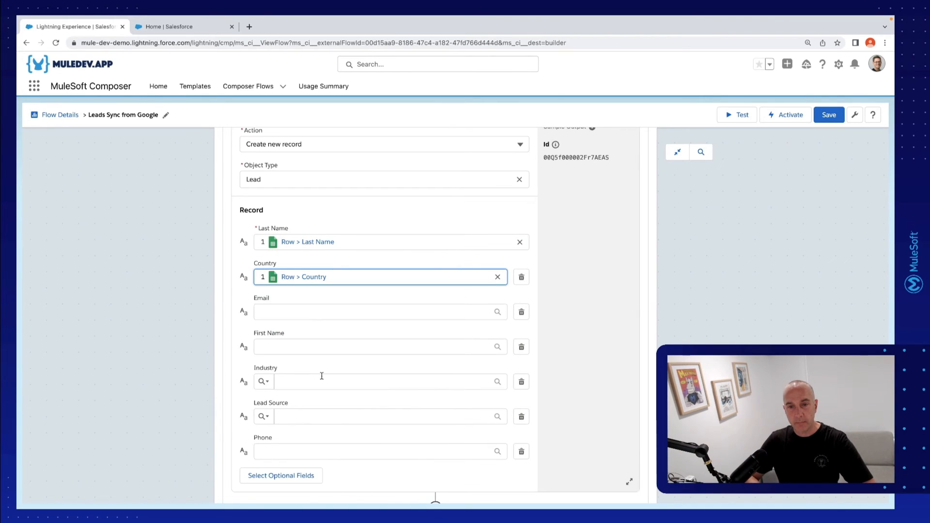
# Map the Lead record's Email and First Name to Row > Email and Row > First Name from the Google Sheets trigger
pyautogui.click(305, 314)
pyautogui.write('Email')
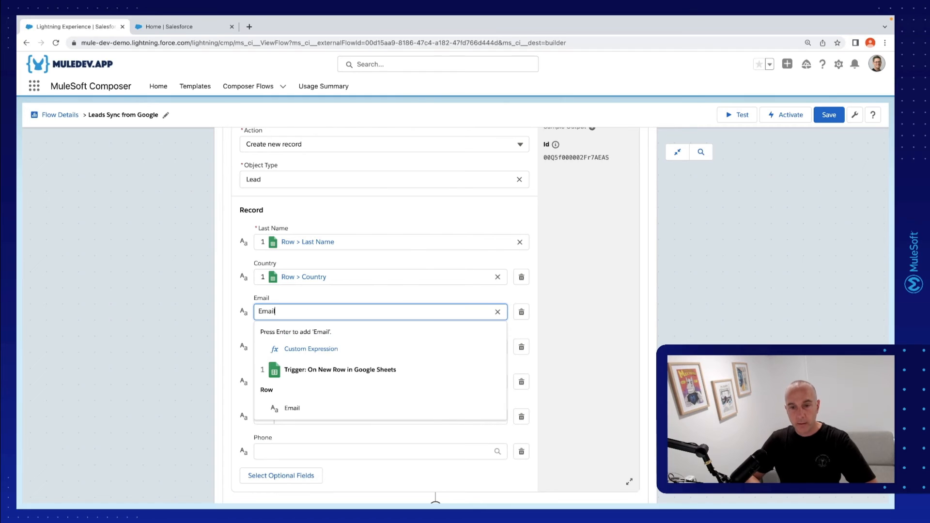
pyautogui.click(332, 407)
pyautogui.click(301, 347)
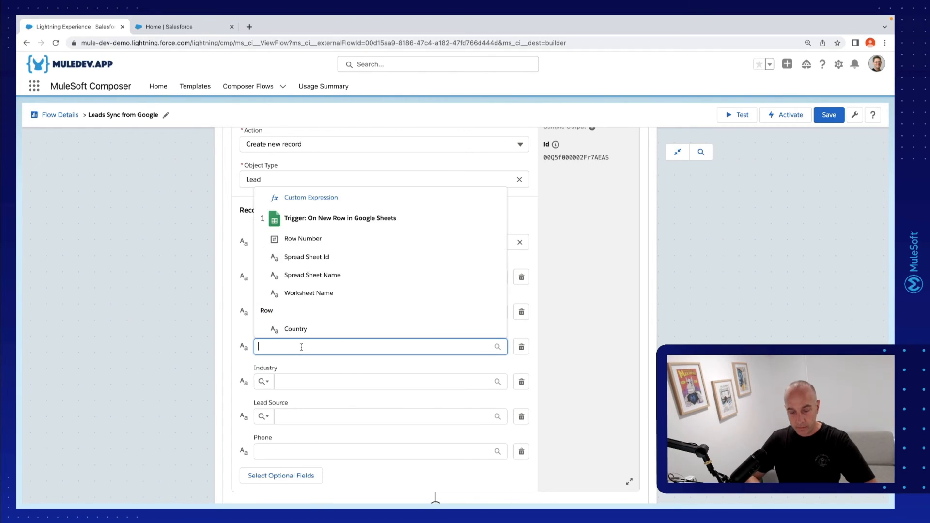
pyautogui.write('First')
pyautogui.click(324, 444)
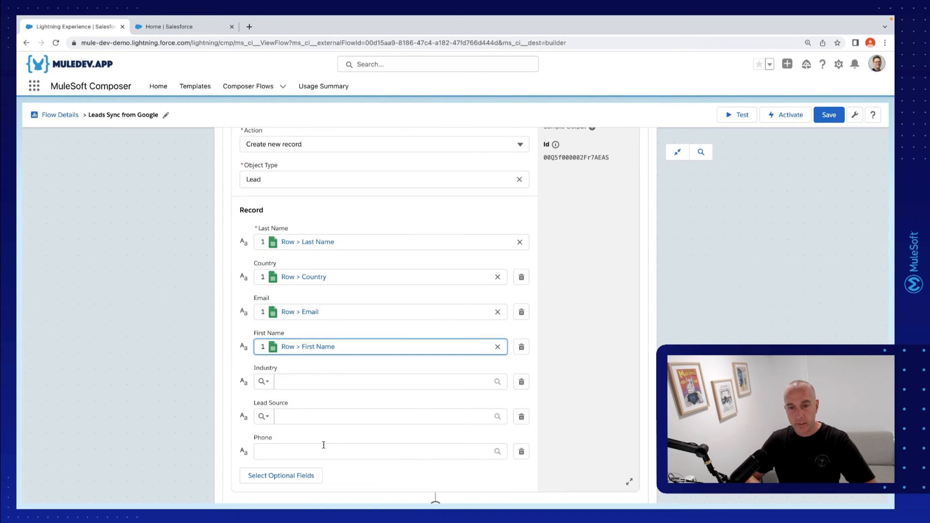
# Map the Lead record's Industry and Lead Source to the corresponding Google Sheets row fields
pyautogui.click(307, 381)
pyautogui.write('Ind')
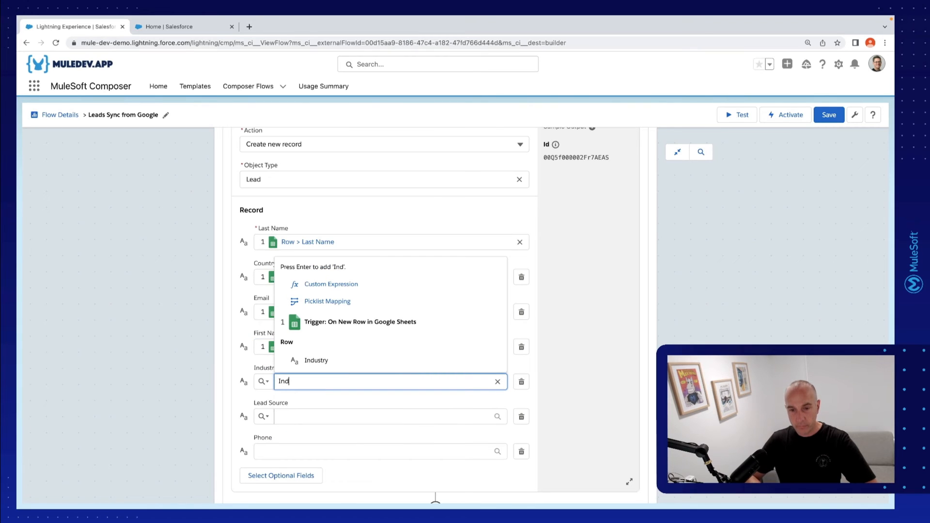
pyautogui.click(340, 361)
pyautogui.click(320, 417)
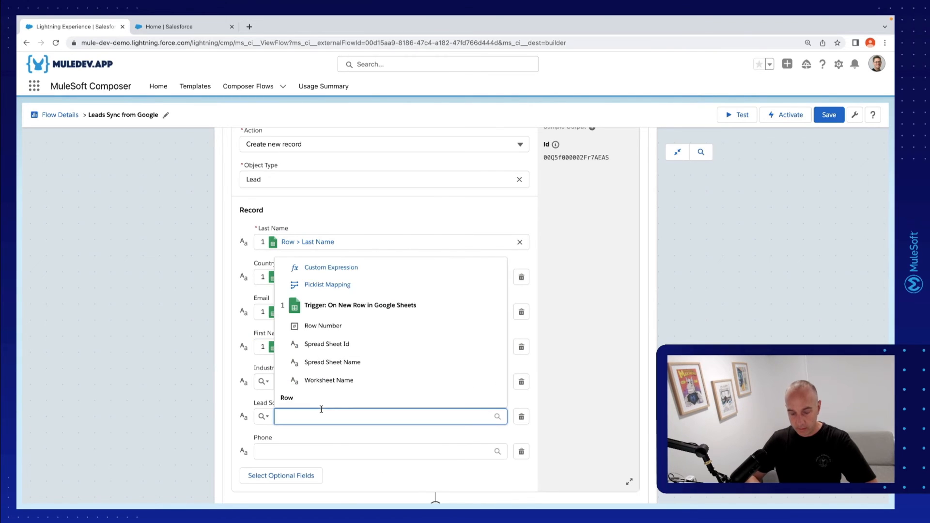
pyautogui.write('lead')
pyautogui.click(344, 396)
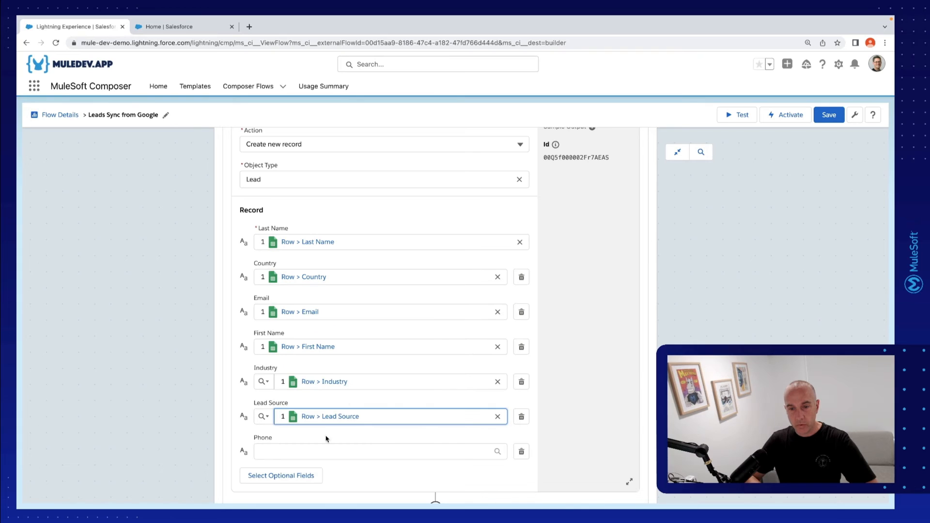
# Map the Lead record's Phone to Row > Phone and compare the flow with the Mini Hacks requirements
pyautogui.click(324, 450)
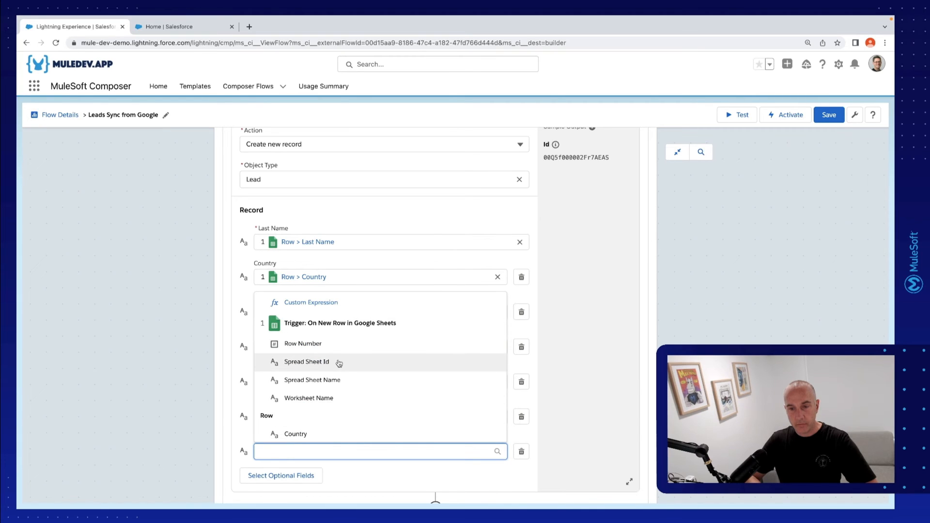
pyautogui.write('pho')
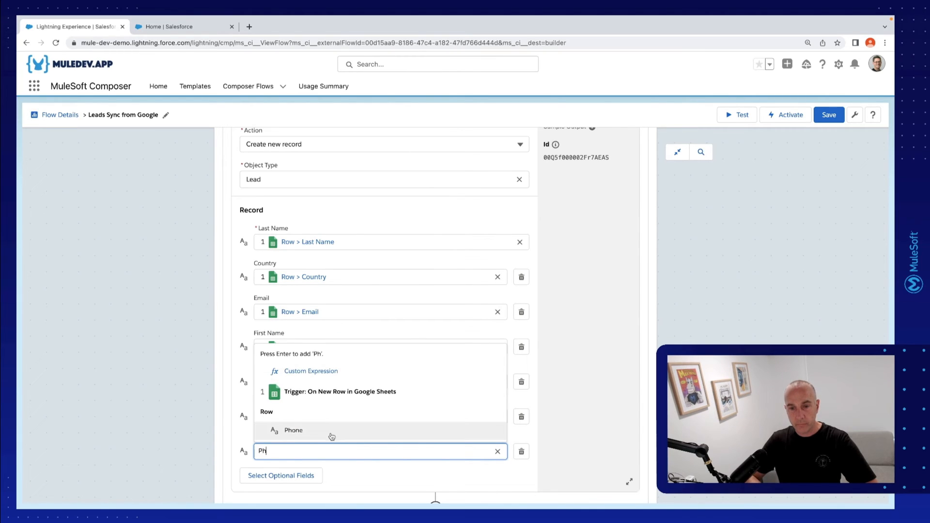
pyautogui.click(332, 432)
pyautogui.scroll(-3, 547, 354)
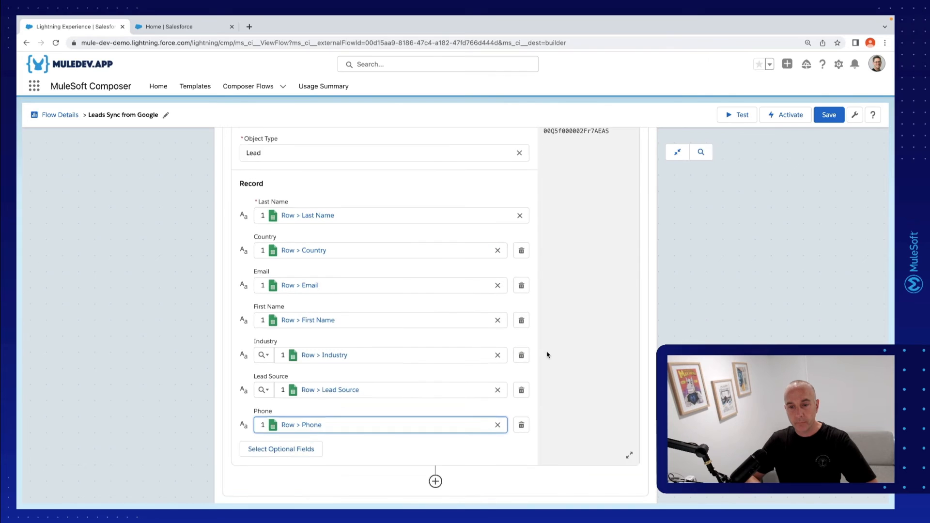
pyautogui.hotkey('ctrl', 'Left')
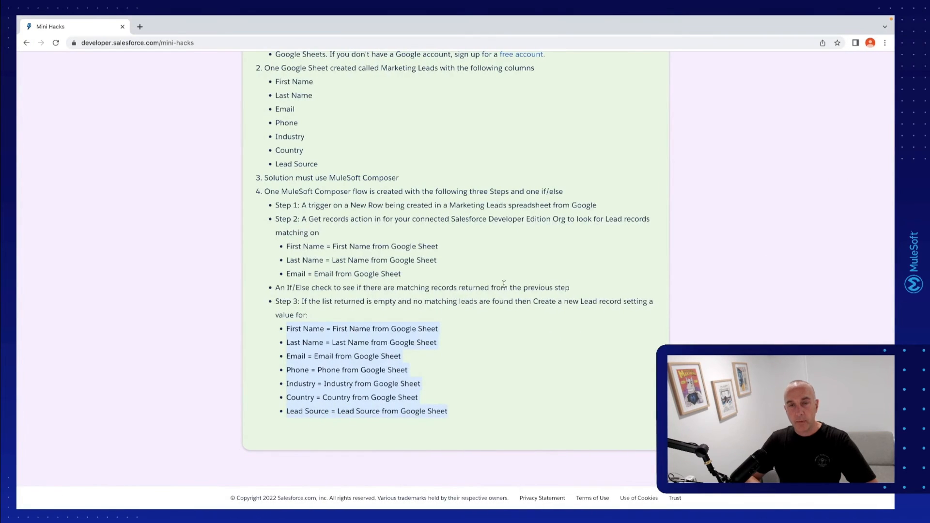
pyautogui.hotkey('ctrl', 'Right')
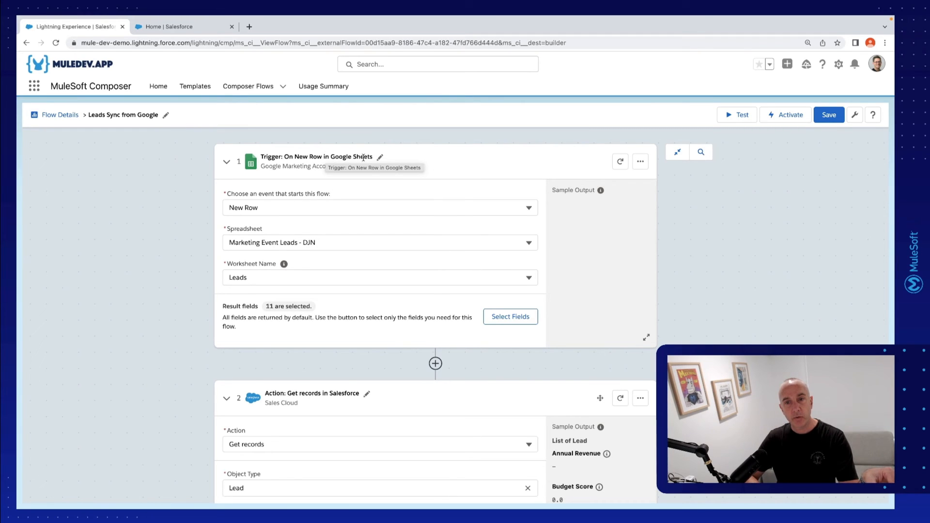
# Review the whole flow, from the Google Sheets trigger through the Get records conditions and If/Else check to the new Lead's field mappings
pyautogui.scroll(-5, 508, 350)
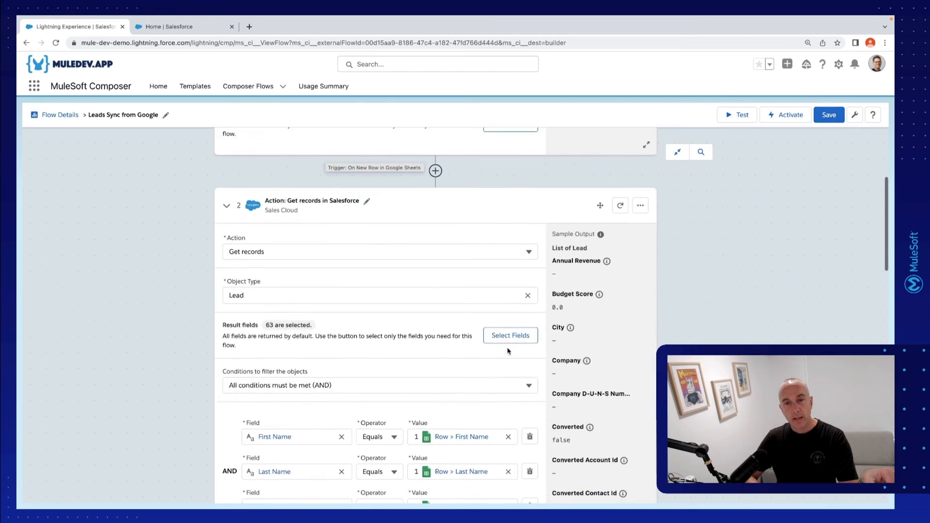
pyautogui.scroll(-1, 428, 333)
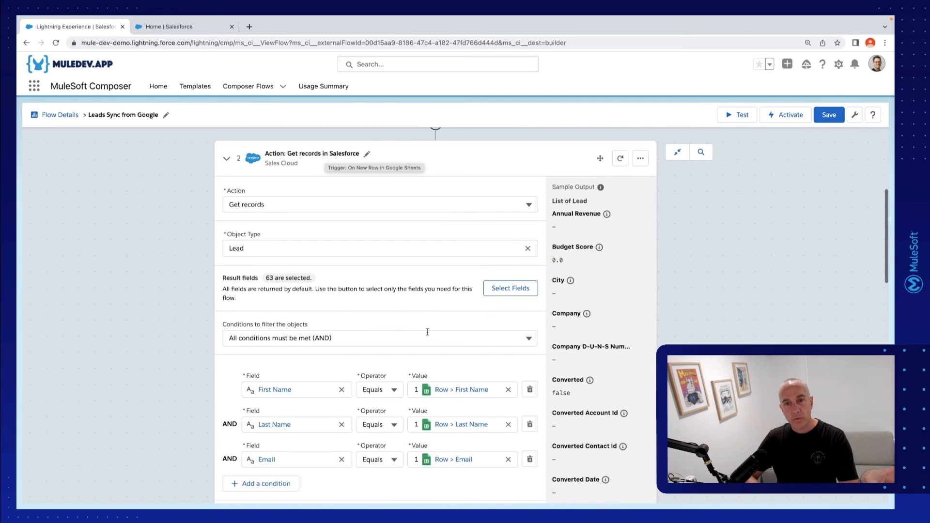
pyautogui.scroll(-5, 379, 343)
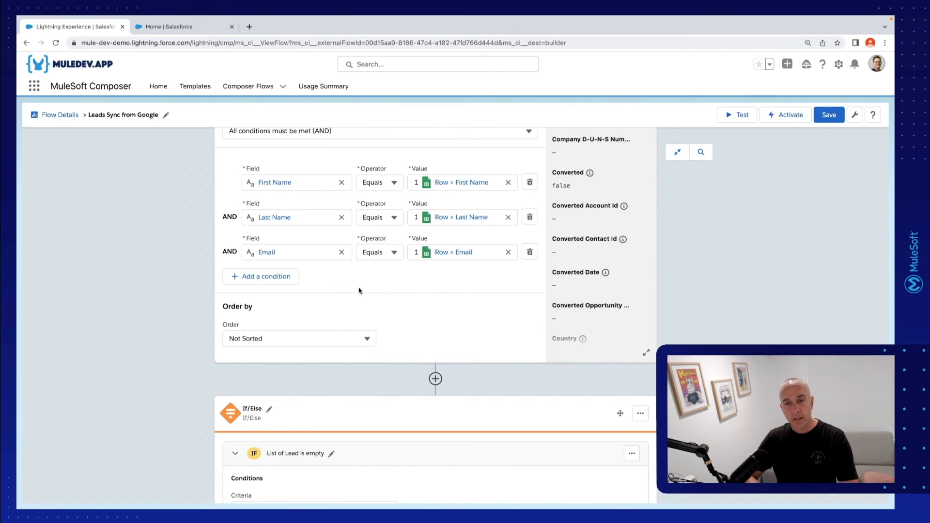
pyautogui.scroll(-5, 358, 290)
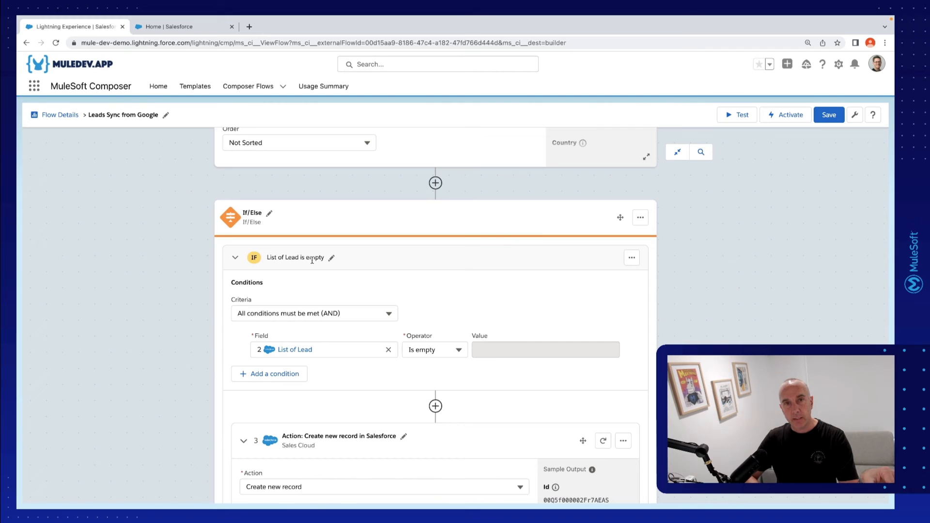
pyautogui.scroll(-5, 396, 277)
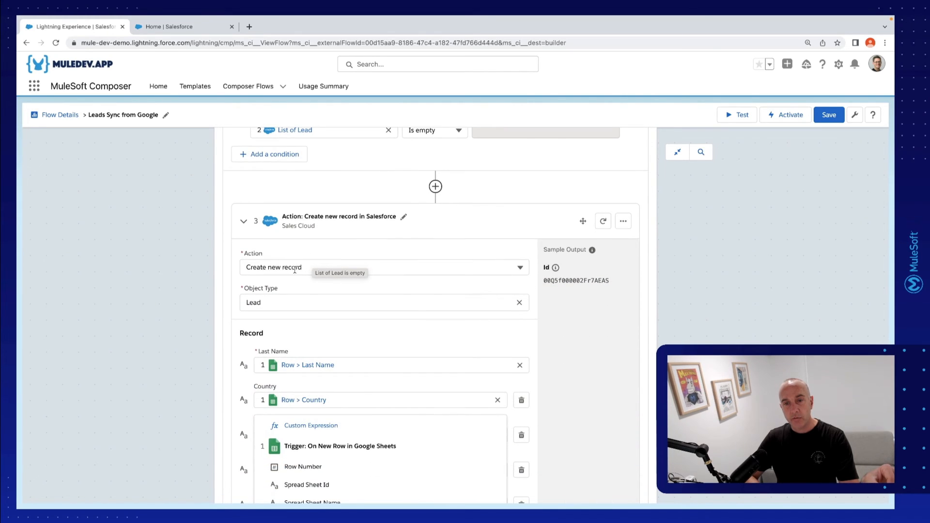
pyautogui.scroll(-3, 353, 334)
pyautogui.click(206, 349)
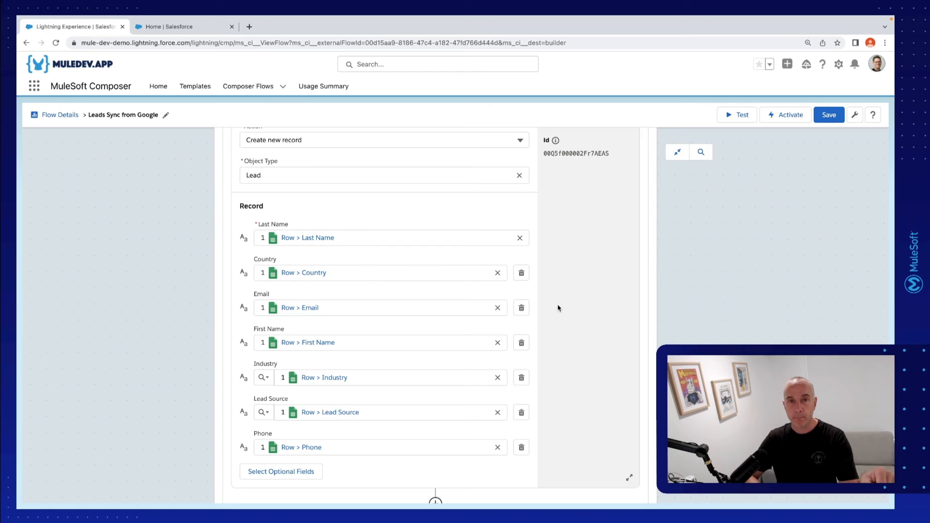
# Switch to the Salesforce Sales app, log in again and show the All Open Leads list view
pyautogui.click(156, 32)
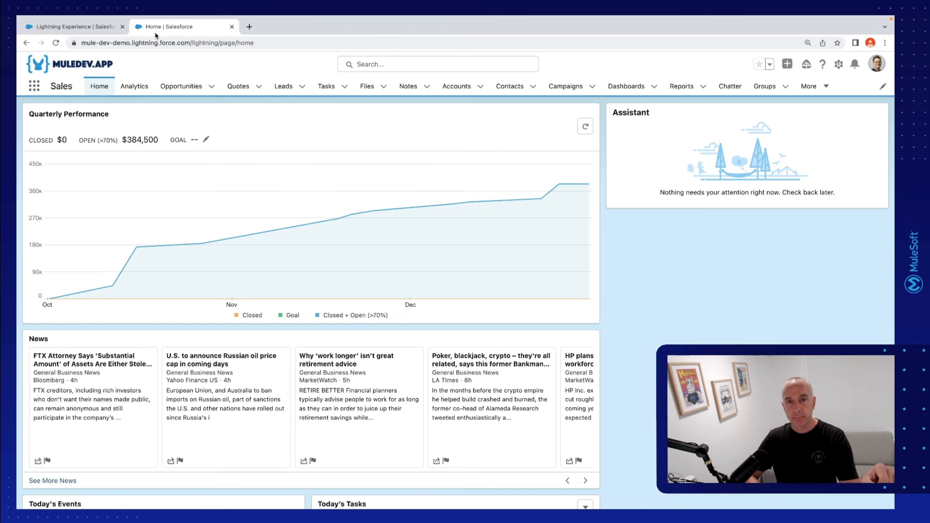
pyautogui.click(283, 88)
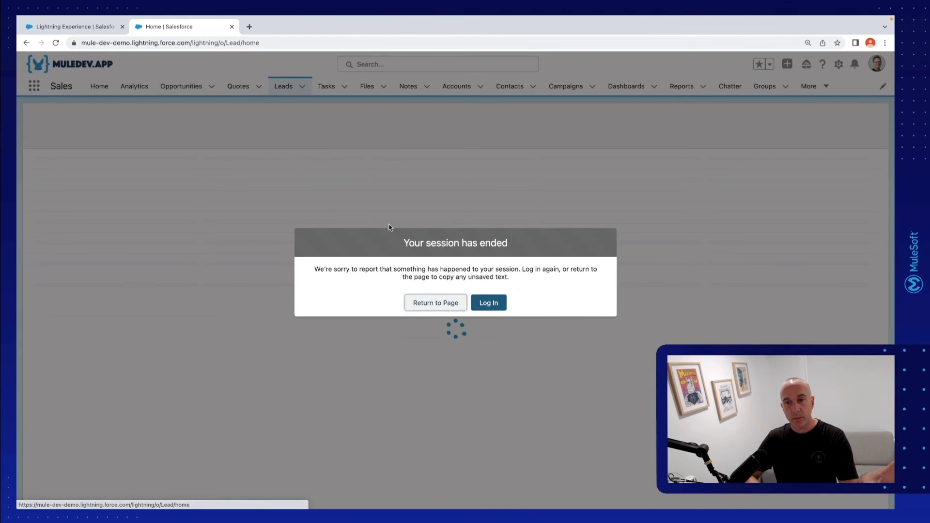
pyautogui.click(488, 302)
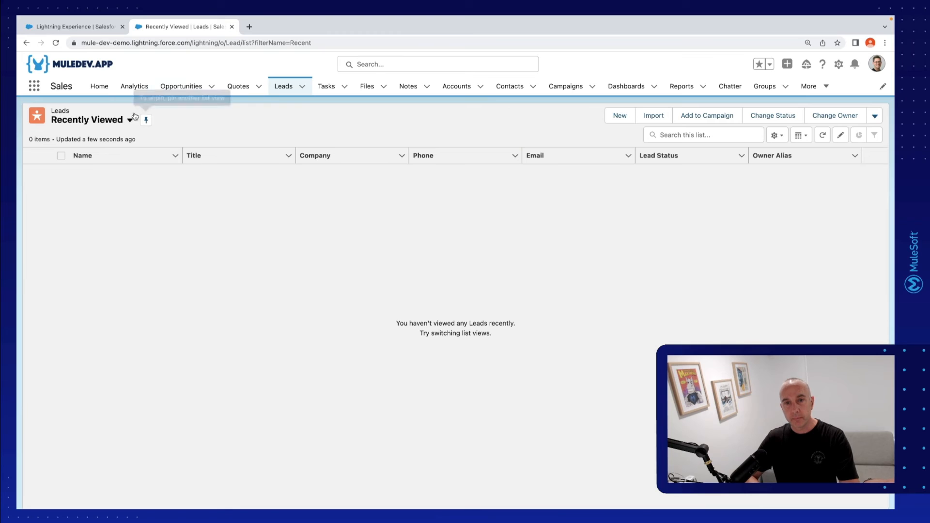
pyautogui.click(116, 121)
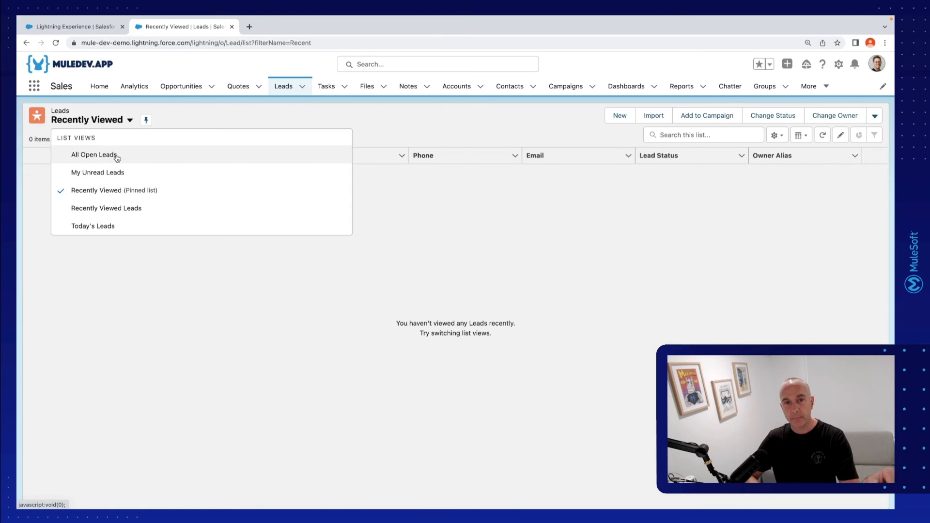
pyautogui.click(115, 154)
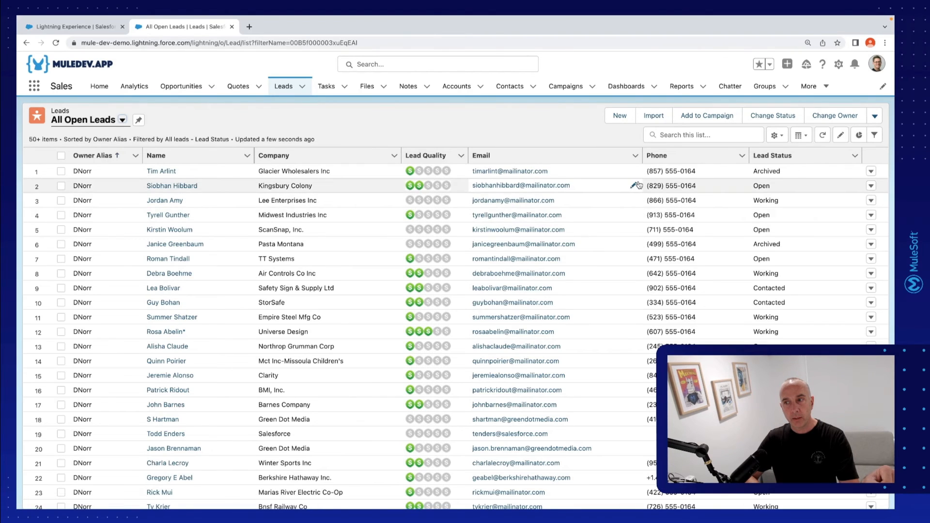
# Create a new leads list view named Leads Today that is visible only to its creator
pyautogui.click(775, 135)
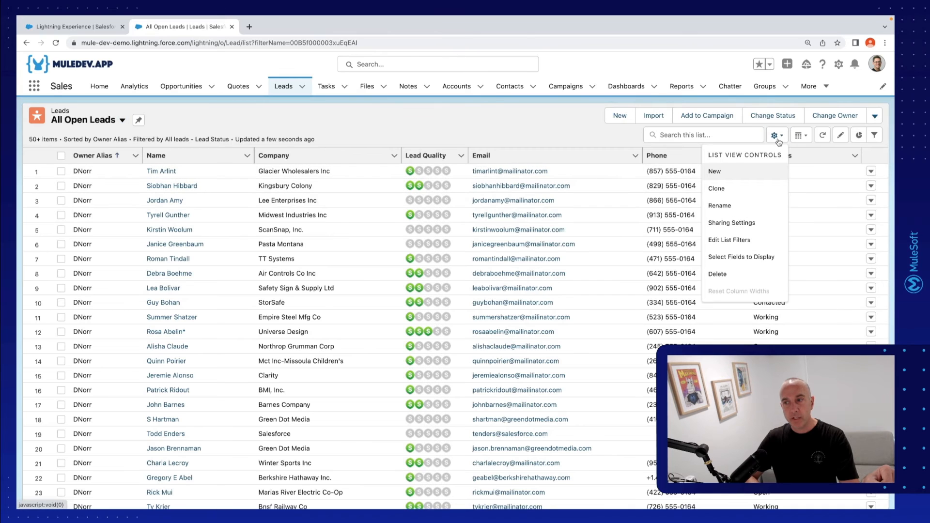
pyautogui.click(750, 172)
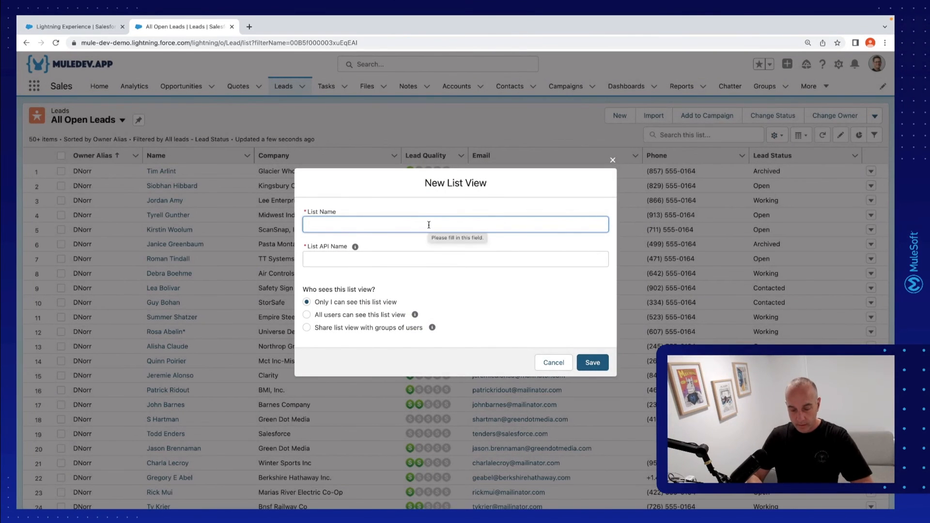
pyautogui.write('Lewds Today')
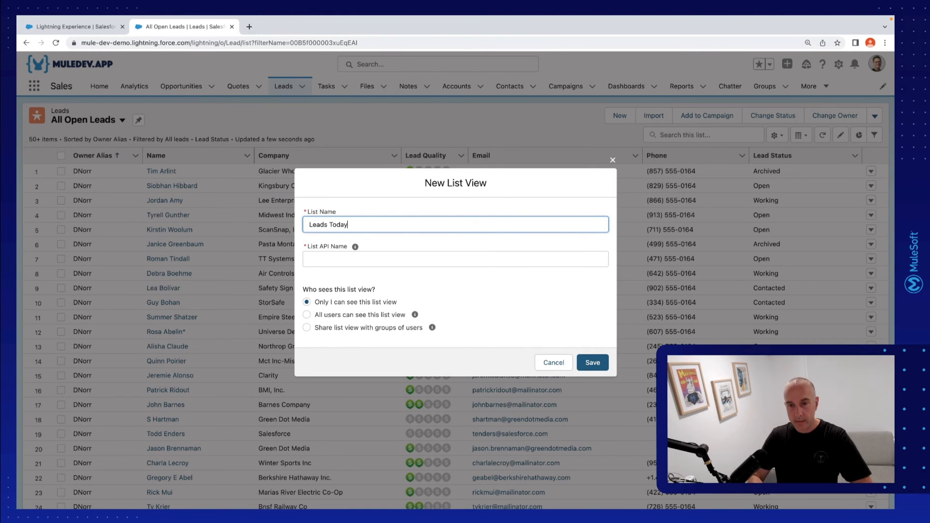
pyautogui.press('Tab')
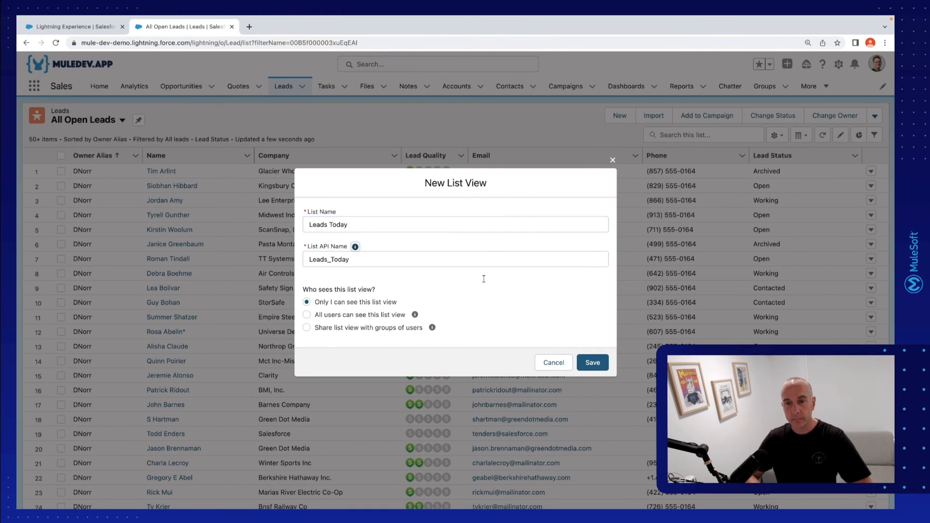
pyautogui.click(593, 362)
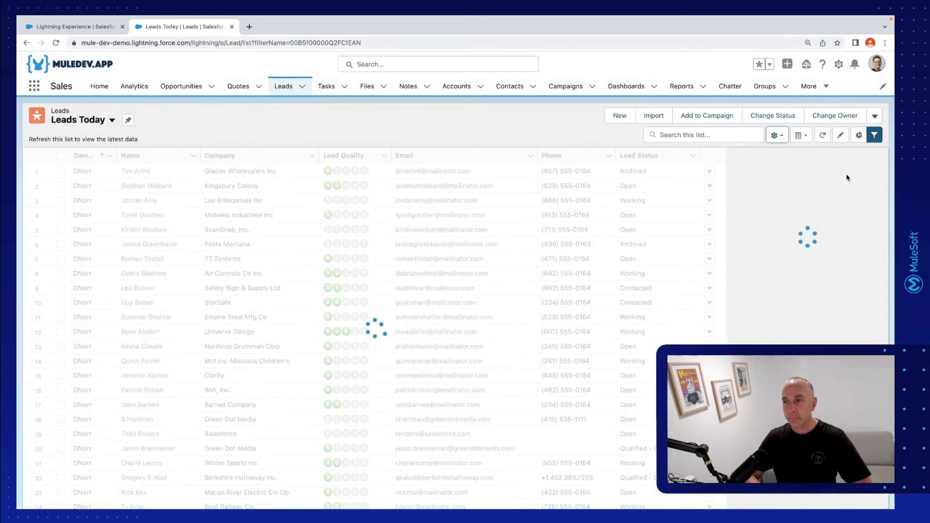
# Change the Leads Today owner filter to All leads
pyautogui.click(820, 189)
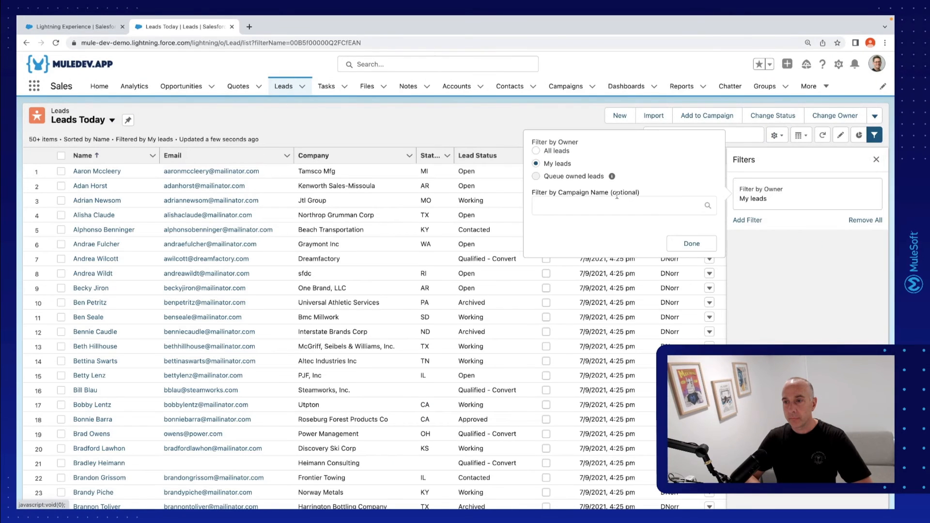
pyautogui.click(557, 149)
pyautogui.click(688, 243)
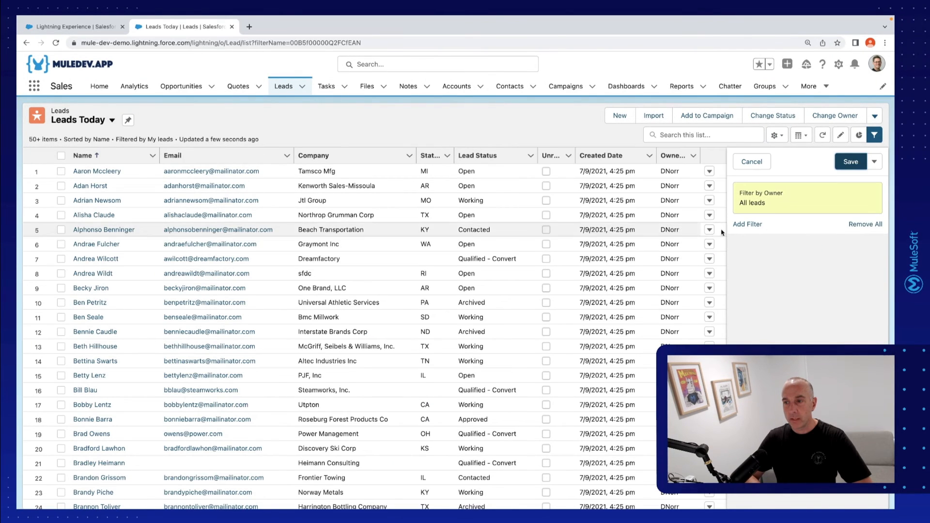
# Add a filter for Created Date equals Today, save the Leads Today list view and refresh it with the filters hidden
pyautogui.click(742, 224)
pyautogui.click(643, 203)
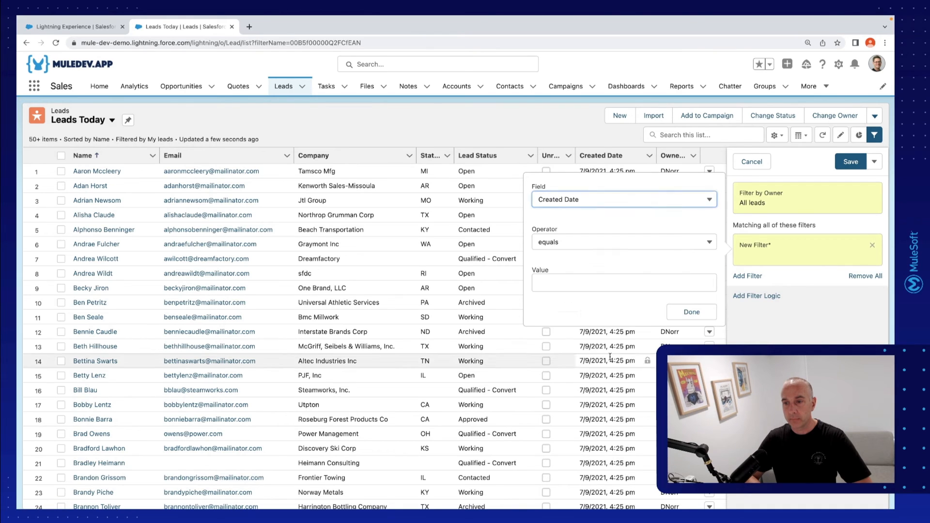
pyautogui.click(601, 362)
pyautogui.click(569, 291)
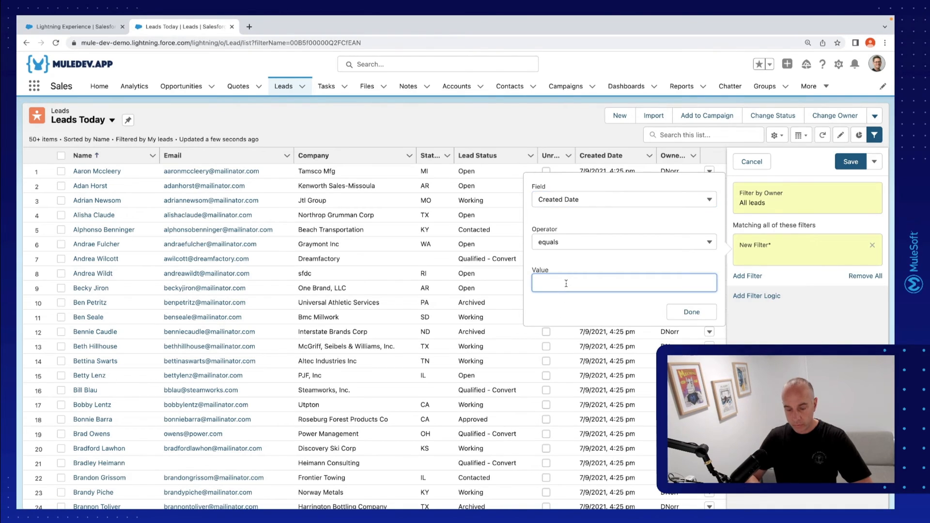
pyautogui.write('Today')
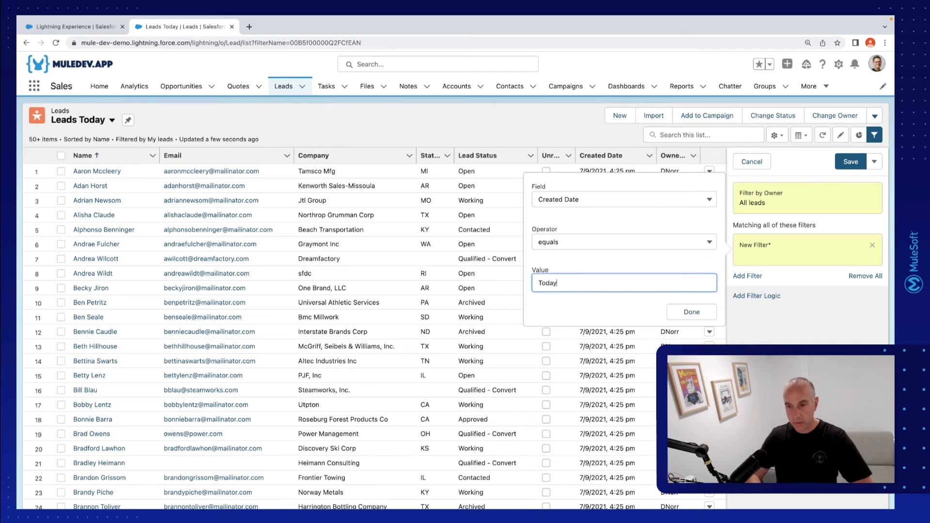
pyautogui.click(689, 312)
pyautogui.click(851, 162)
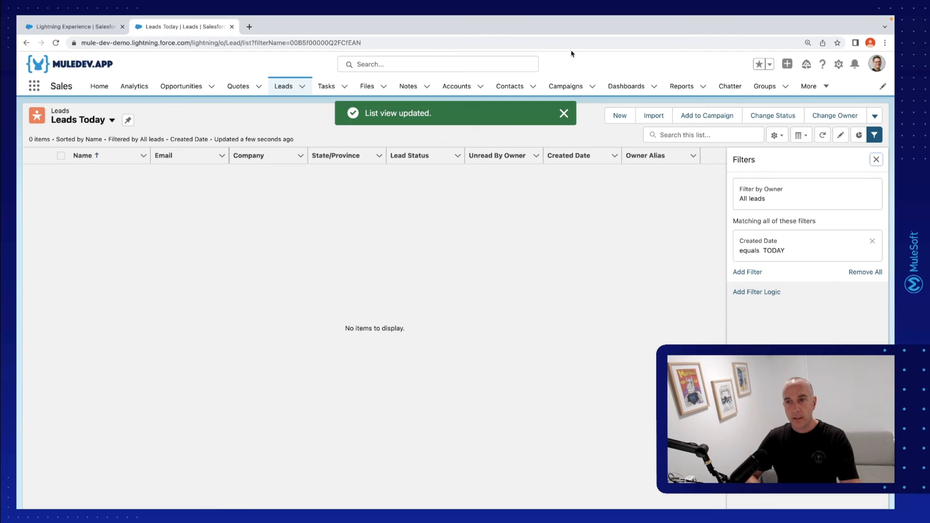
pyautogui.click(564, 114)
pyautogui.click(876, 159)
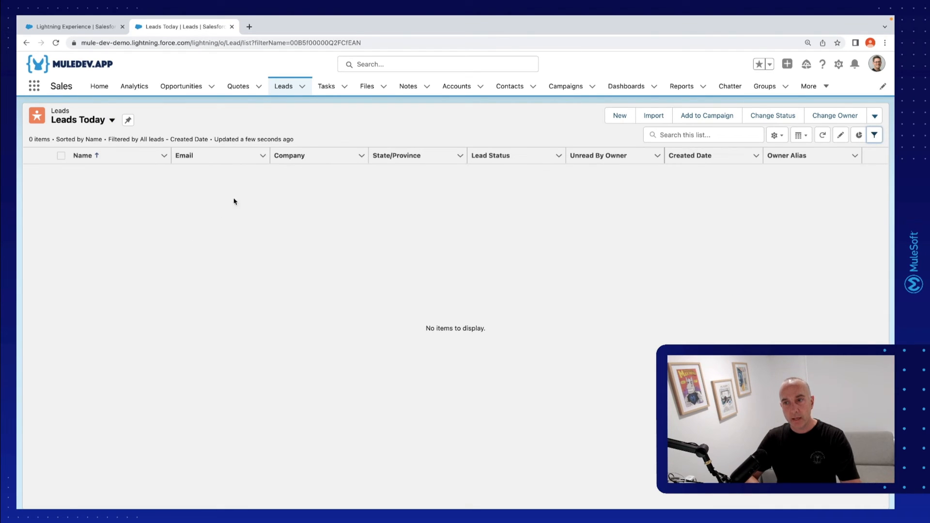
pyautogui.click(822, 136)
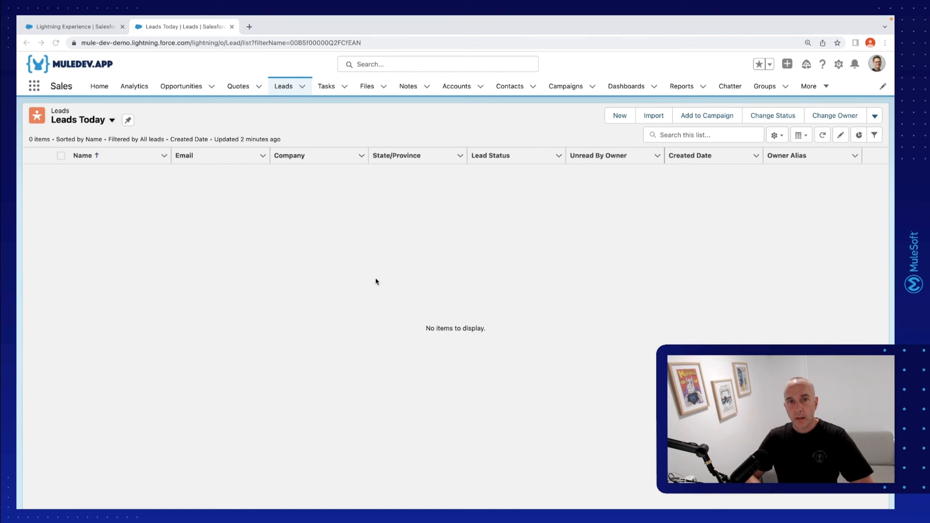
# Return to the Leads Sync from Google flow in MuleSoft Composer and start a test run
pyautogui.click(76, 26)
pyautogui.scroll(15, 589, 261)
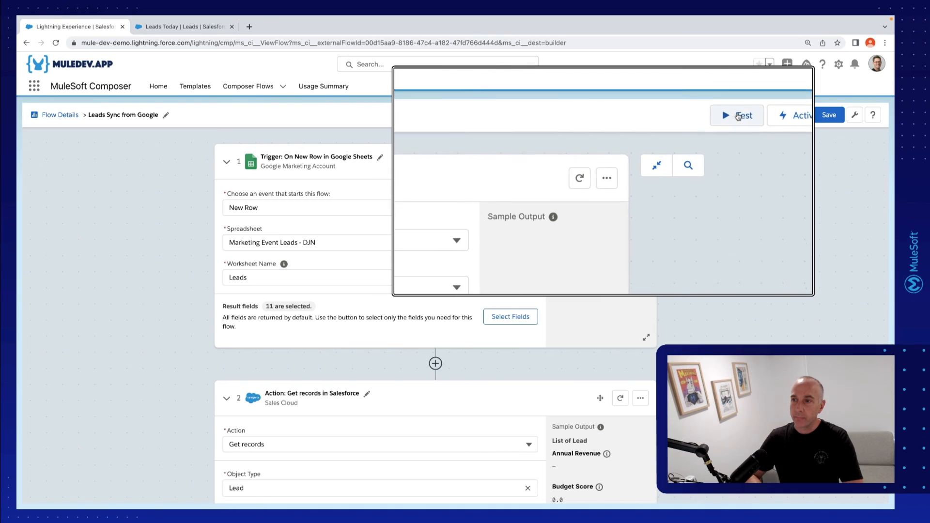
pyautogui.click(738, 116)
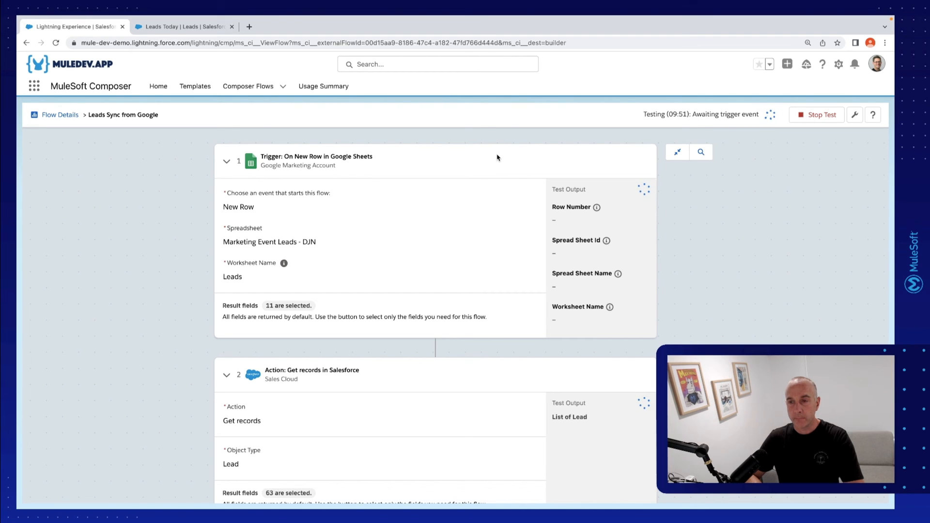
# Paste the copied sample lead (Financial Services, Australia, Event) into row 2 of the Leads sheet and widen the Email and Industry columns
pyautogui.hotkey('ctrl', 'Up')
pyautogui.click(587, 49)
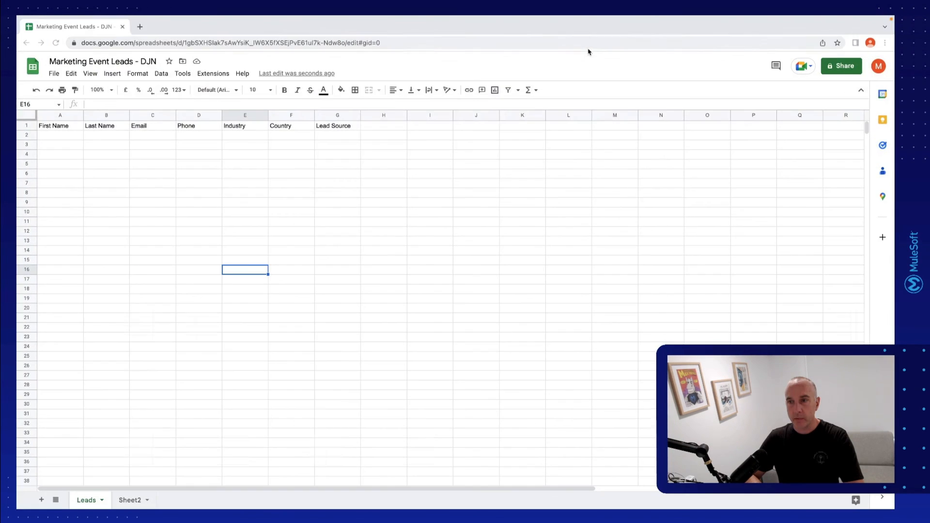
pyautogui.click(30, 135)
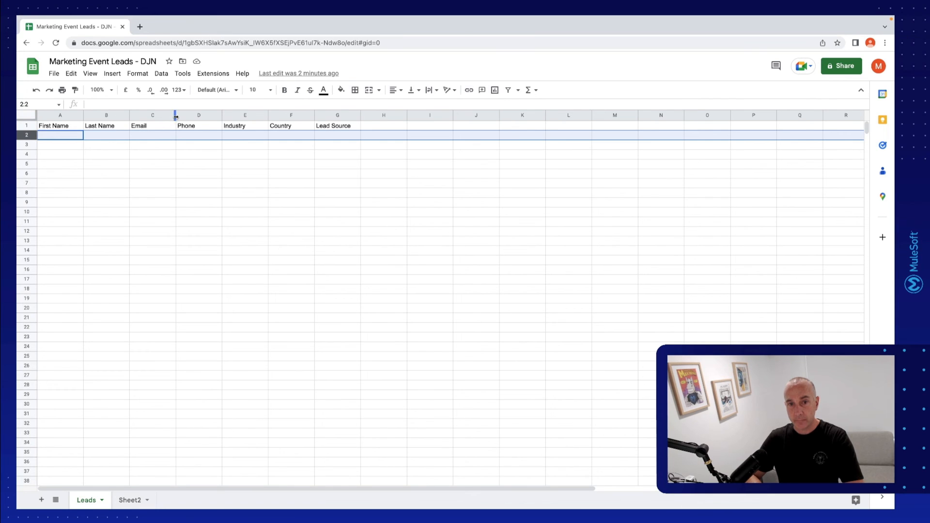
pyautogui.moveTo(175, 116); pyautogui.dragTo(236, 117)
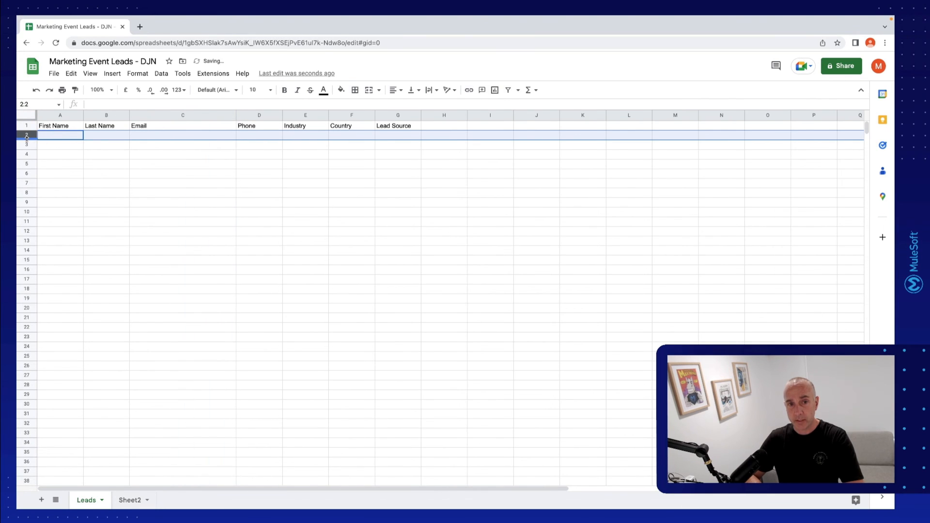
pyautogui.hotkey('ctrl', 'v')
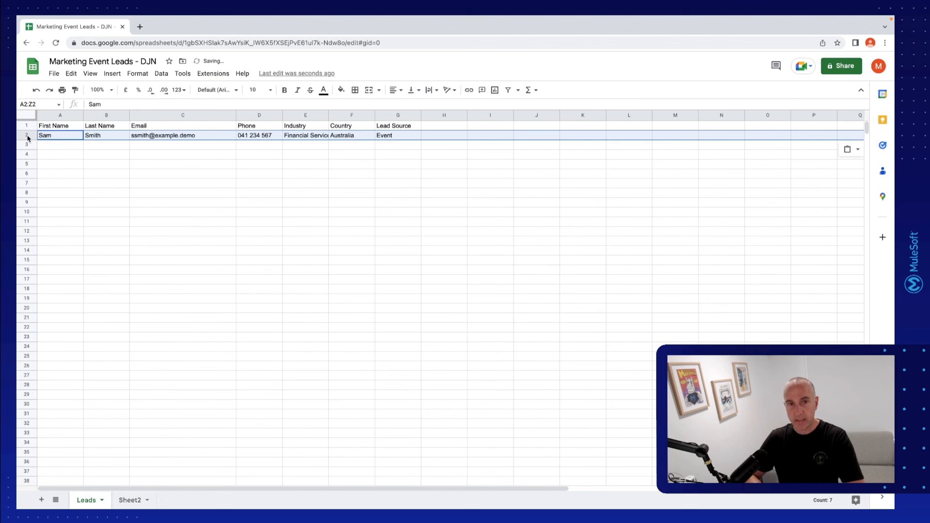
pyautogui.click(201, 166)
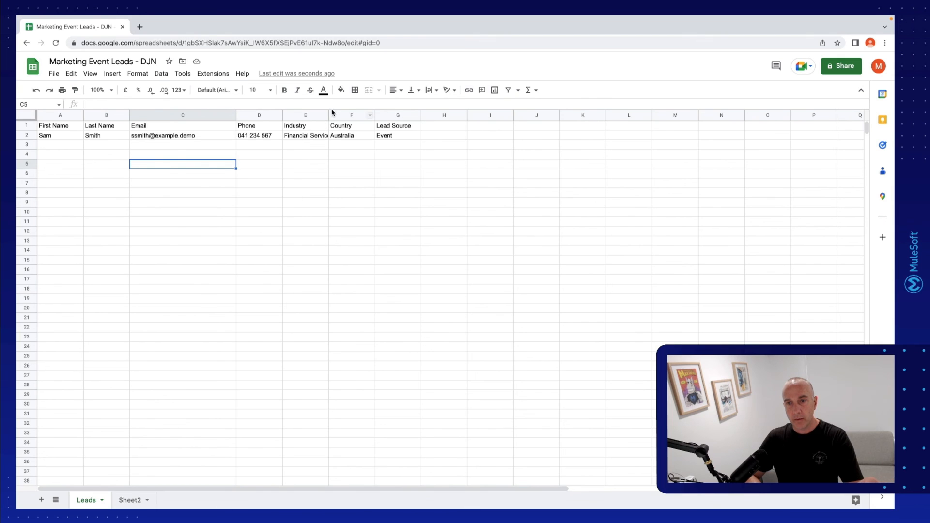
pyautogui.moveTo(329, 114); pyautogui.dragTo(348, 115)
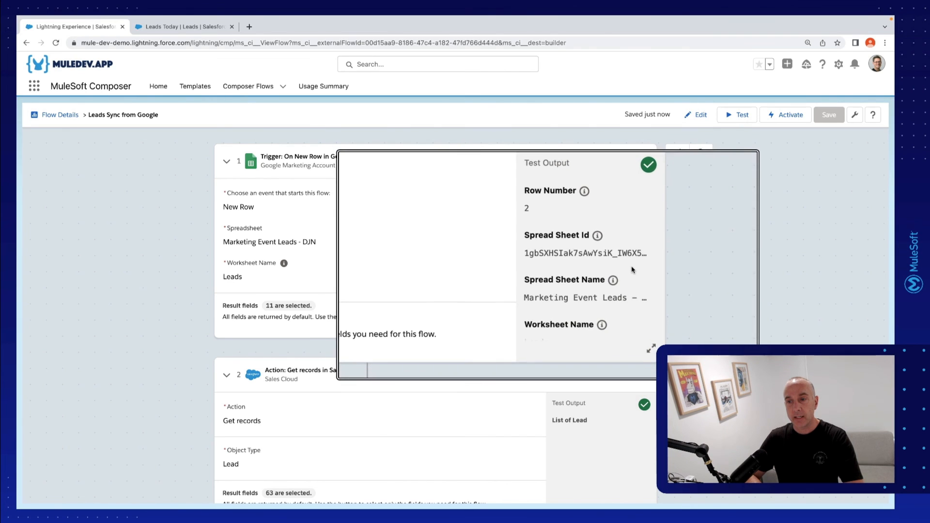
# Review the test output of the trigger and Create new record action, and refresh Leads Today in Salesforce to check for the lead
pyautogui.scroll(-10, 634, 273)
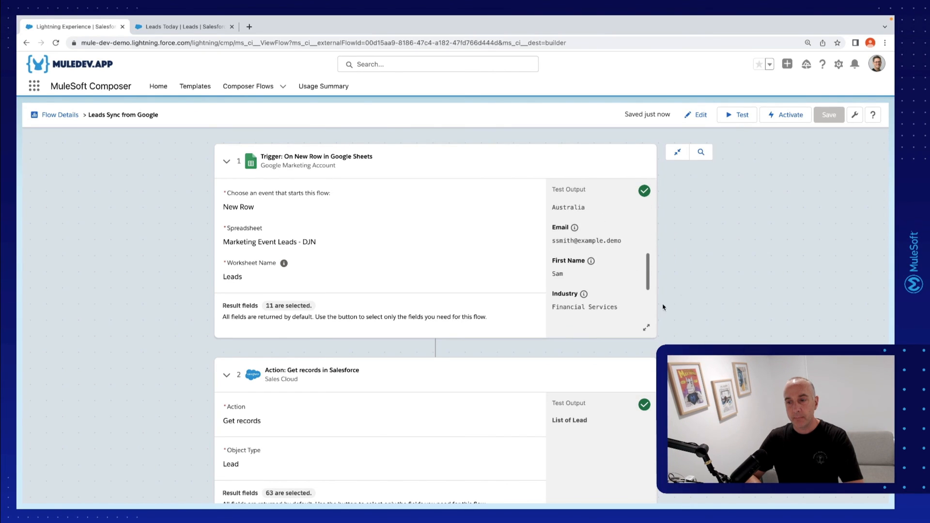
pyautogui.scroll(-15, 435, 315)
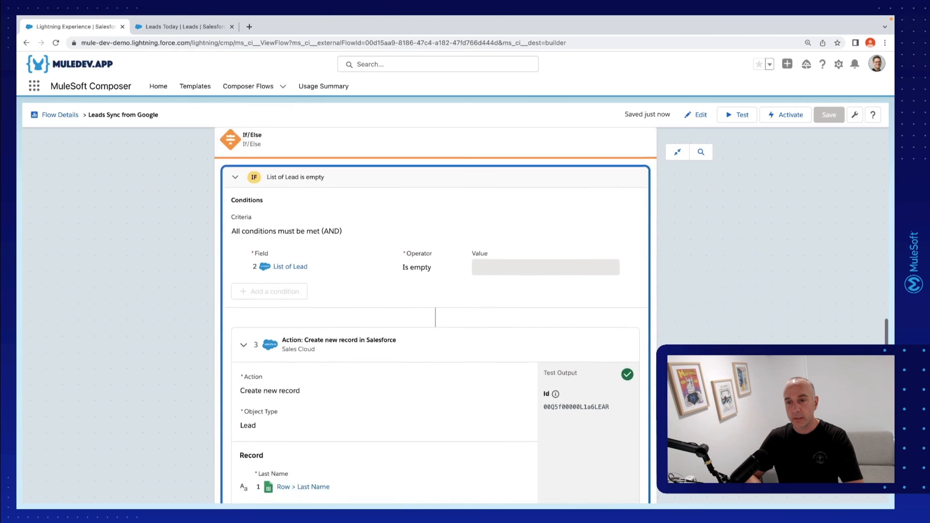
pyautogui.scroll(-3, 579, 271)
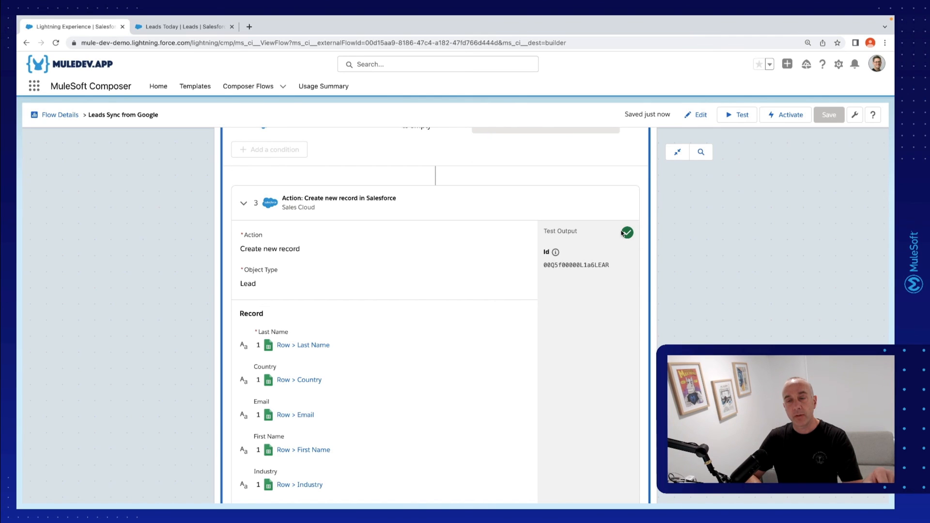
pyautogui.click(159, 28)
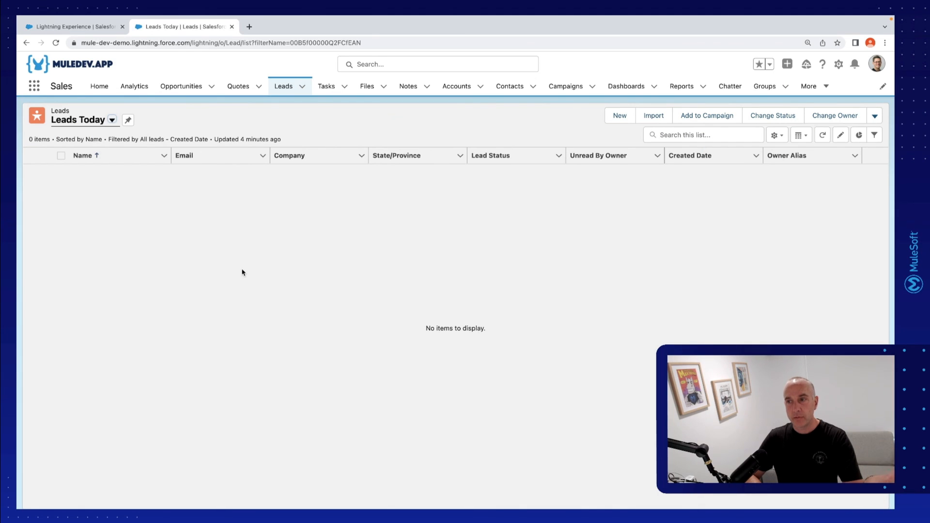
pyautogui.click(822, 135)
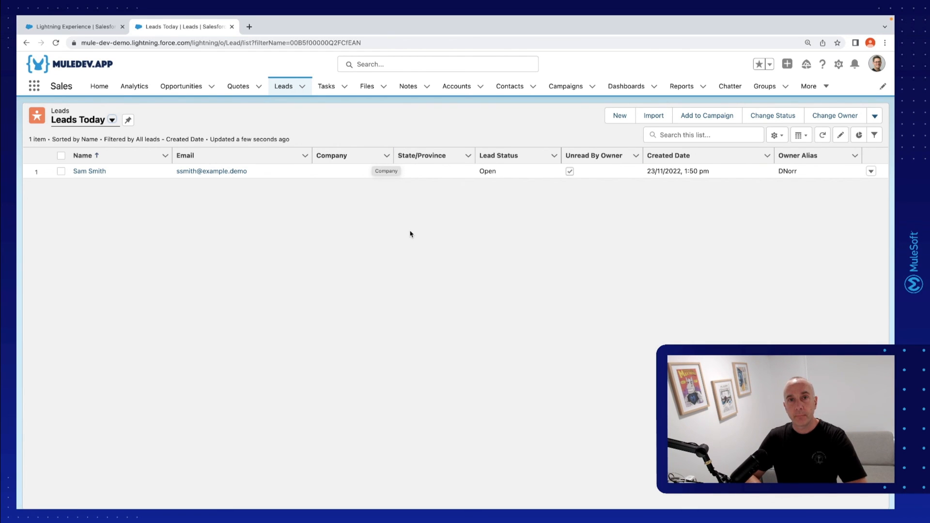
# Revisit the Mini Hacks challenge page and review the lead generation scenario and its requirements
pyautogui.hotkey('ctrl', 'Left')
pyautogui.scroll(5, 411, 232)
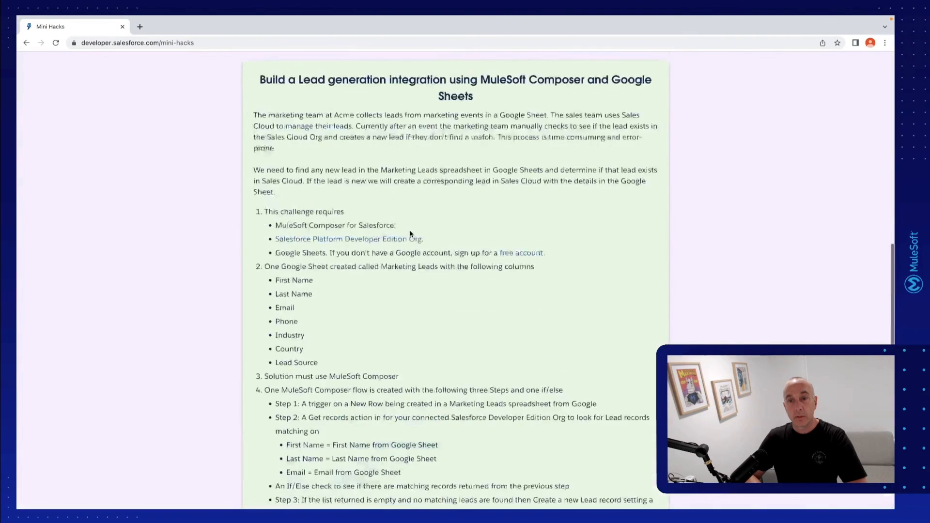
pyautogui.scroll(-2, 410, 231)
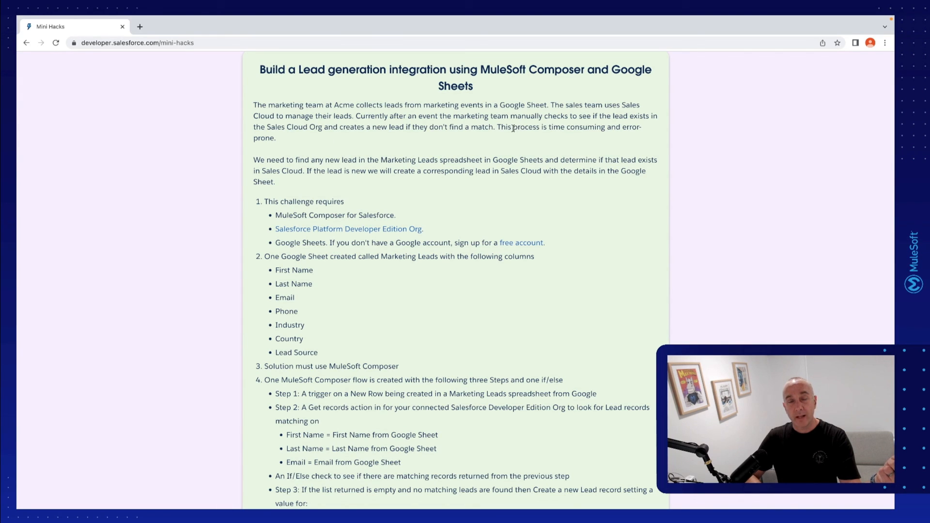
pyautogui.moveTo(513, 128); pyautogui.dragTo(535, 139)
pyautogui.click(536, 139)
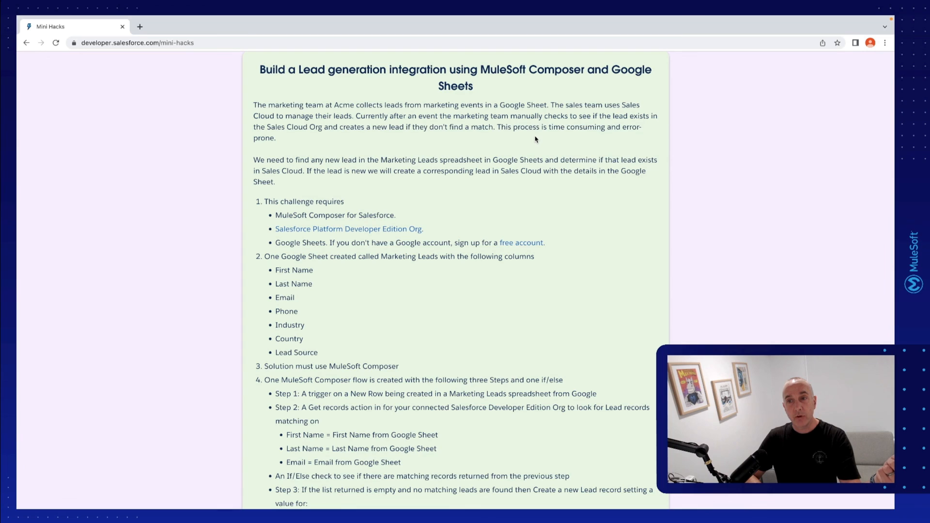